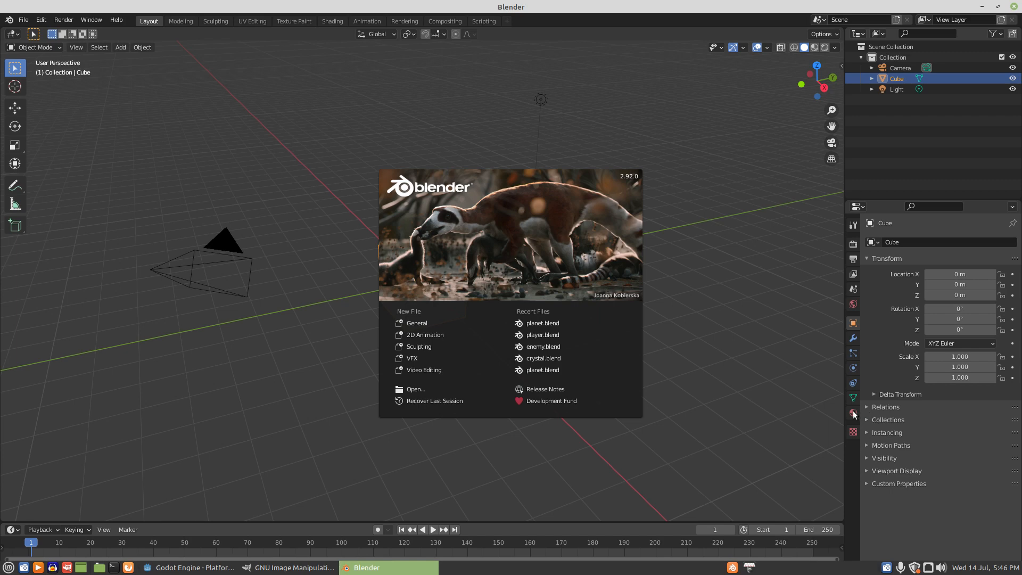
- Show the default cube's material properties and open the Take Screenshot utility
left_click(853, 414)
left_click(853, 414)
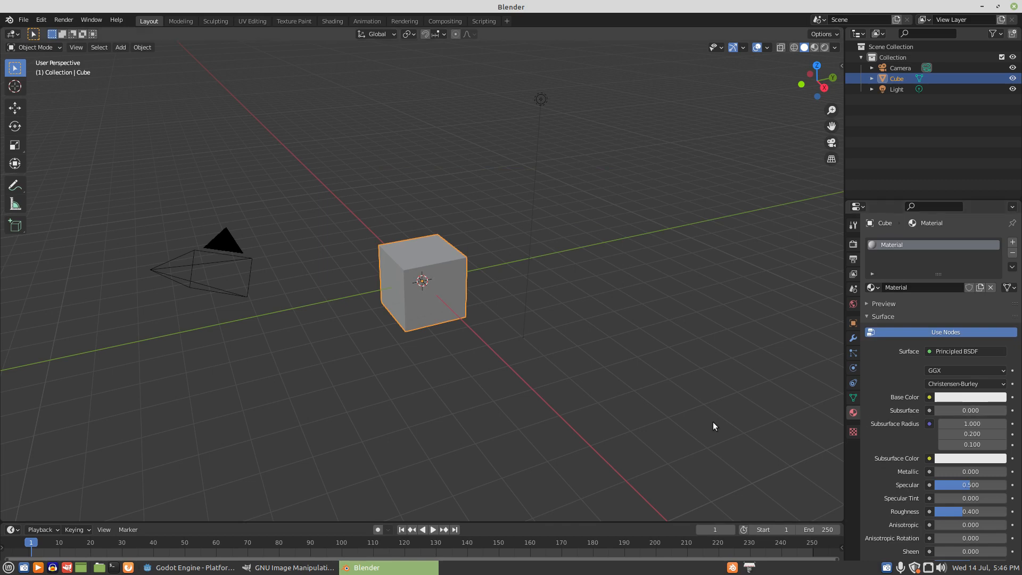
left_click(10, 568)
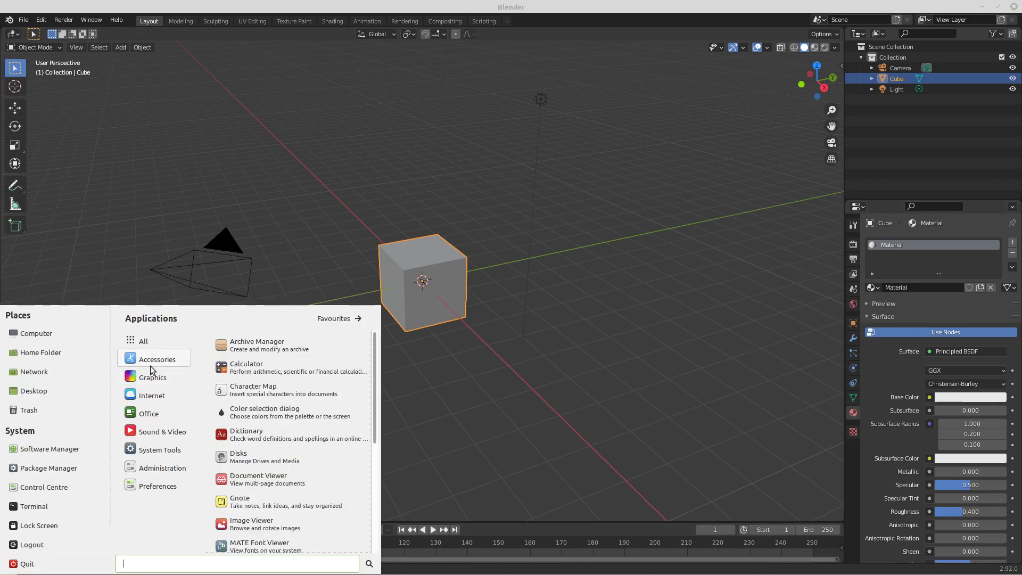
scroll(265, 466, "down", 5)
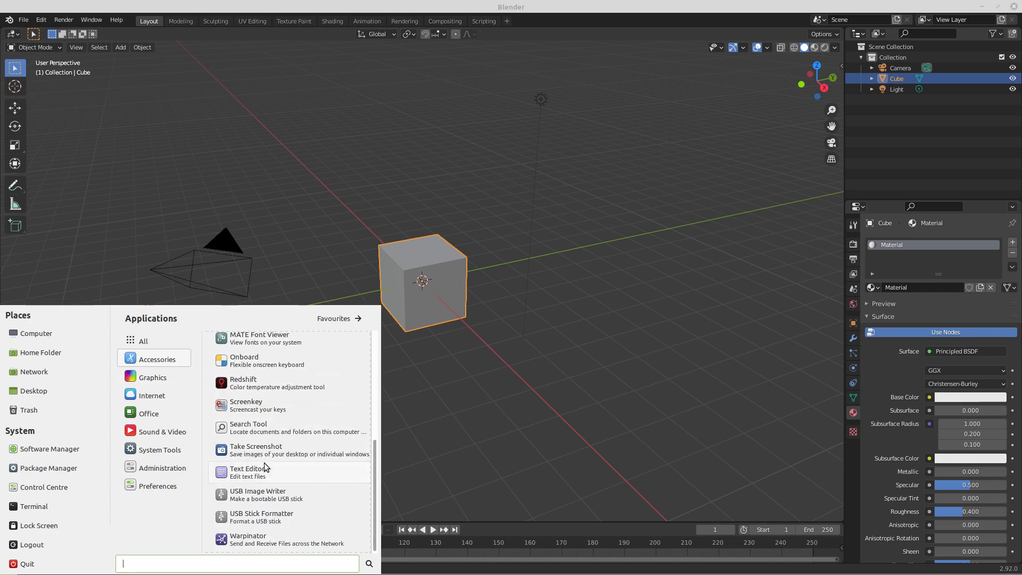
left_click(257, 451)
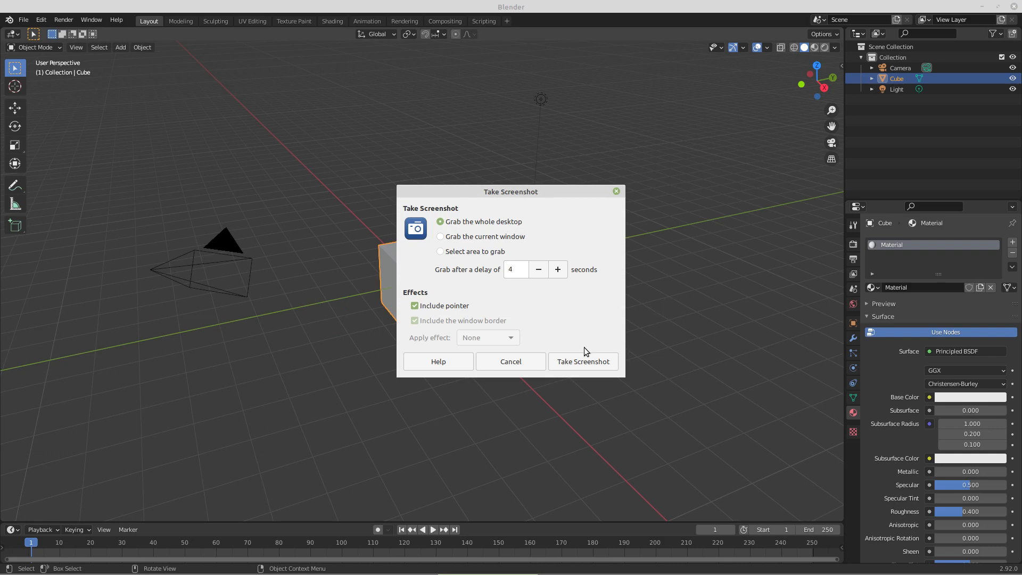
- Capture the whole desktop after a 4-second delay with the Base Color picker open, and copy the screenshot to the clipboard
left_click(976, 397)
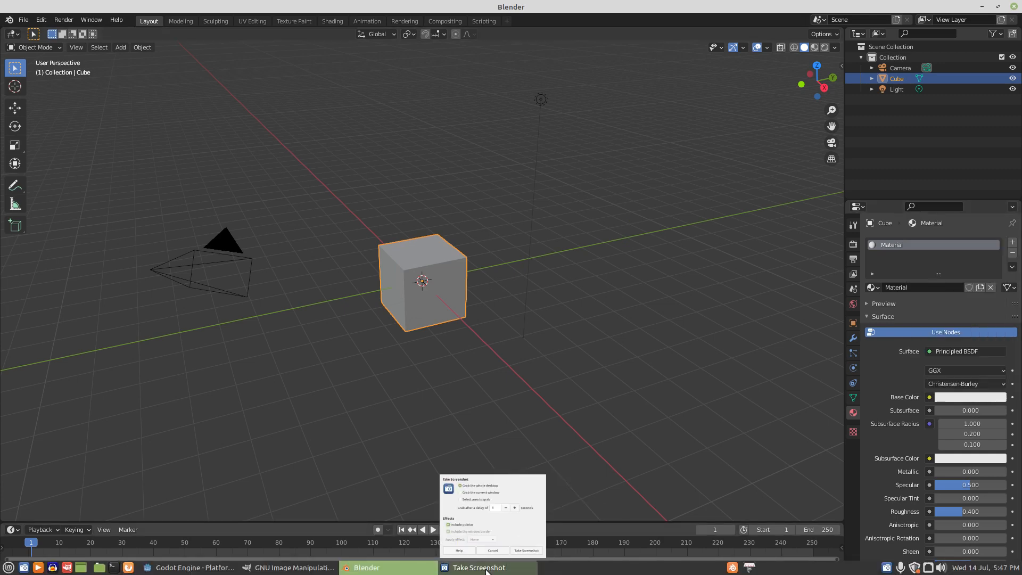
left_click(486, 569)
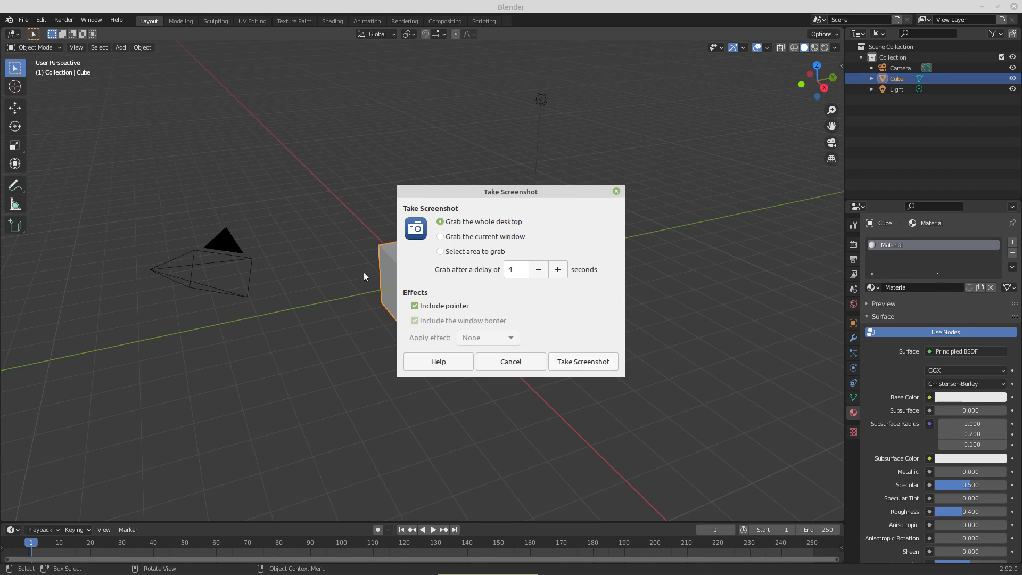
left_click(579, 362)
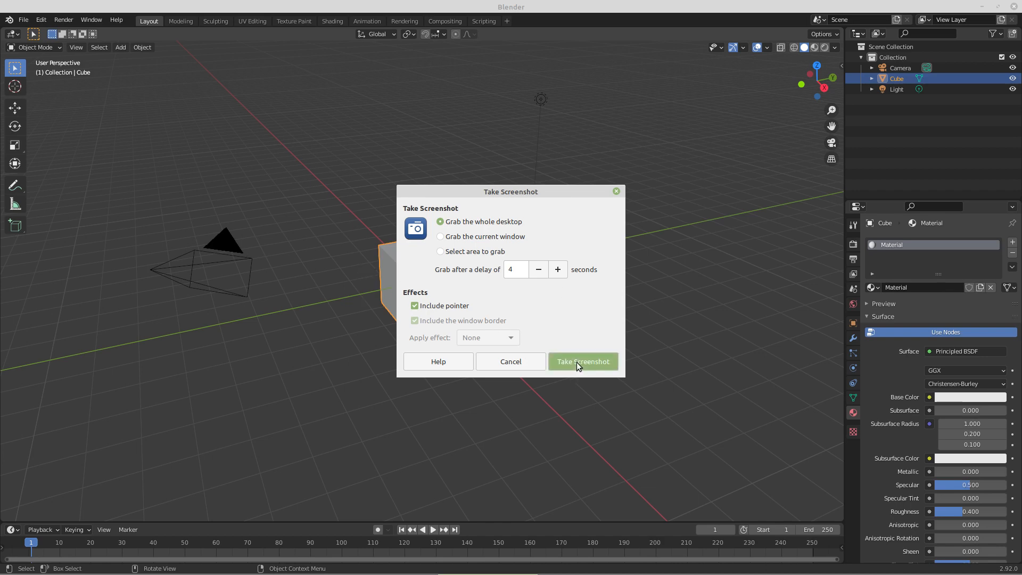
left_click(985, 397)
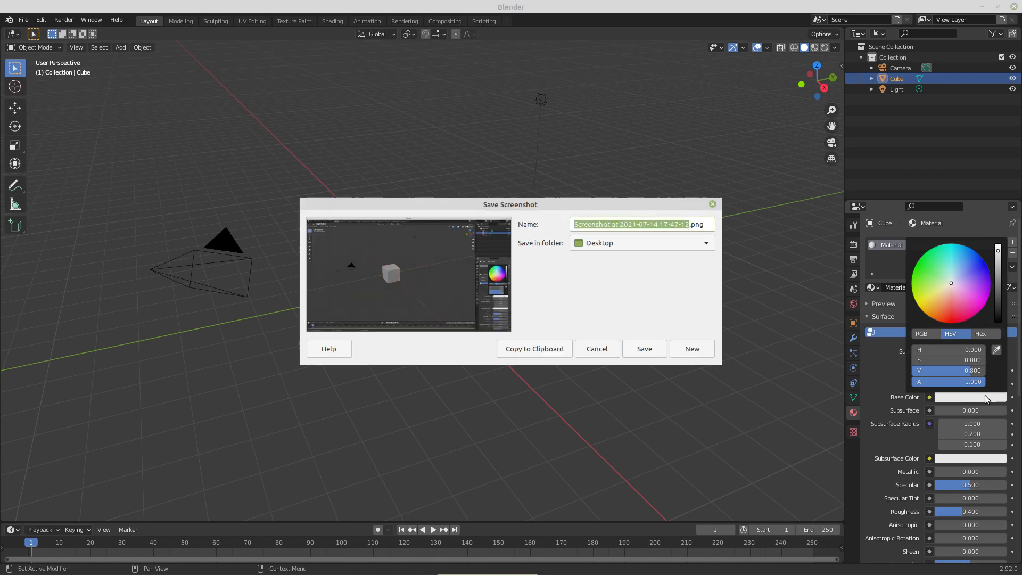
left_click(545, 352)
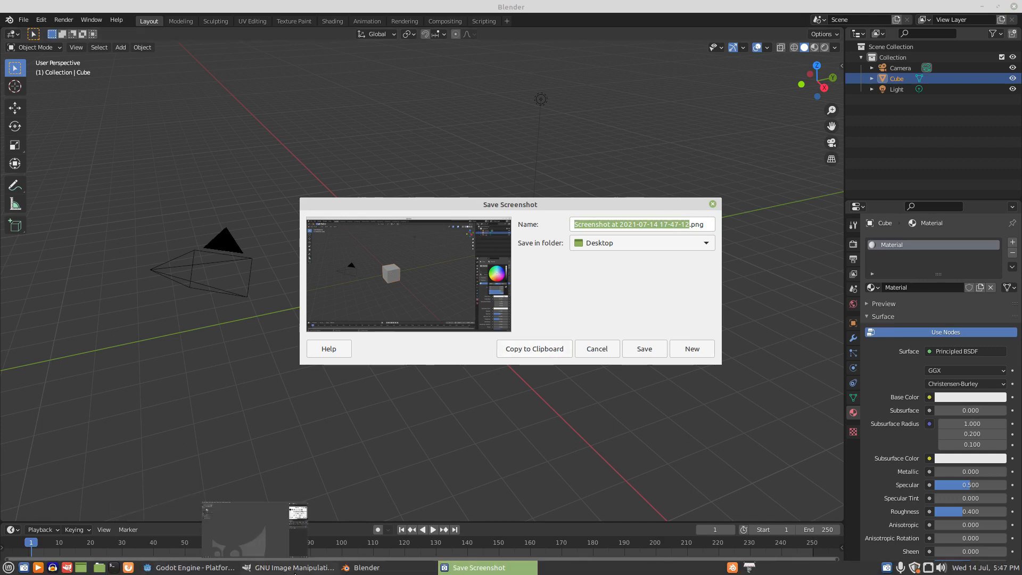
- Switch to GIMP and paste the copied screenshot as a new image
left_click(293, 568)
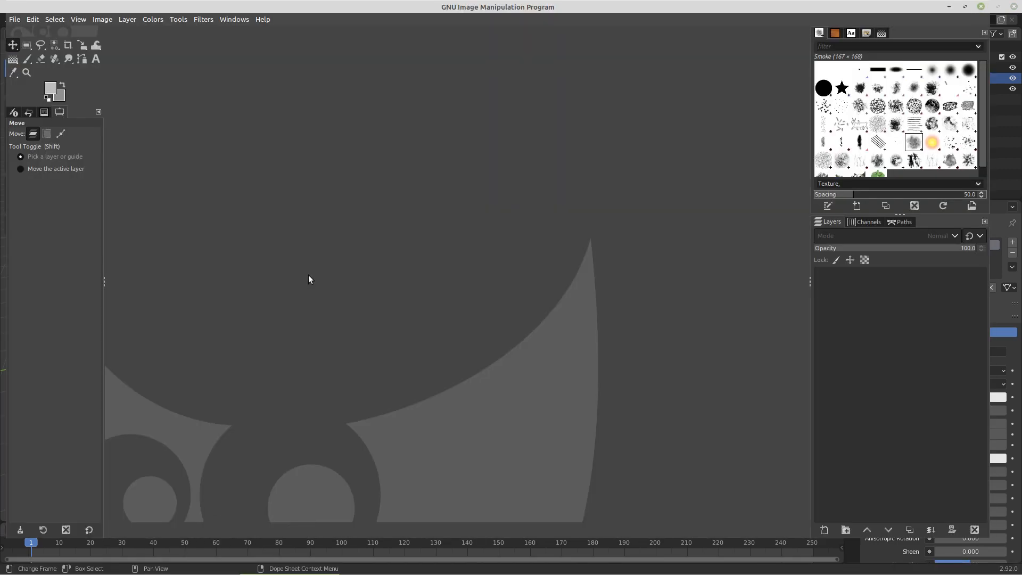
key("ctrl+shift+v")
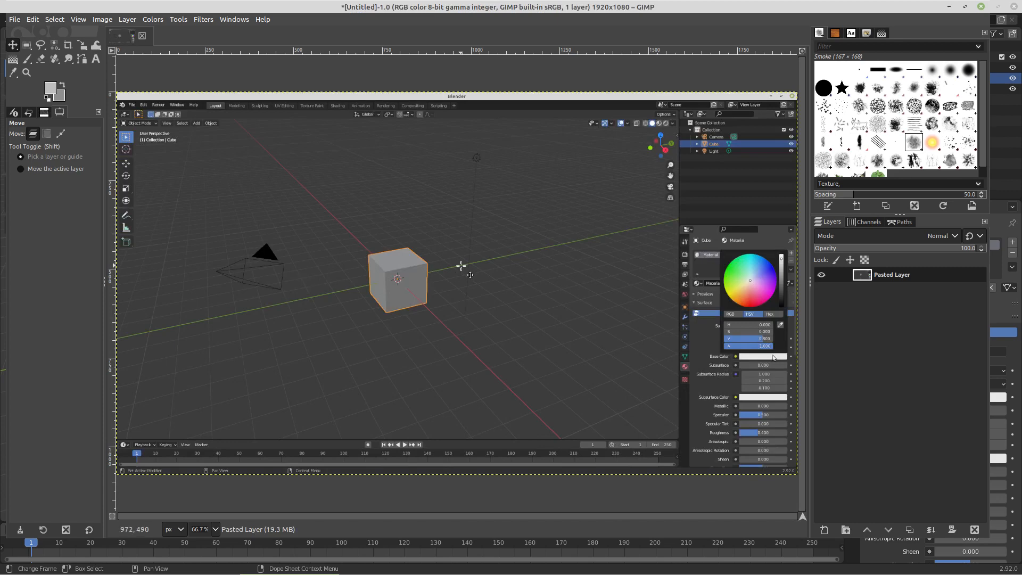
- Switch back to Blender and set the cube material's Base Color to a saturated blue on the color wheel
mouse_move(480, 568)
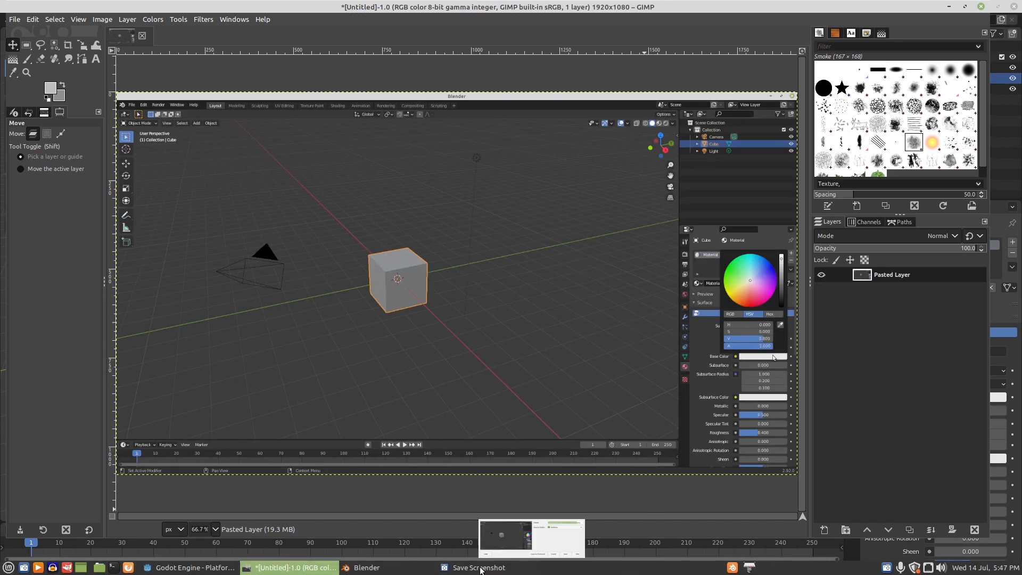
left_click(366, 568)
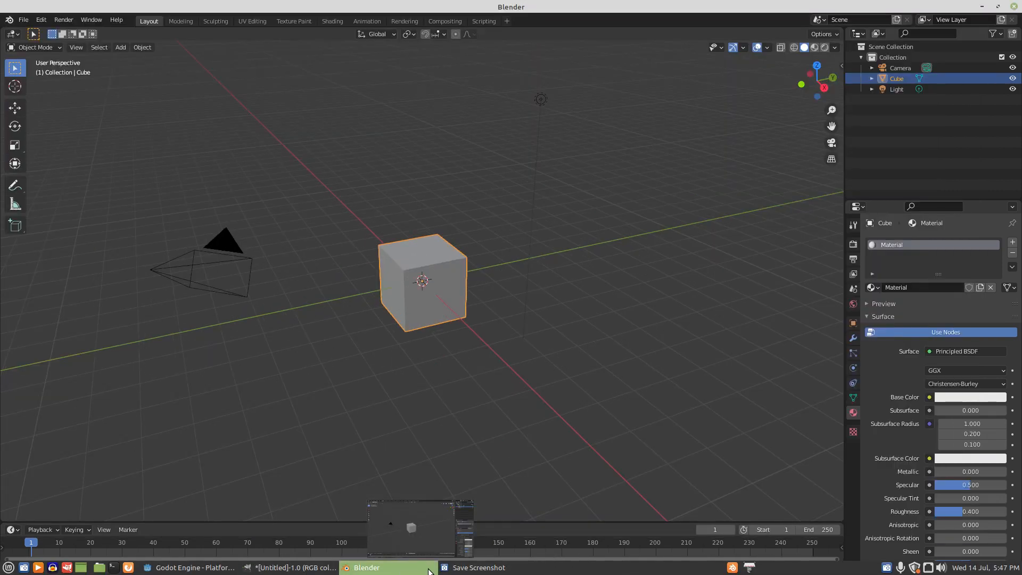
left_click(496, 570)
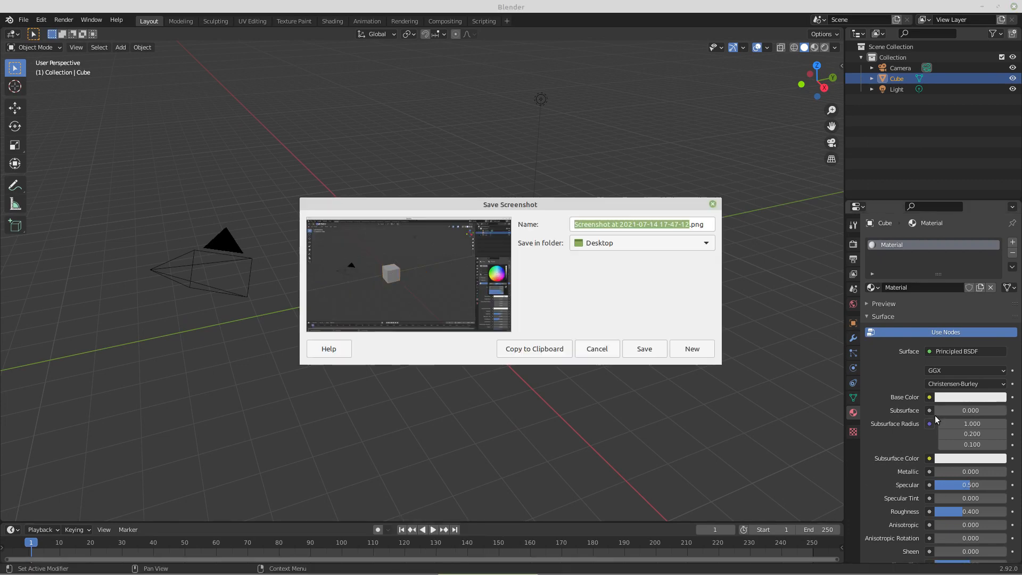
left_click(963, 396)
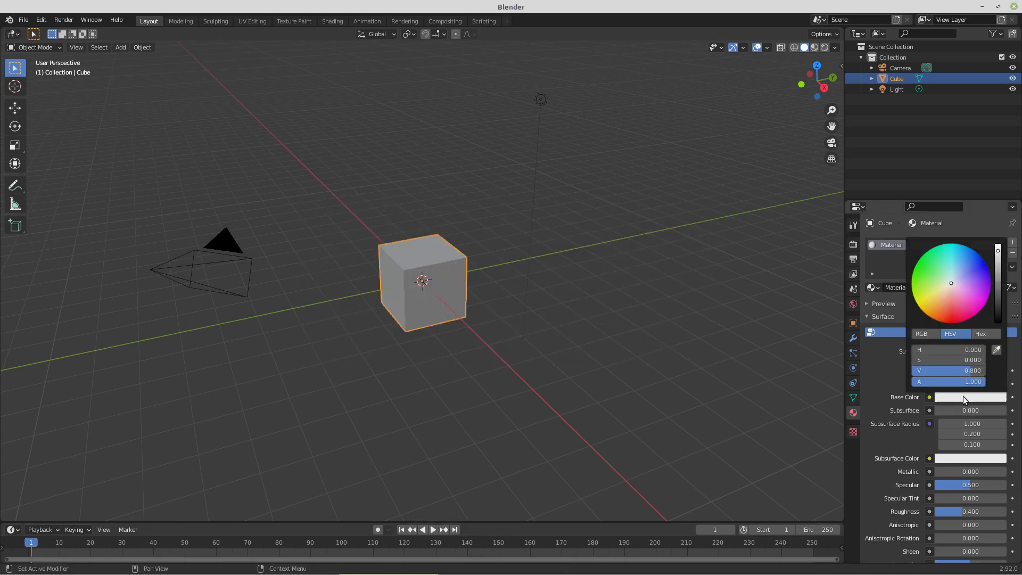
left_click(980, 263)
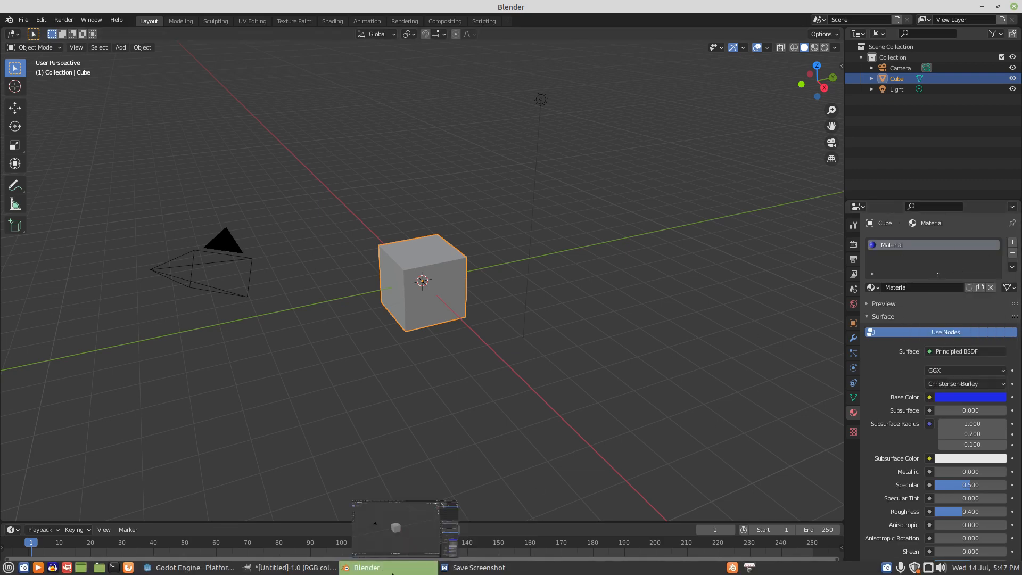
- Take a new whole-desktop screenshot with a 4-second delay while the blue Base Color's picker is open
left_click(471, 567)
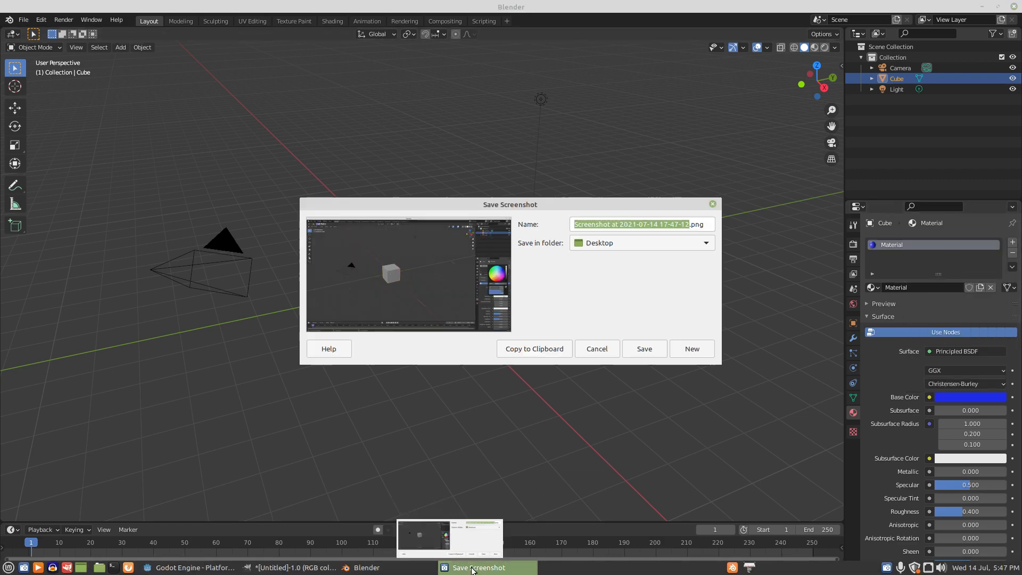
left_click(687, 349)
left_click(589, 362)
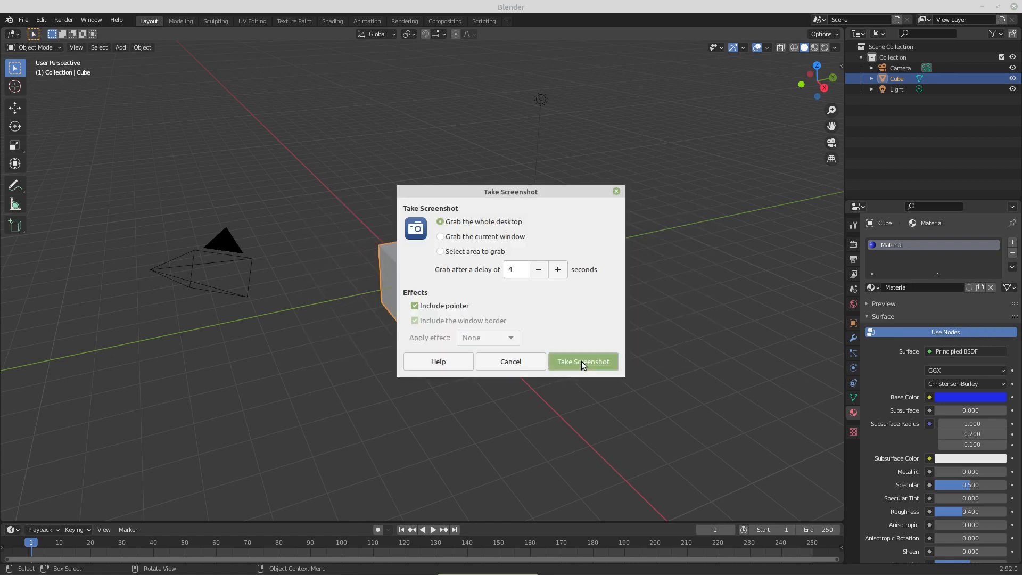
left_click(968, 398)
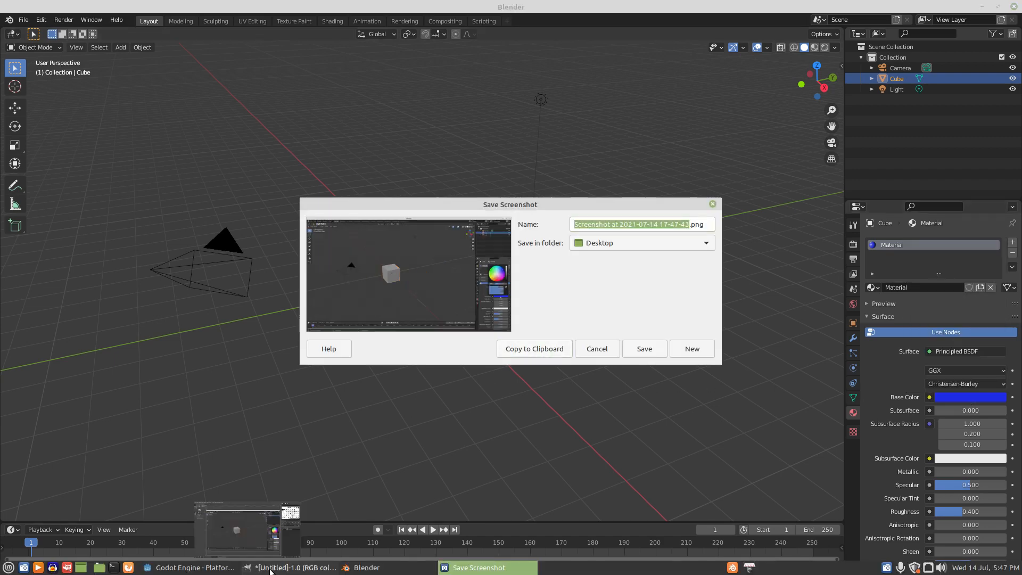
- Switch to GIMP, paste the second screenshot as a new layer and move it below the first screenshot's layer
left_click(273, 567)
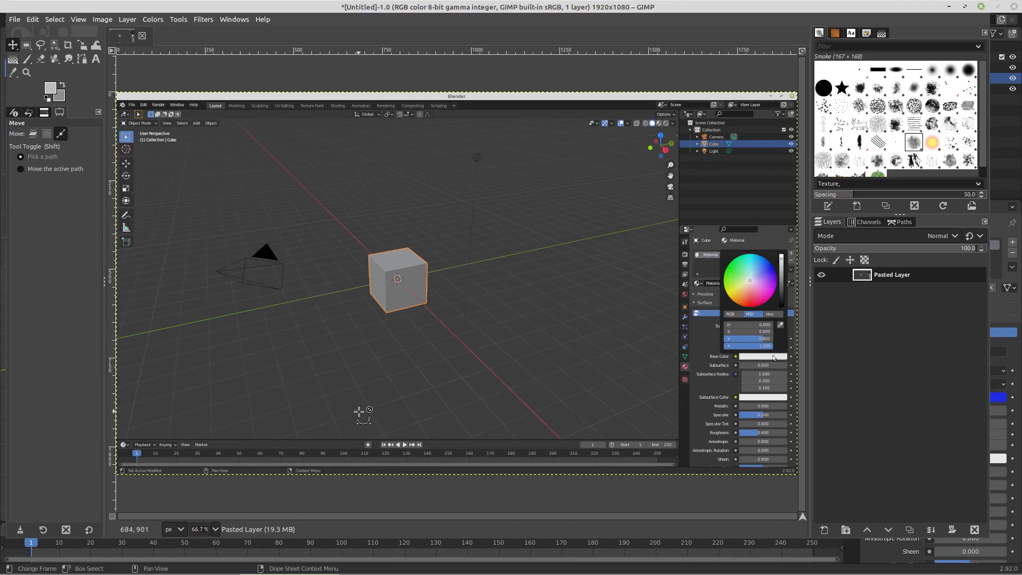
key("ctrl+v")
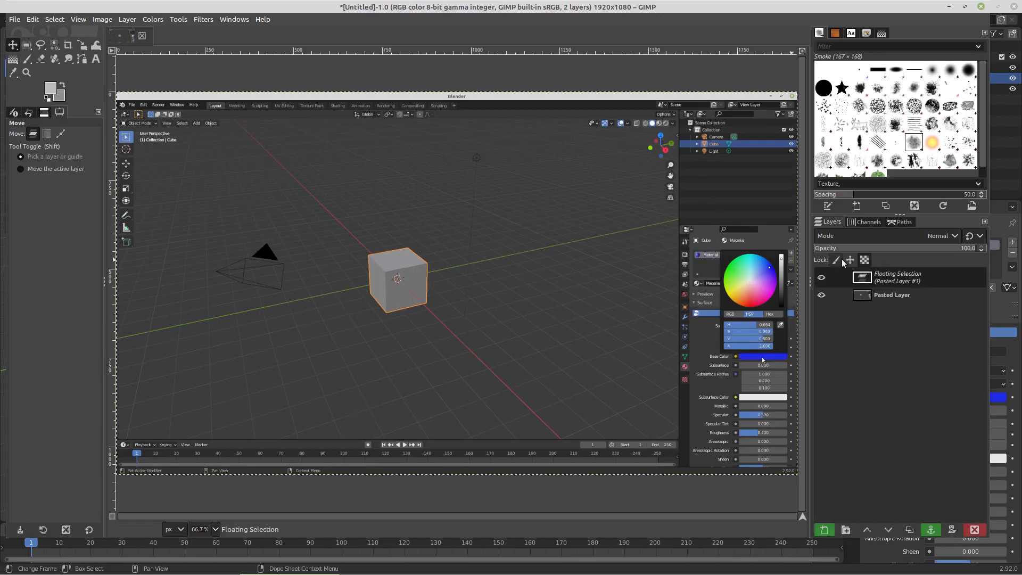
right_click(878, 274)
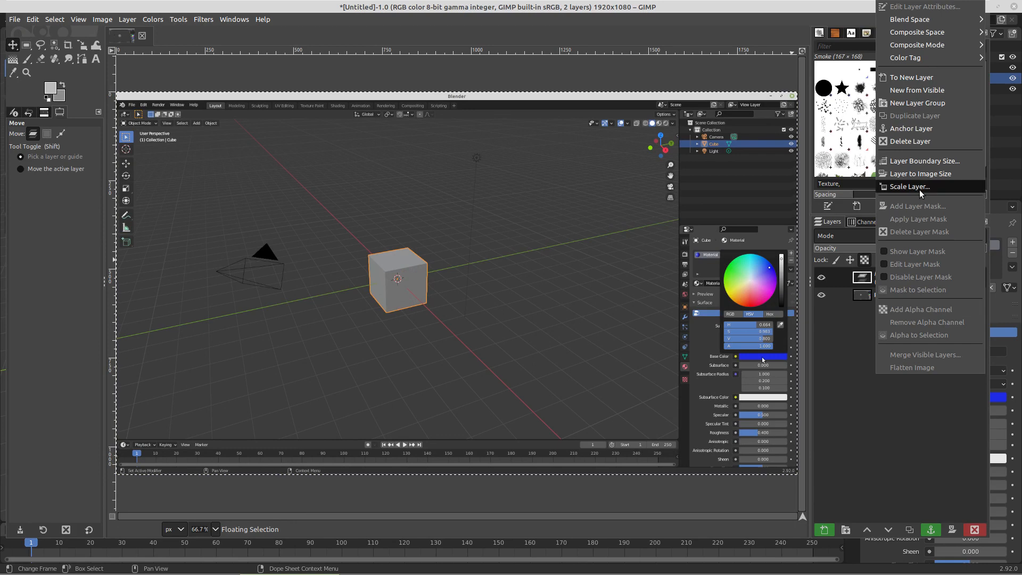
left_click(912, 79)
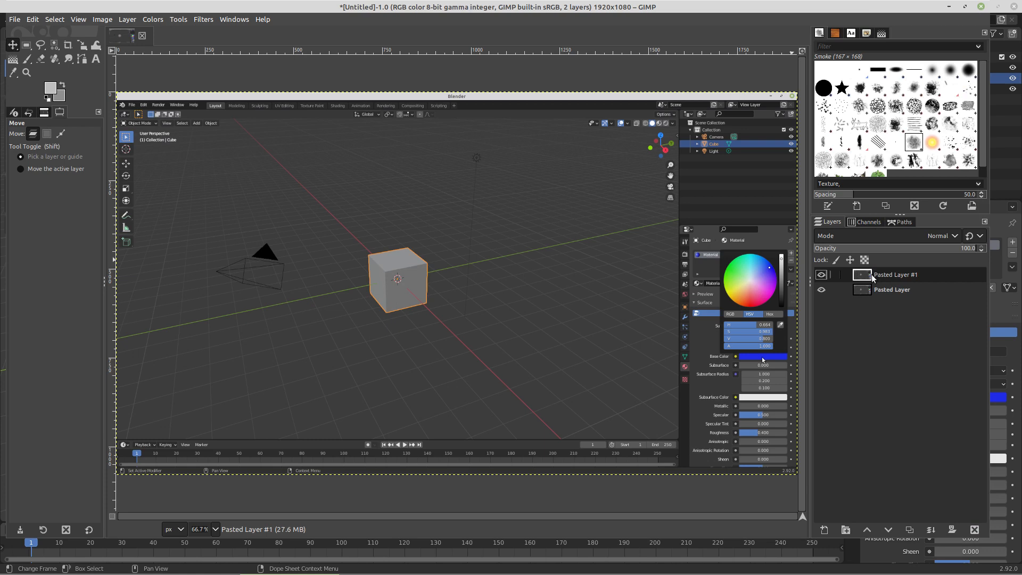
left_click_drag(873, 279, 873, 300)
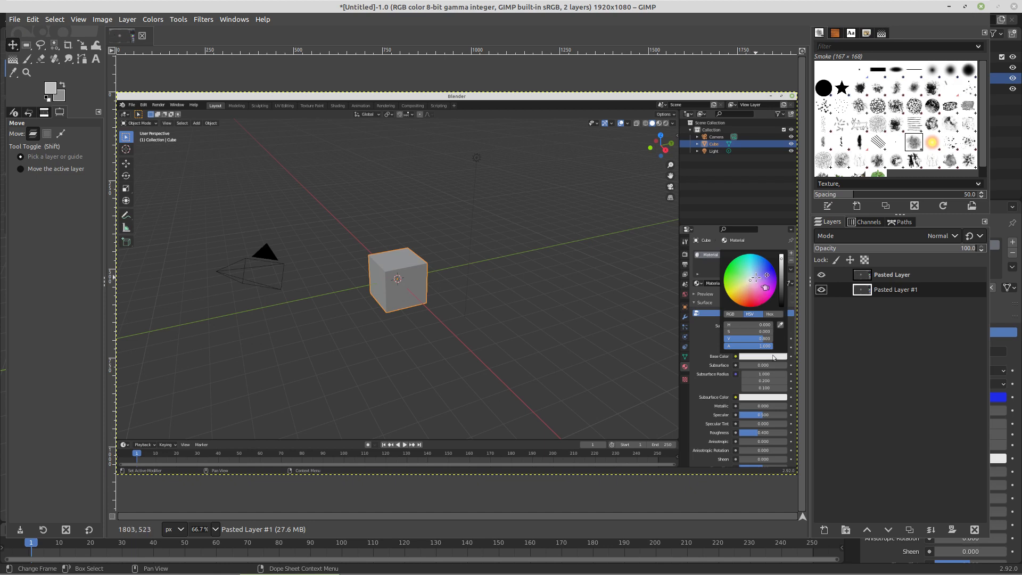
- Add an alpha channel to the upper screenshot layer, Pasted Layer
scroll(753, 283, "up", 2, "ctrl")
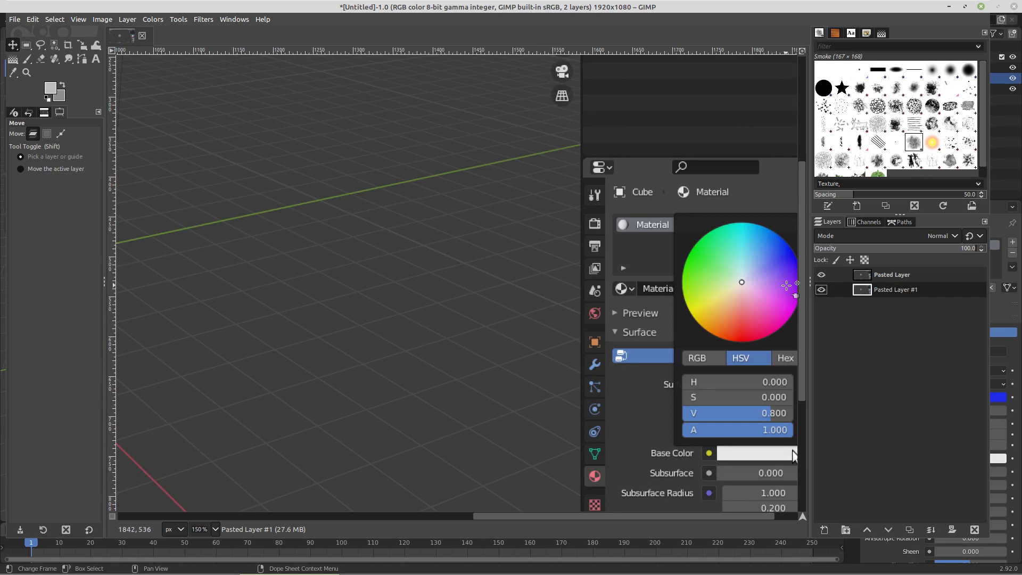
scroll(778, 289, "up", 3, "ctrl")
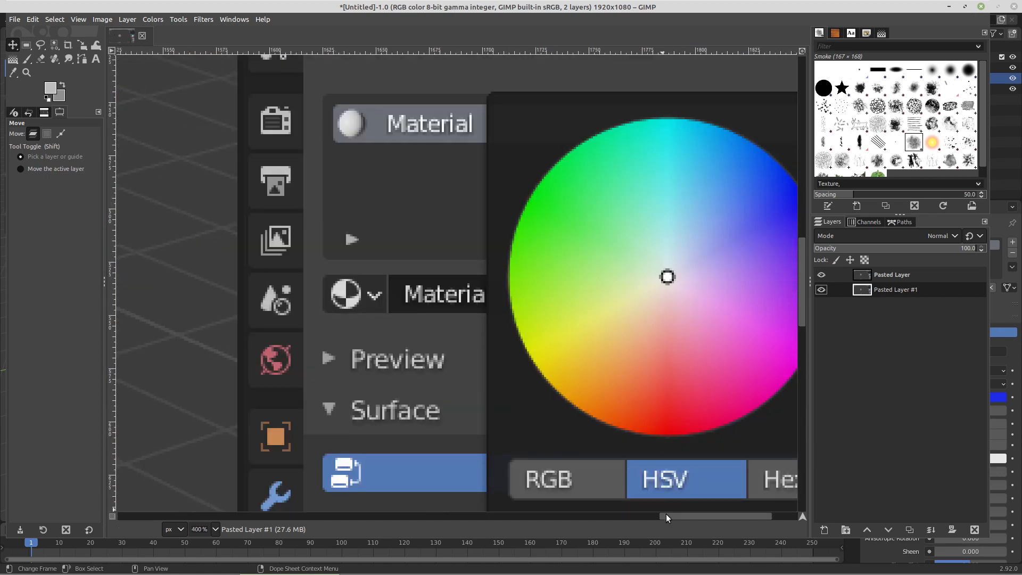
left_click_drag(672, 520, 691, 518)
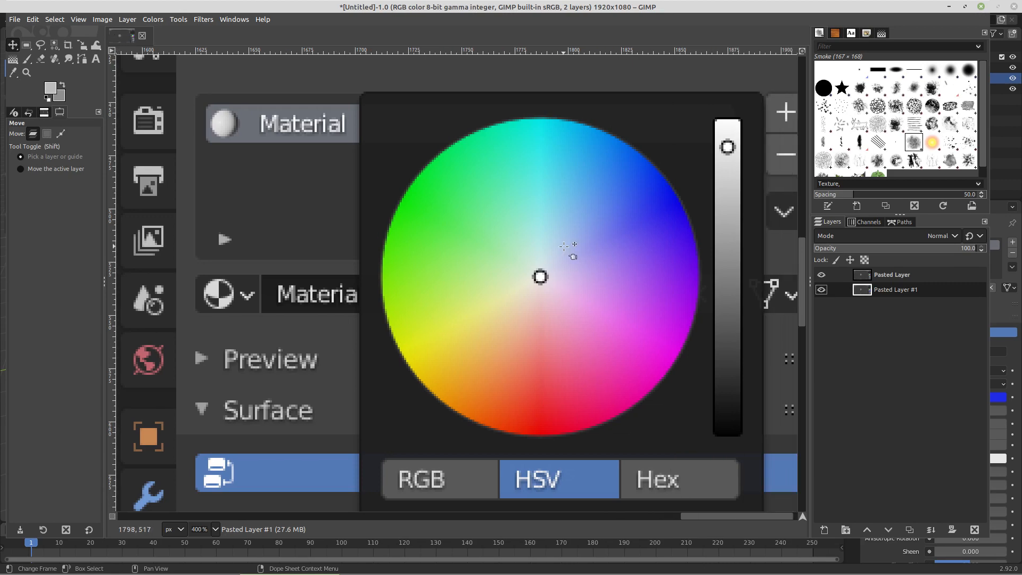
scroll(560, 260, "up", 2, "ctrl")
scroll(559, 260, "up", 2, "ctrl")
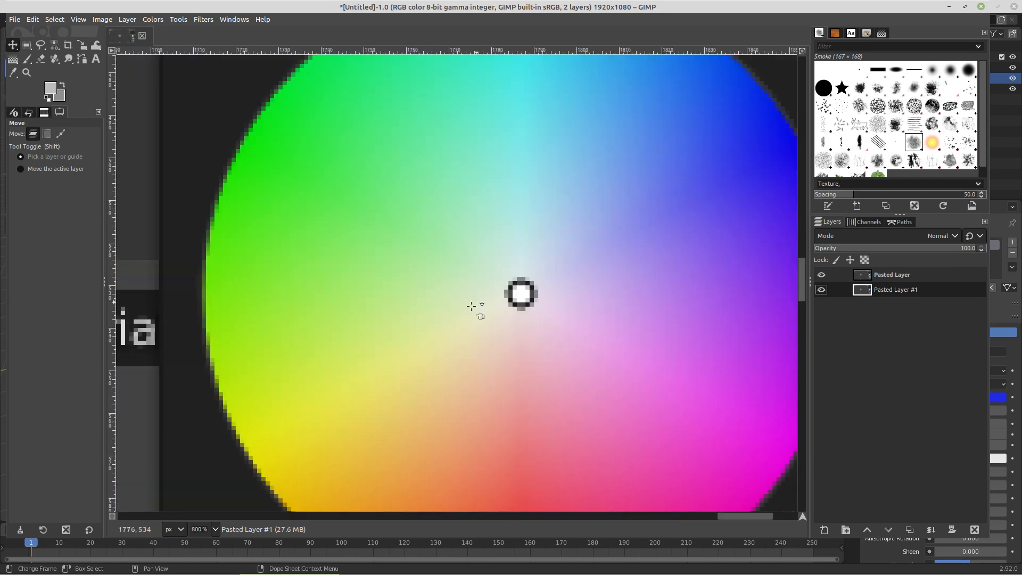
left_click(882, 277)
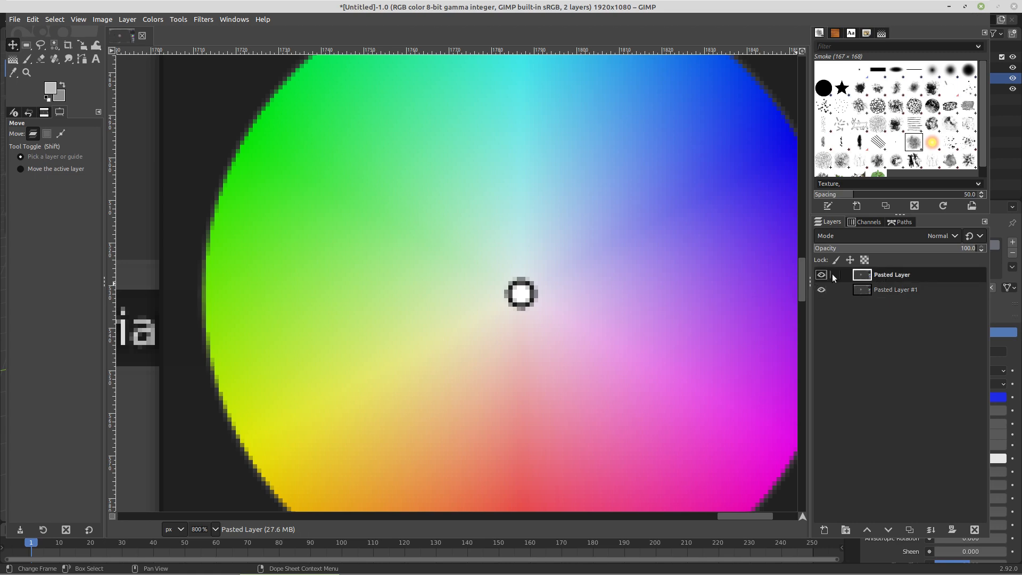
left_click(128, 20)
mouse_move(168, 144)
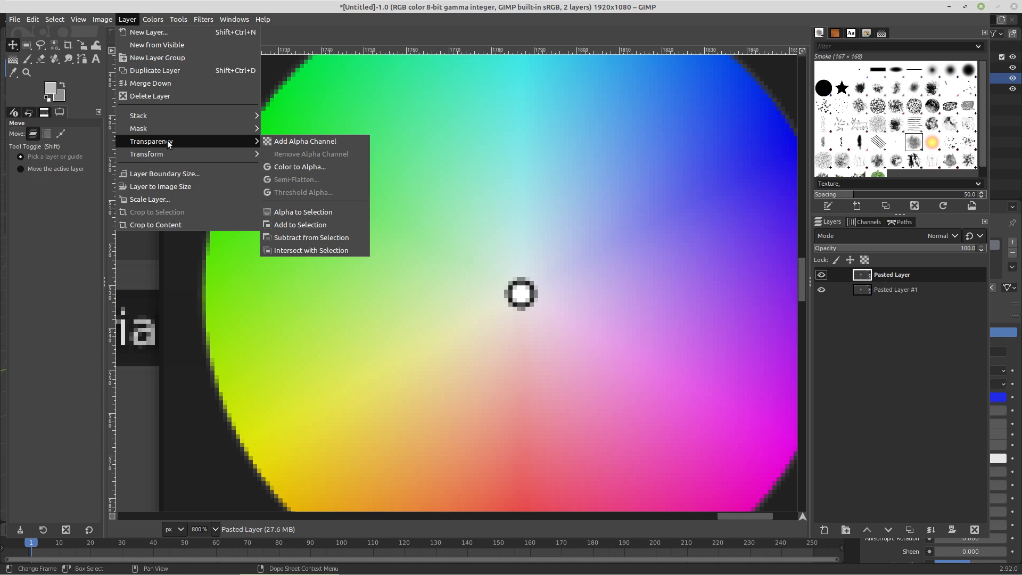
left_click(302, 142)
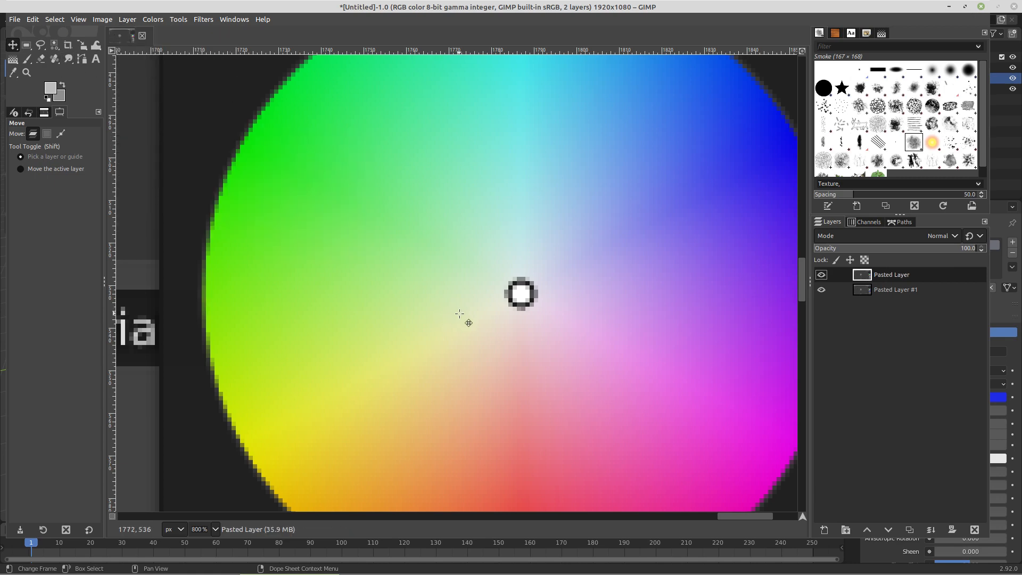
- Ellipse-select a 12 × 12 px circle around the marker at the color wheel's center and cut it out of the upper layer
key("e")
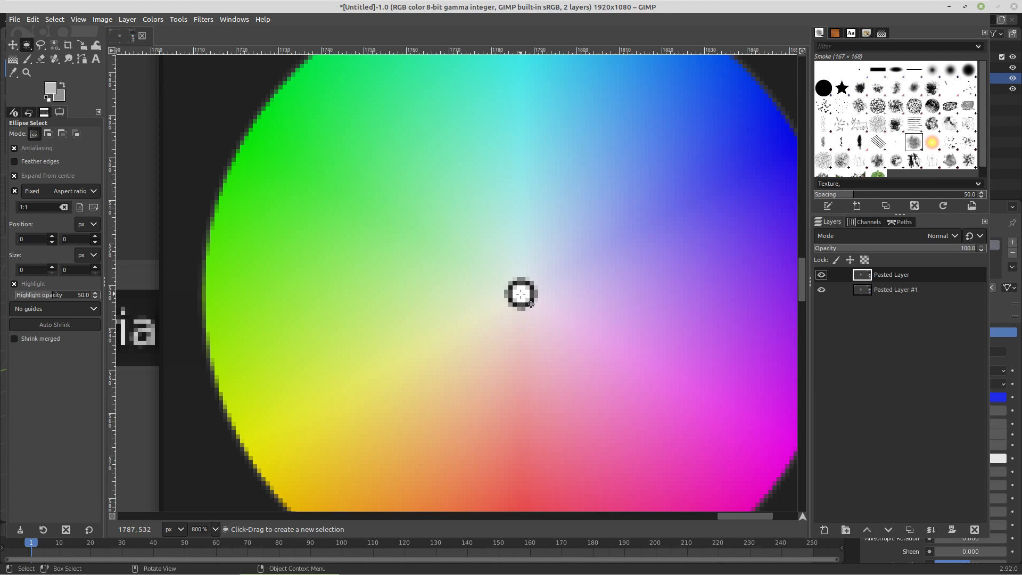
left_click_drag(521, 294, 544, 313)
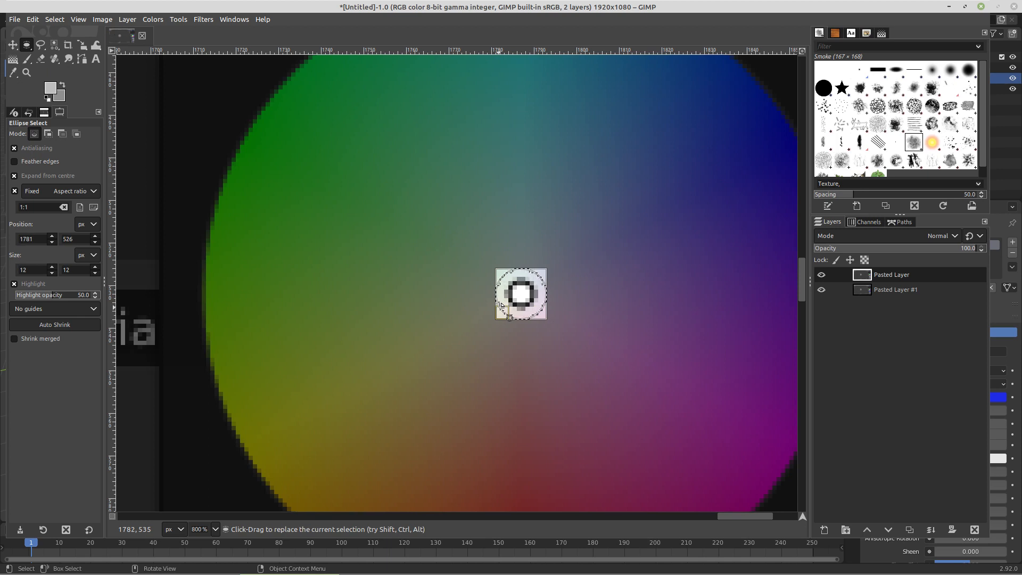
key("ctrl+x")
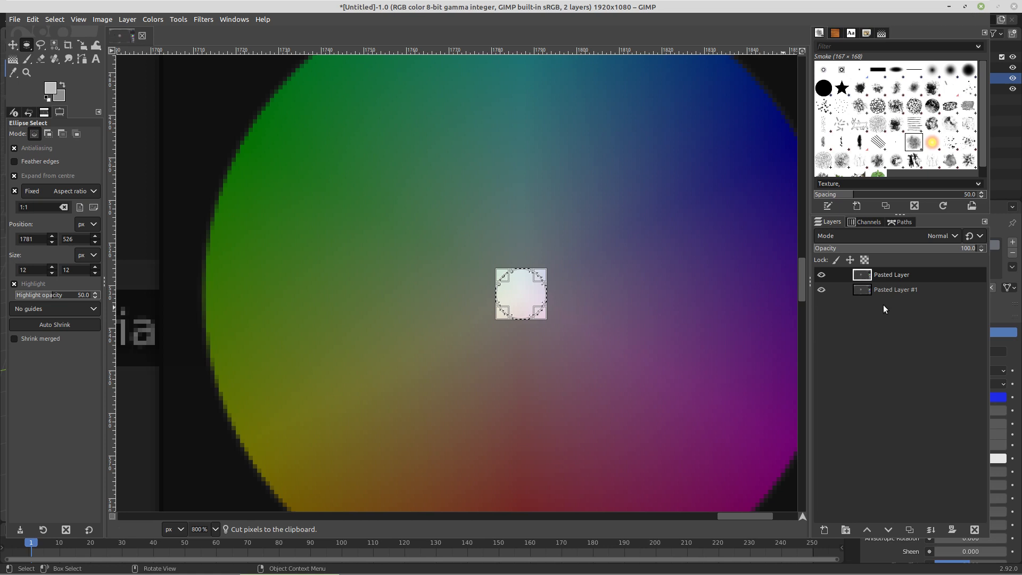
- Merge the upper layer down and ellipse-select a 152 × 152 px circle around the whole color wheel
right_click(885, 276)
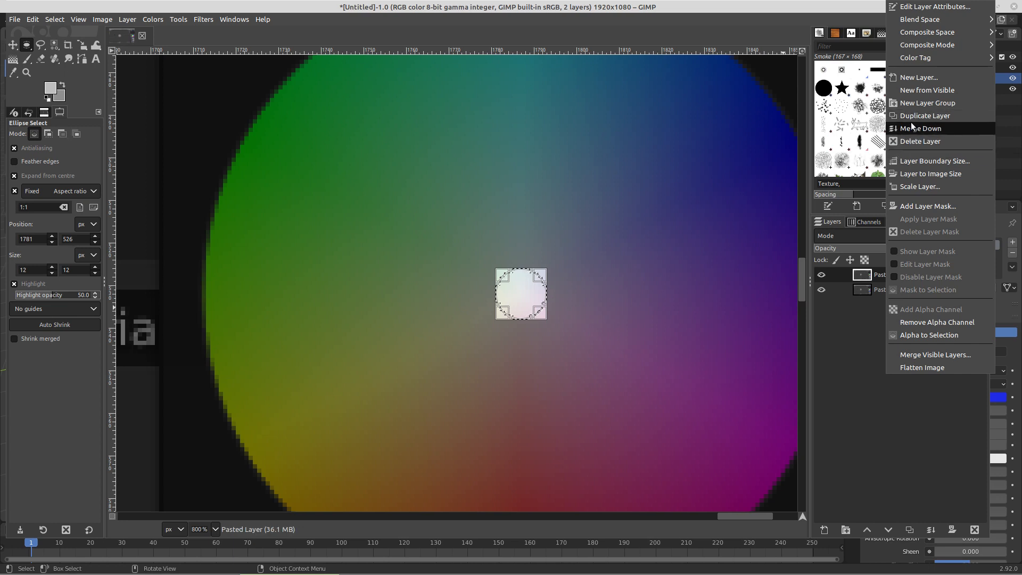
left_click(915, 140)
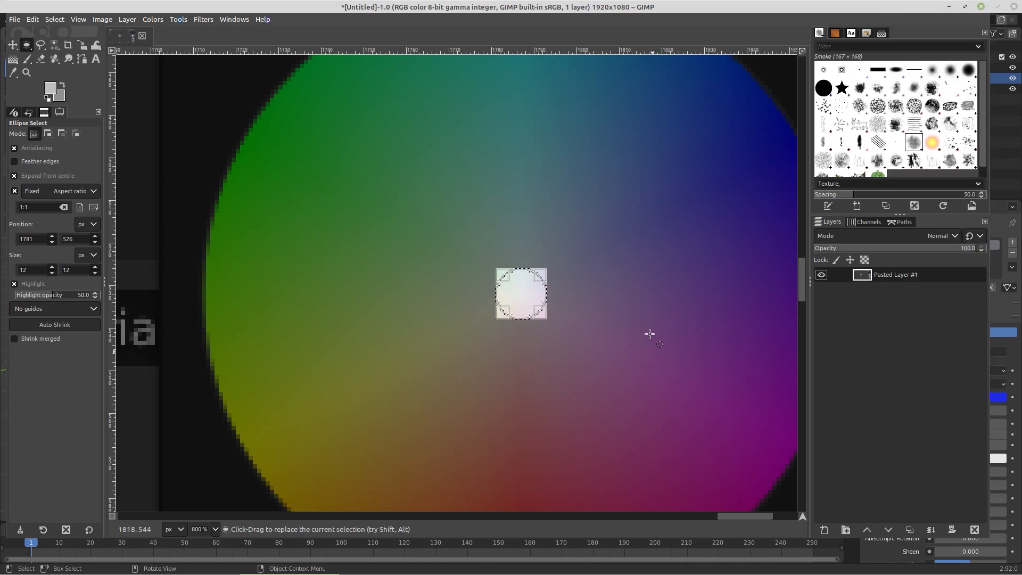
scroll(649, 330, "down", 1, "ctrl")
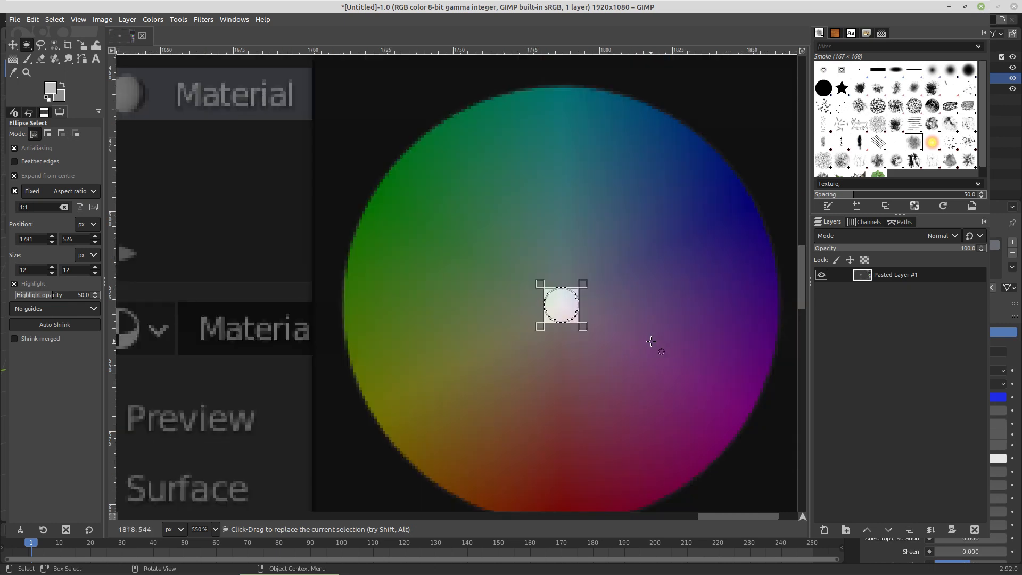
scroll(649, 330, "down", 1, "ctrl")
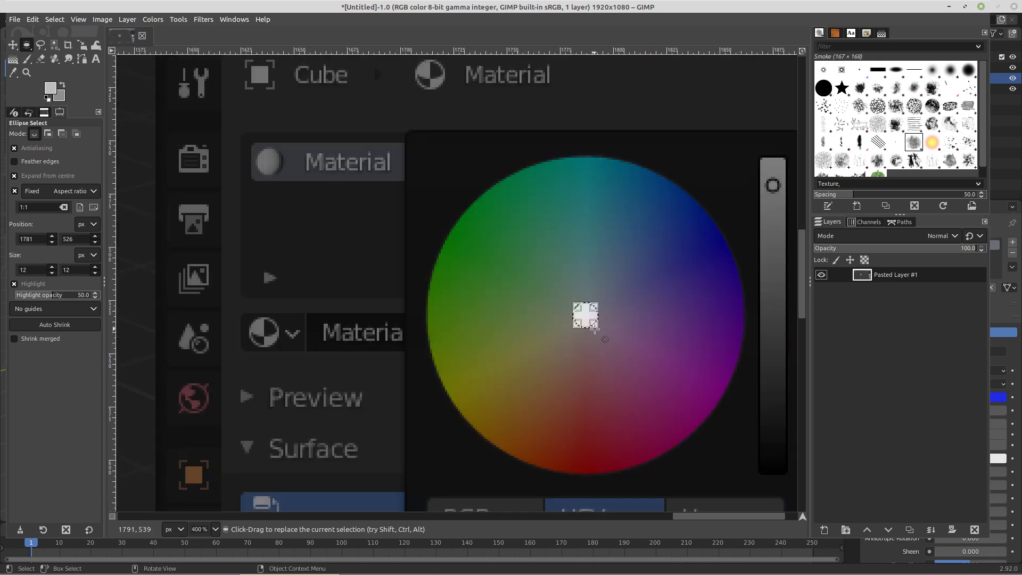
left_click_drag(585, 315, 741, 445)
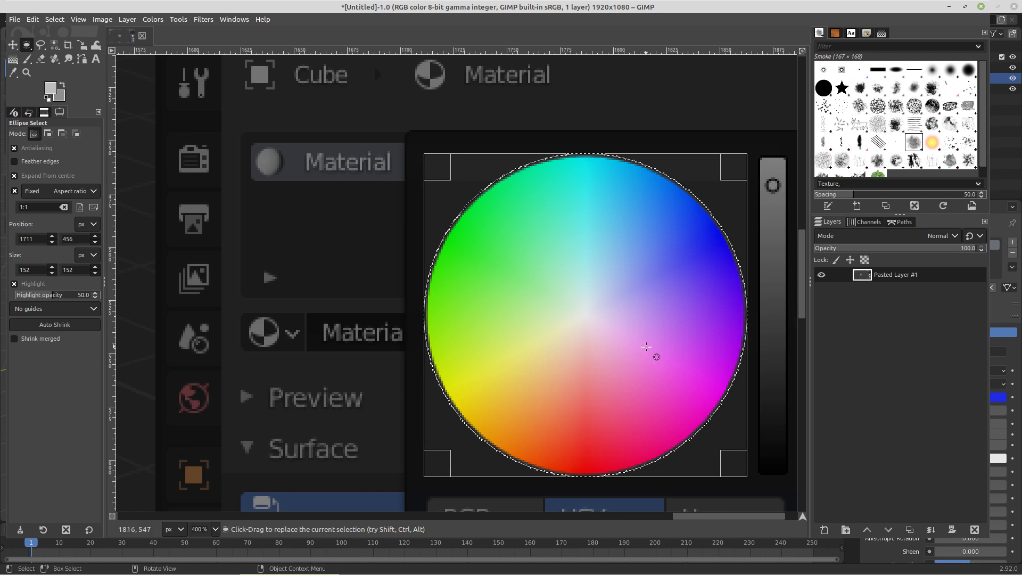
- Copy the selected color wheel, paste it as a new image and flatten that image
key("ctrl+c")
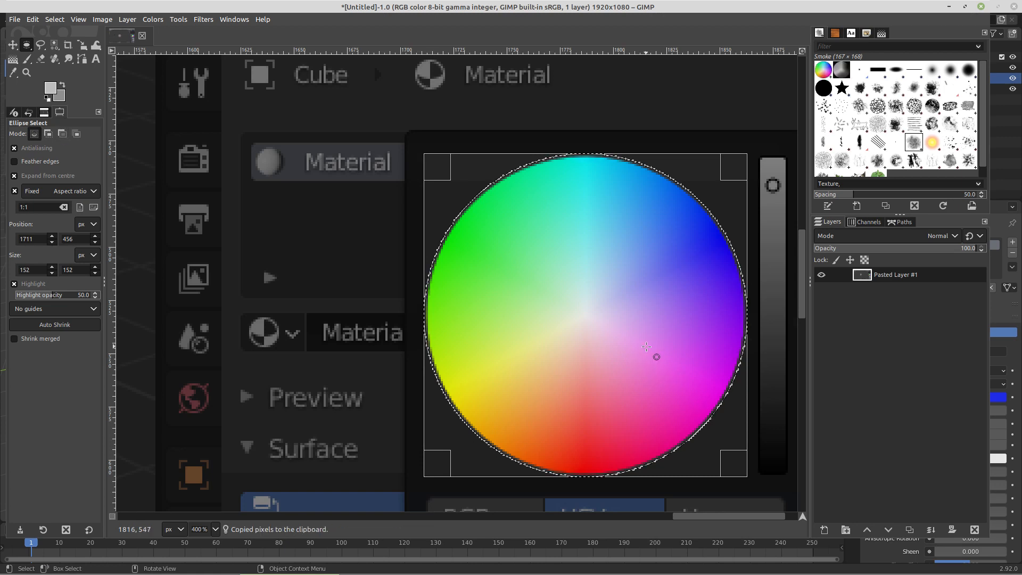
key("ctrl+shift+v")
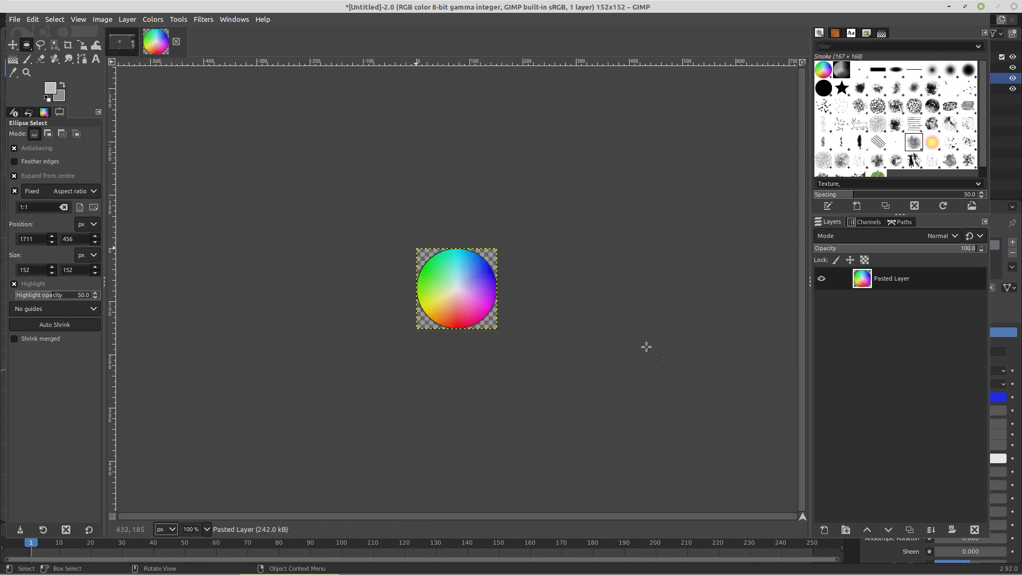
right_click(898, 284)
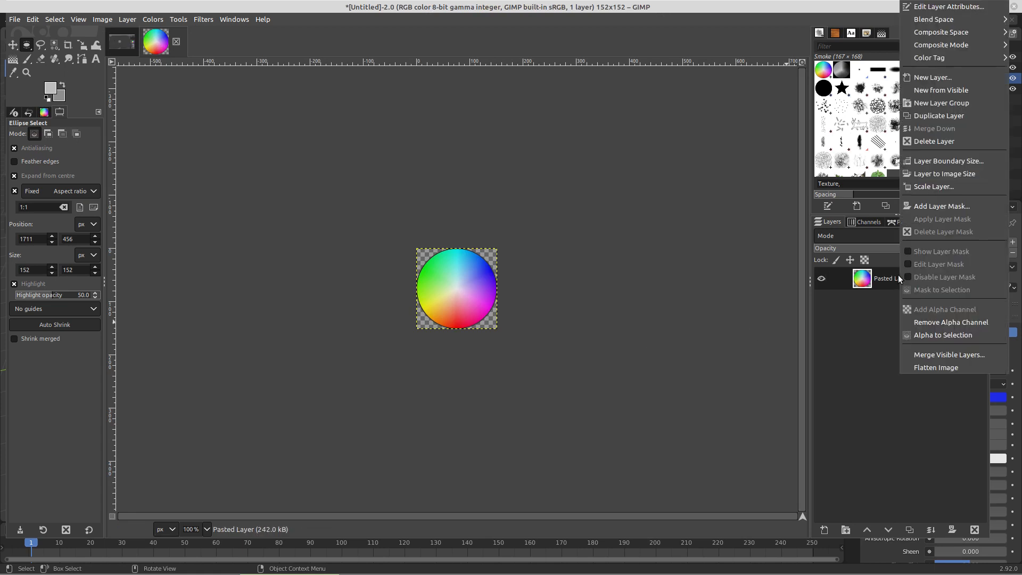
left_click(937, 368)
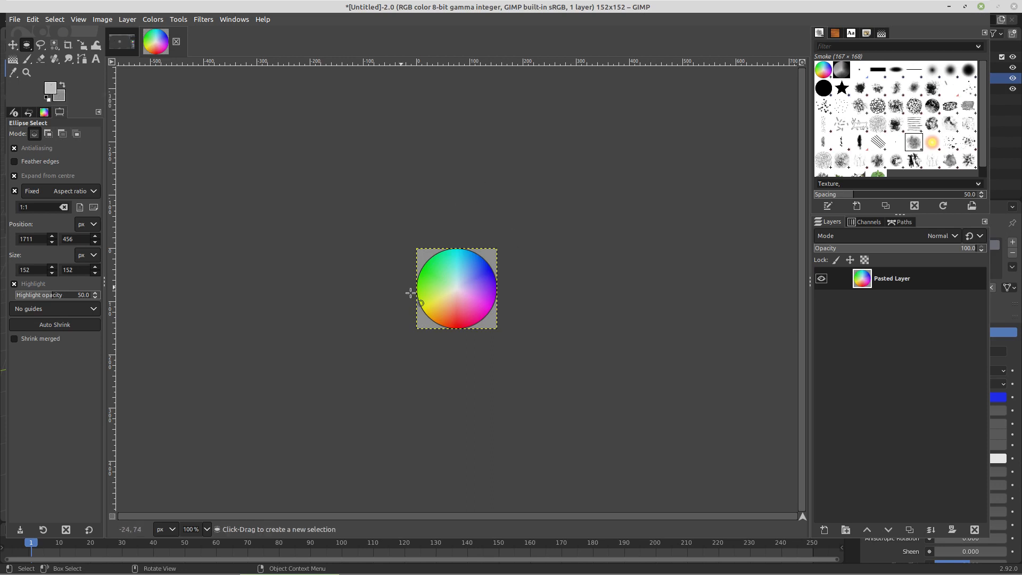
- Export the flattened image as colorwheel.png to the Documents folder with the default PNG options
left_click(15, 20)
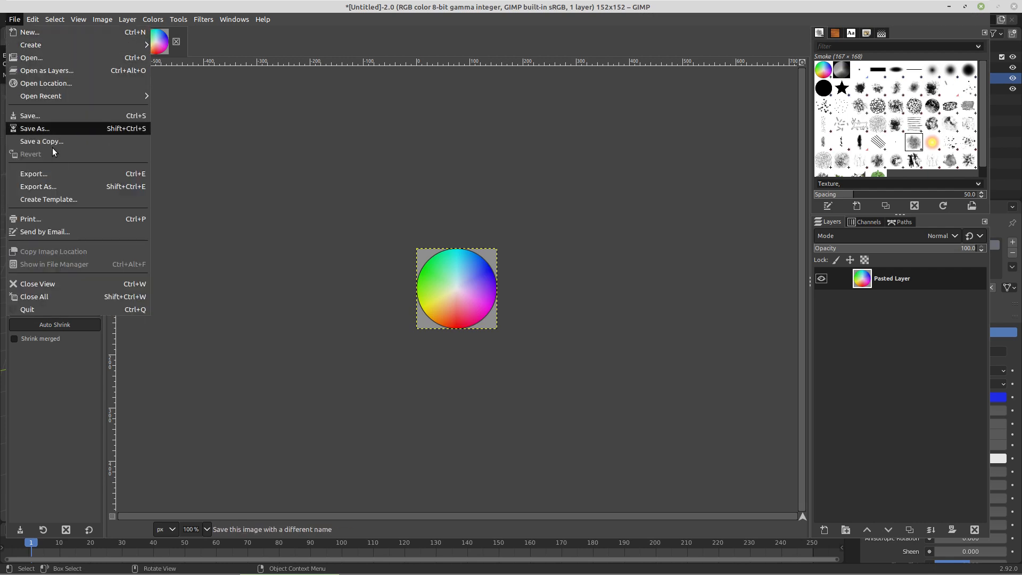
left_click(53, 187)
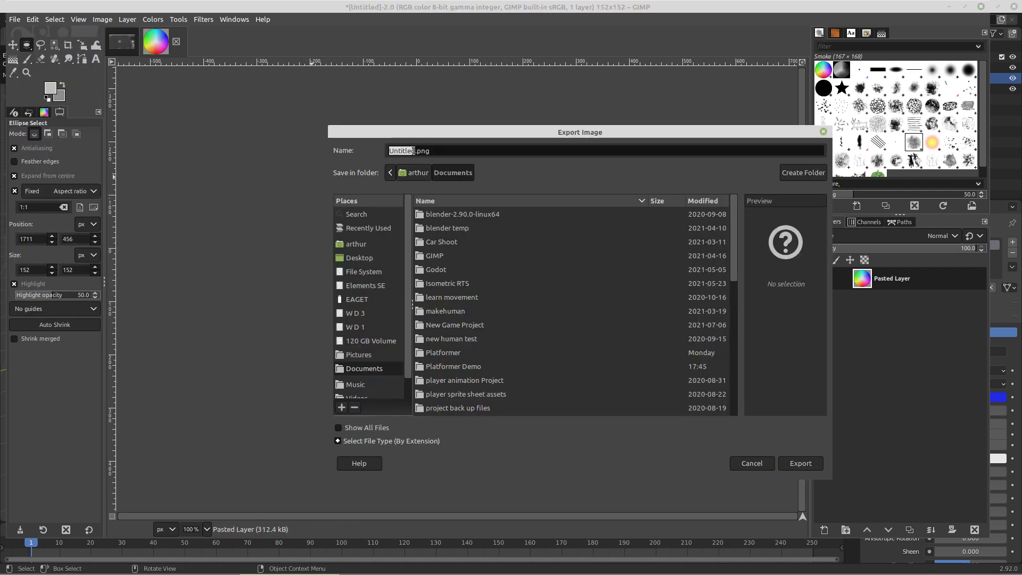
left_click_drag(414, 151, 385, 152)
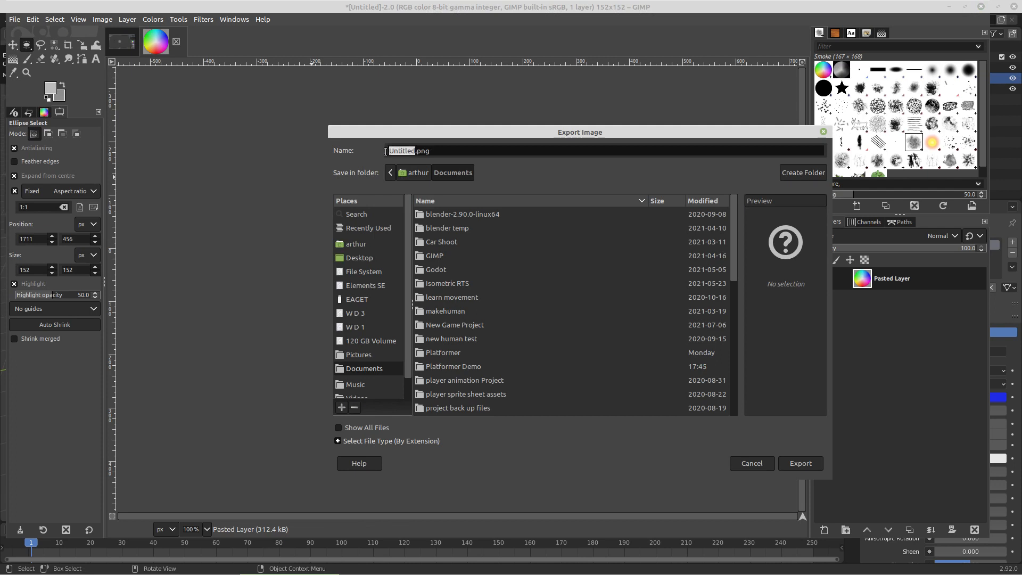
type("colorwheel")
left_click(804, 460)
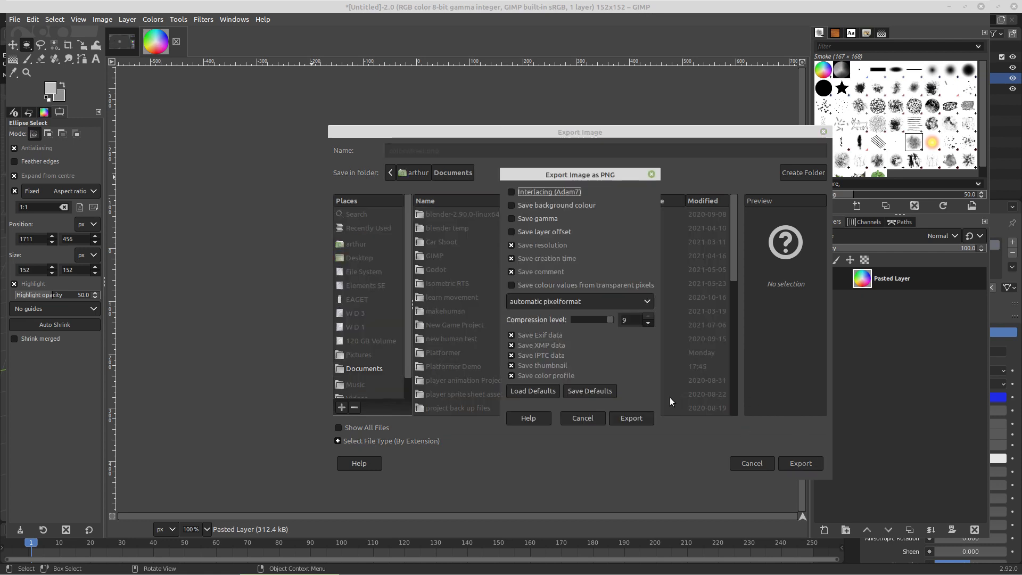
left_click(626, 417)
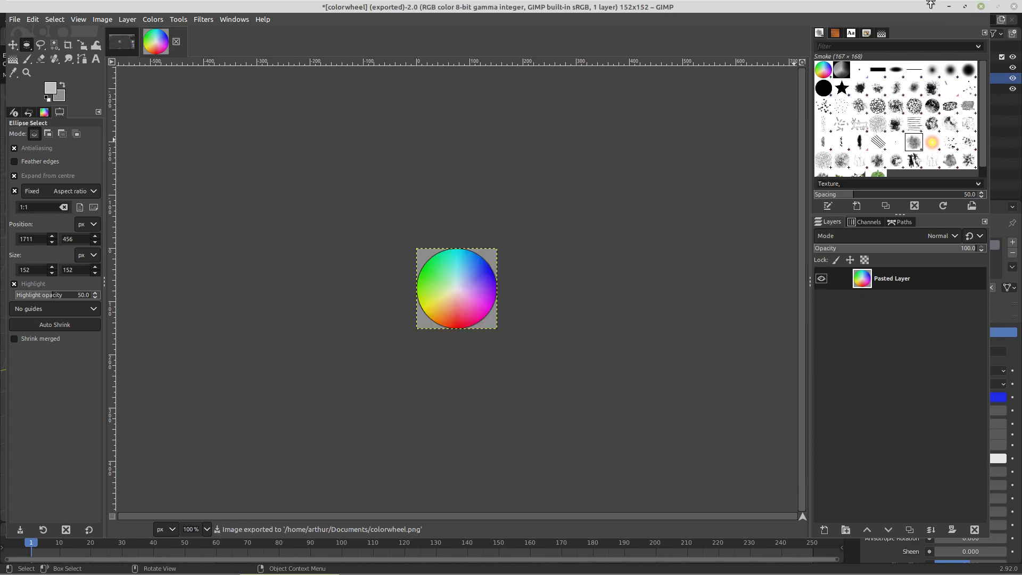
- Quit GIMP discarding the unsaved changes and dismiss the Save Screenshot dialog to return to Blender
left_click(982, 7)
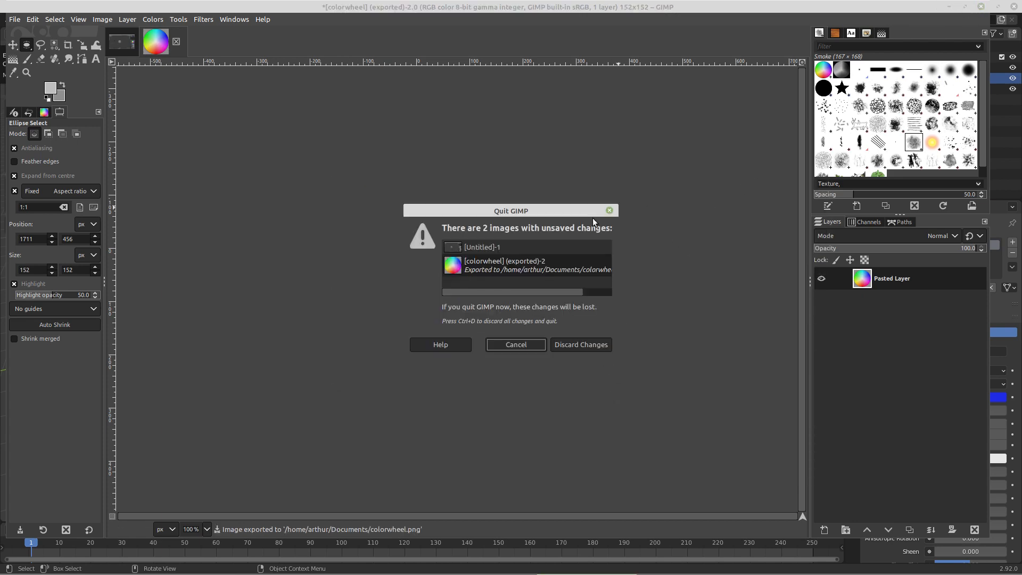
left_click(584, 347)
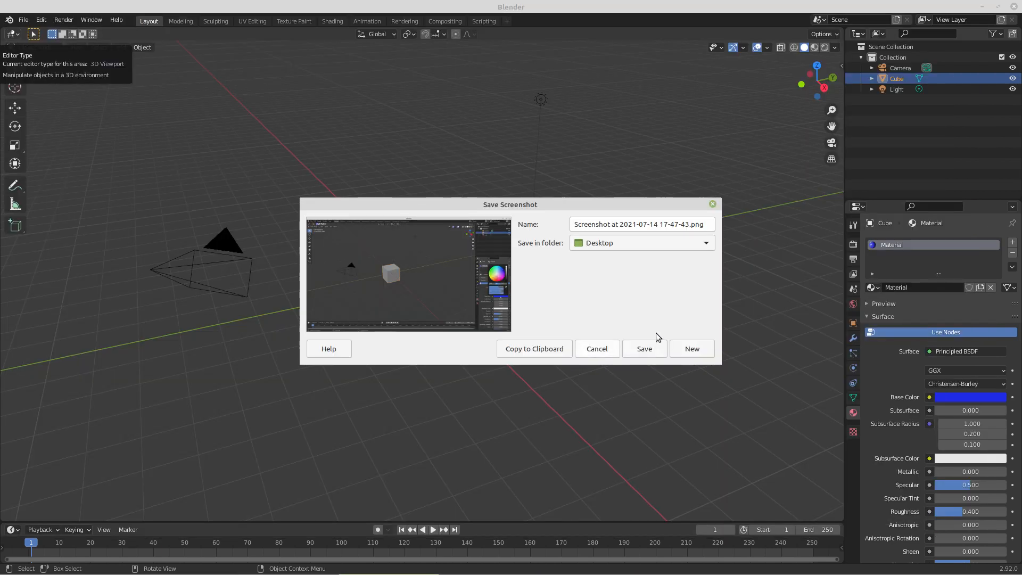
left_click(714, 205)
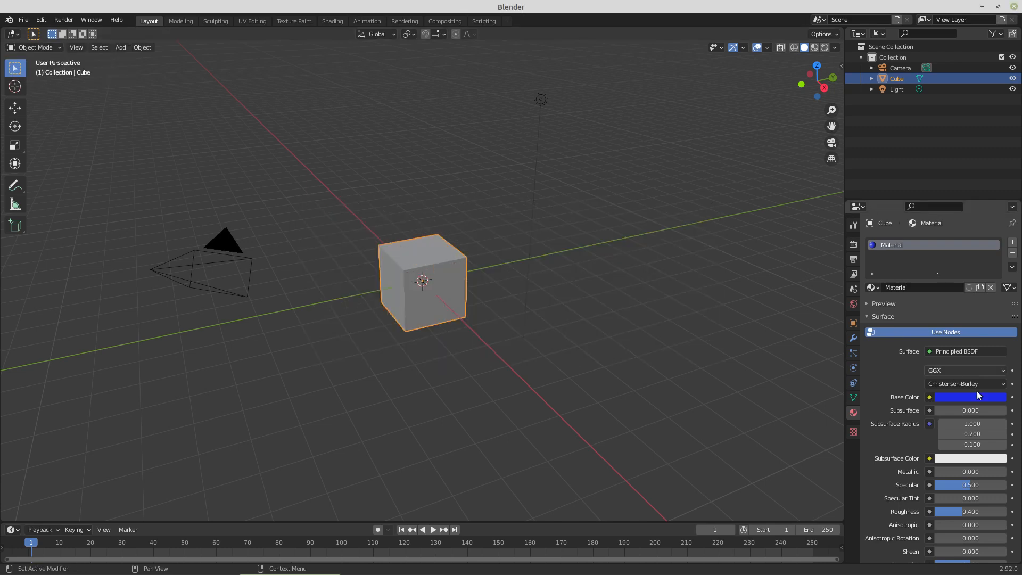
left_click(971, 397)
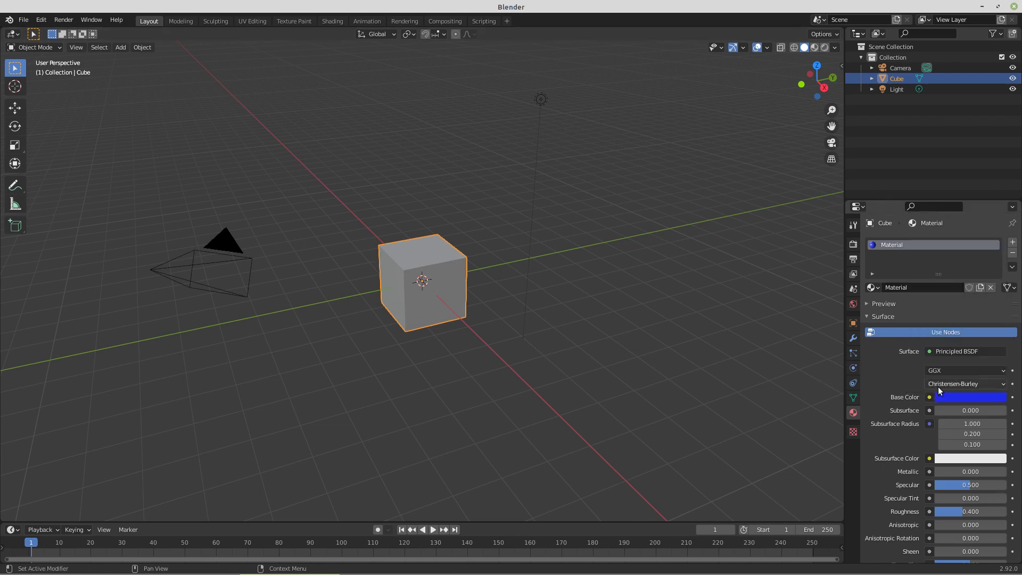
left_click(965, 397)
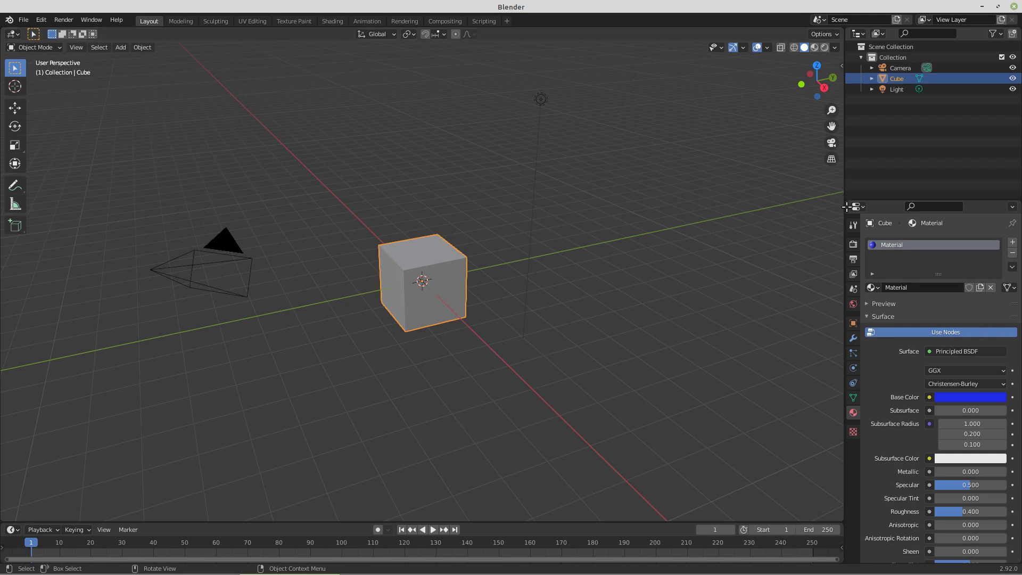
- Set the render engine to Cycles and enable Transparent under Film
left_click(853, 244)
left_click(948, 242)
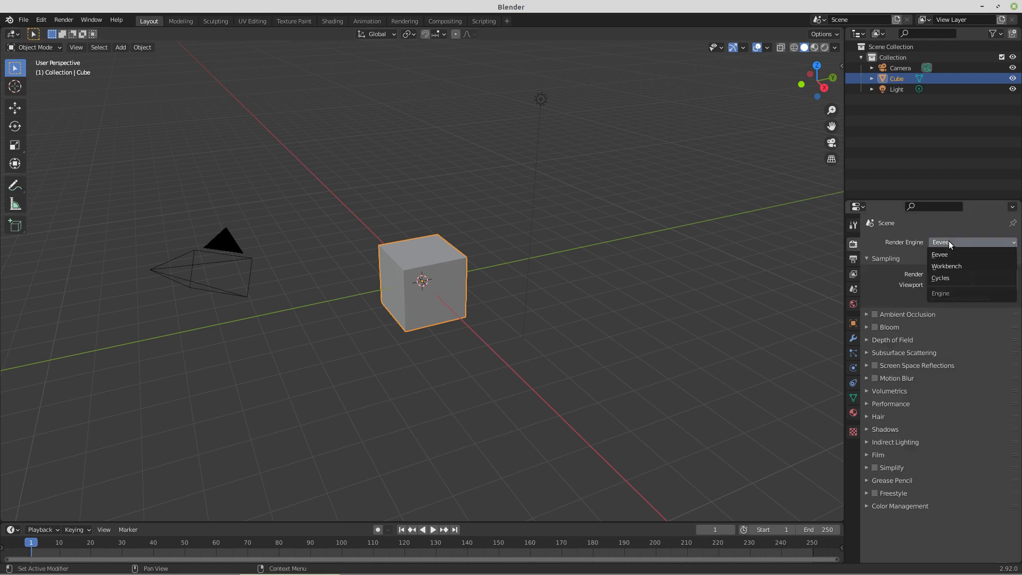
left_click(946, 278)
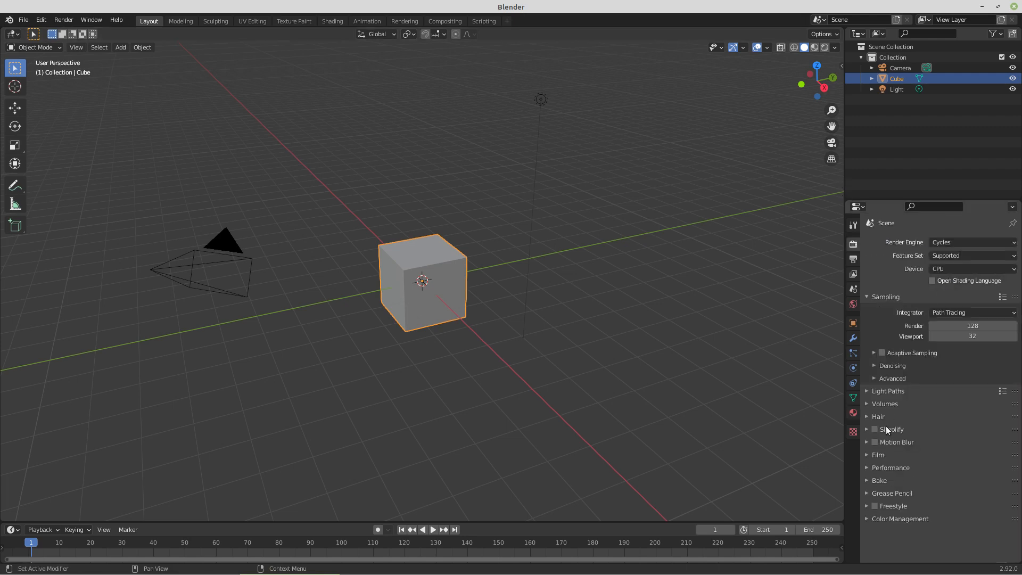
left_click(867, 455)
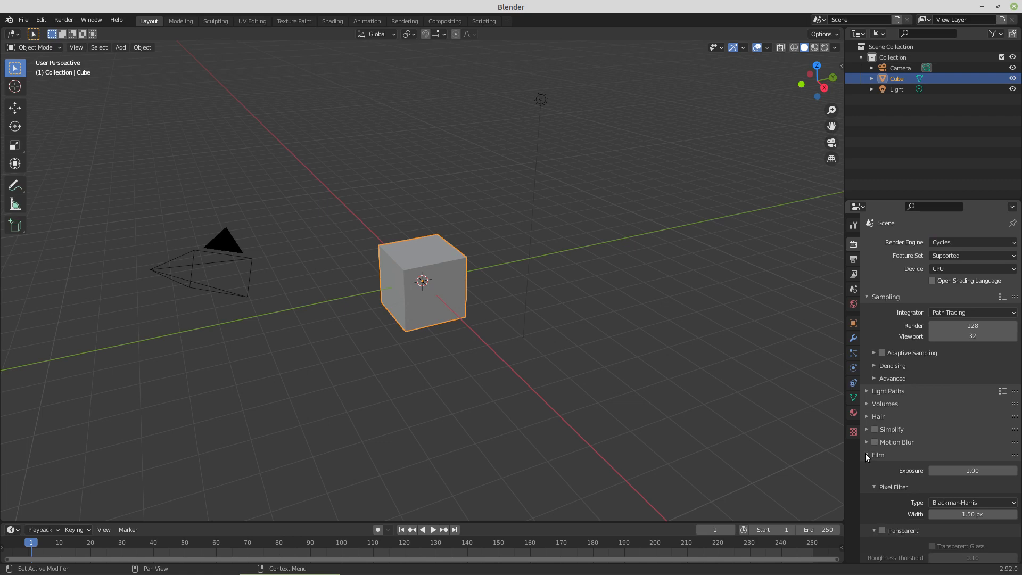
left_click(882, 530)
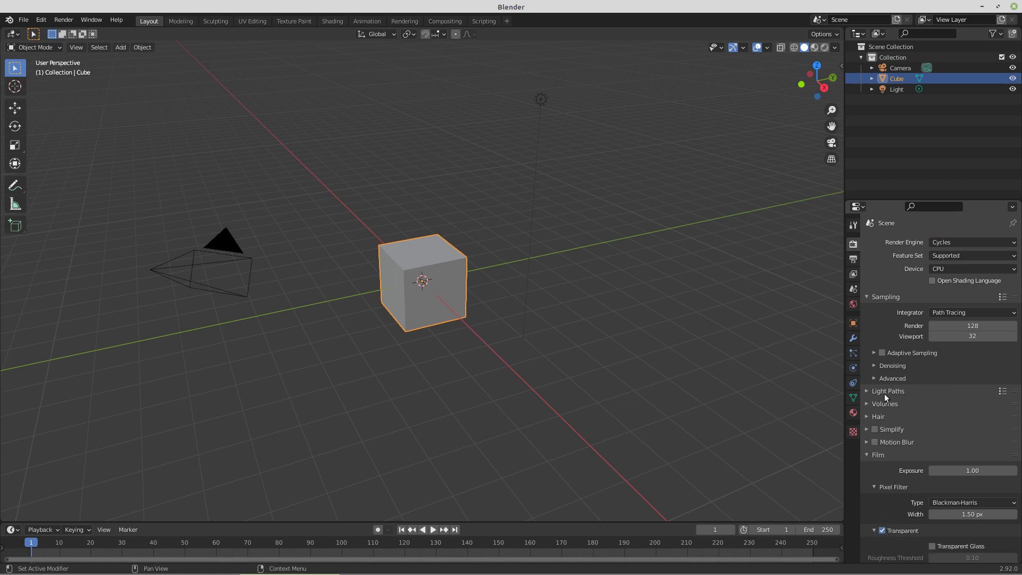
- Select the camera with its transform values shown, and set the render resolution to 64 × 64 px
left_click(896, 67)
left_click(840, 67)
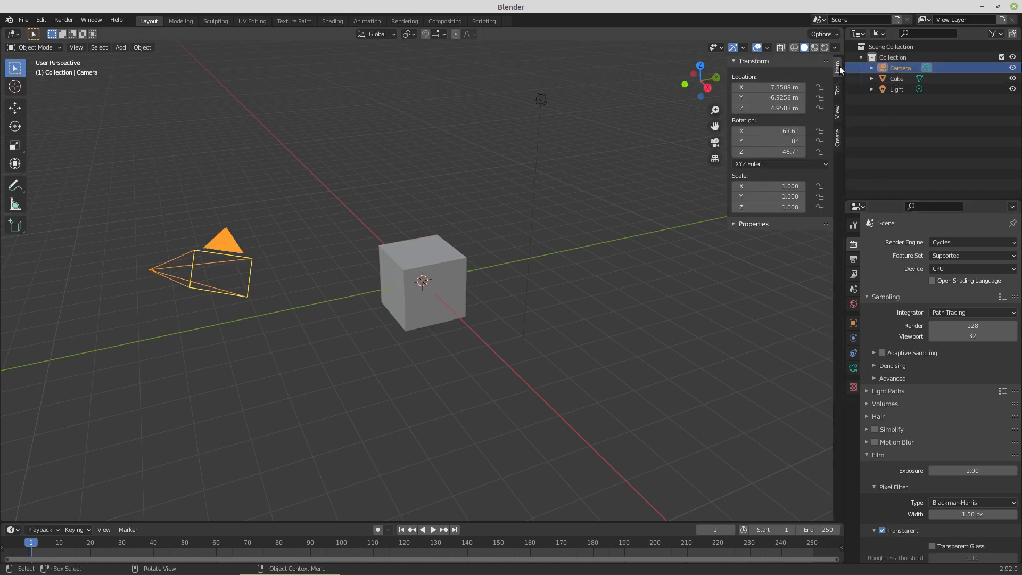
left_click(853, 259)
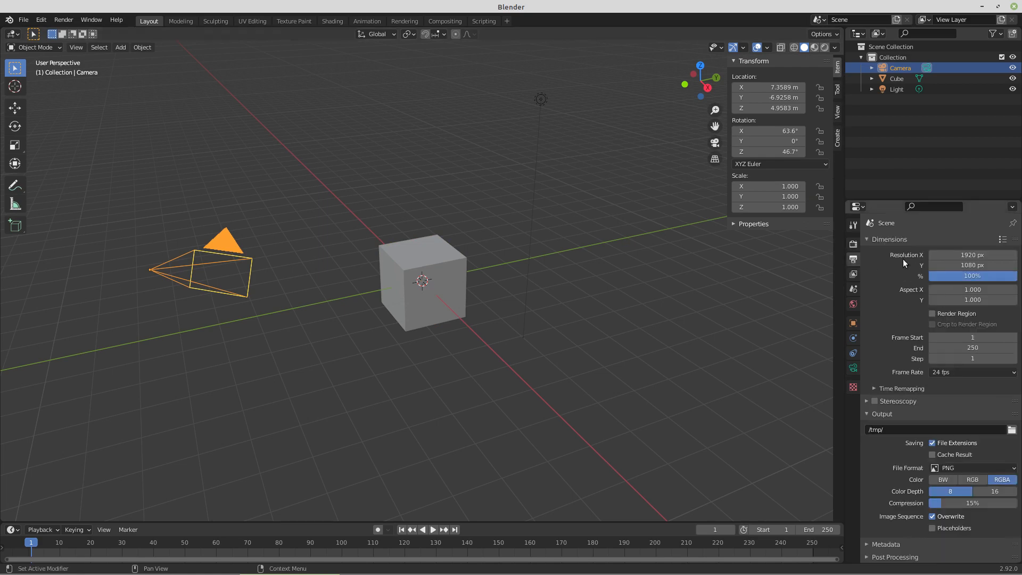
left_click(971, 259)
type("64")
key("Return")
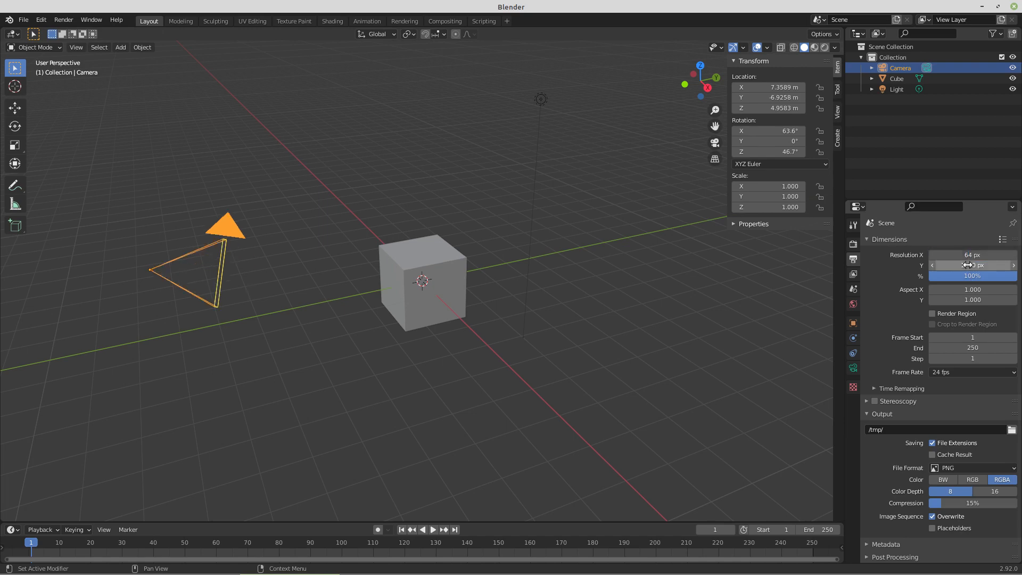
left_click(968, 265)
type("64")
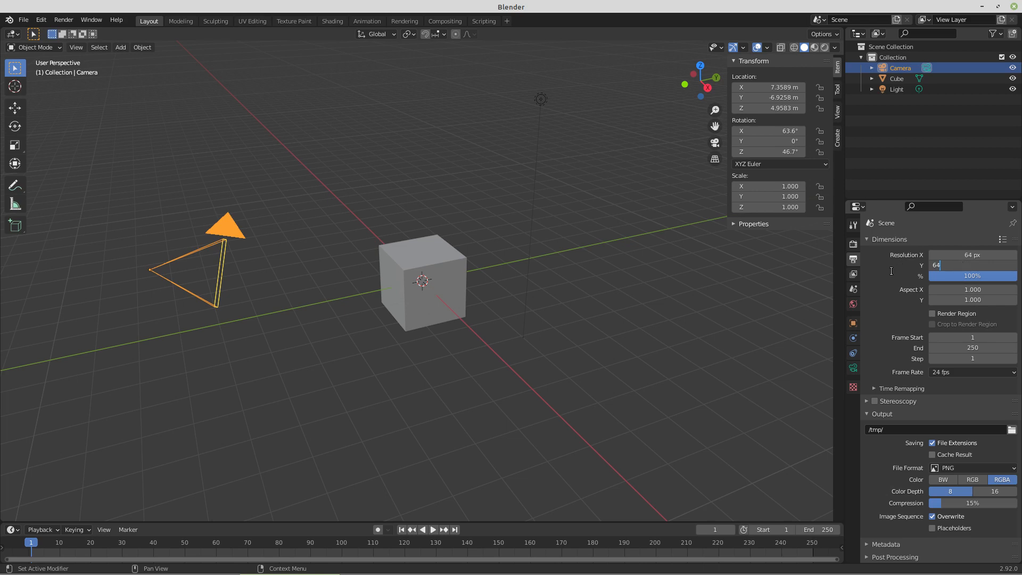
key("Return")
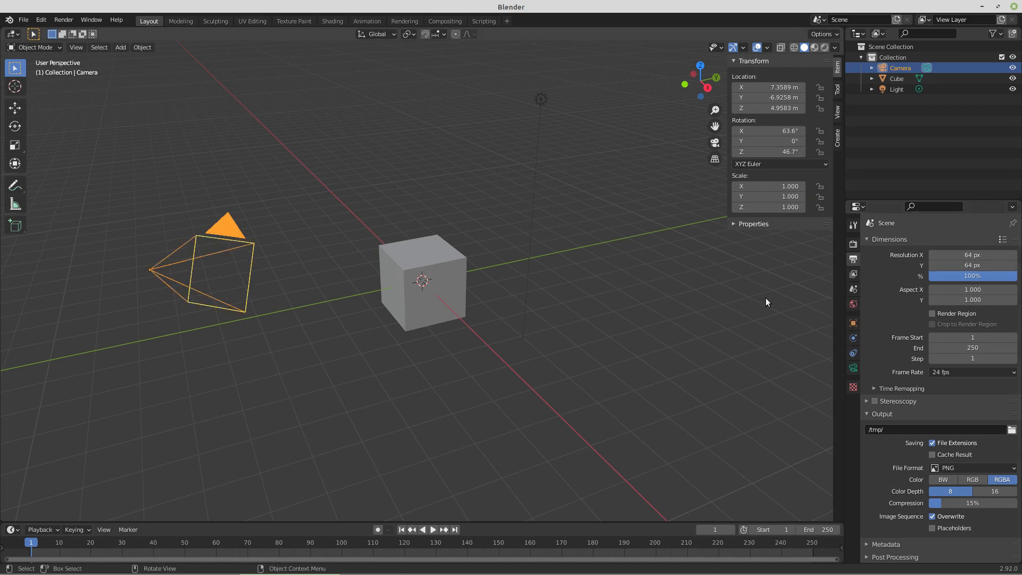
- Change both the X and Y render resolution to 56 px
left_click(967, 255)
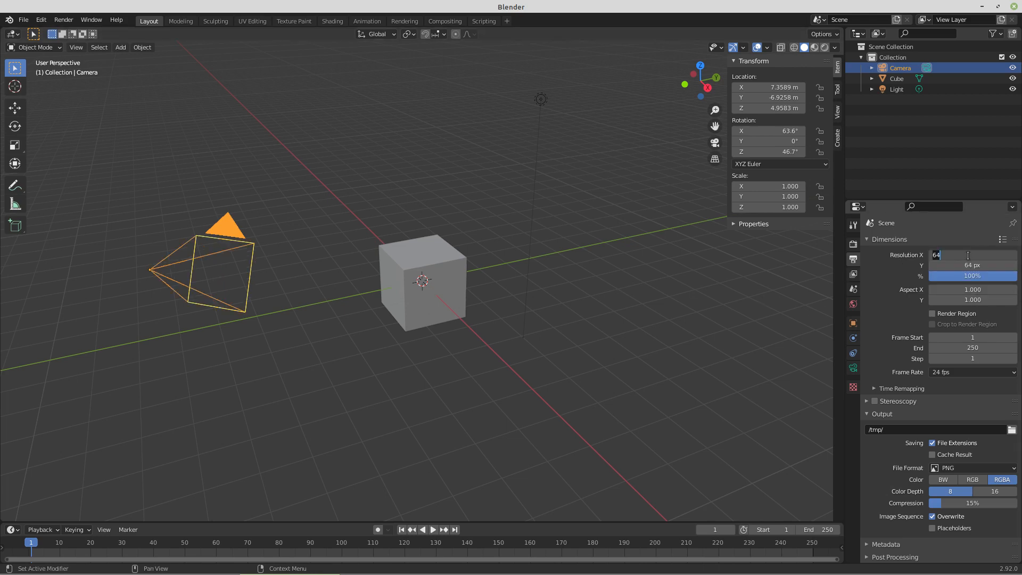
type("56")
key("Return")
left_click(964, 266)
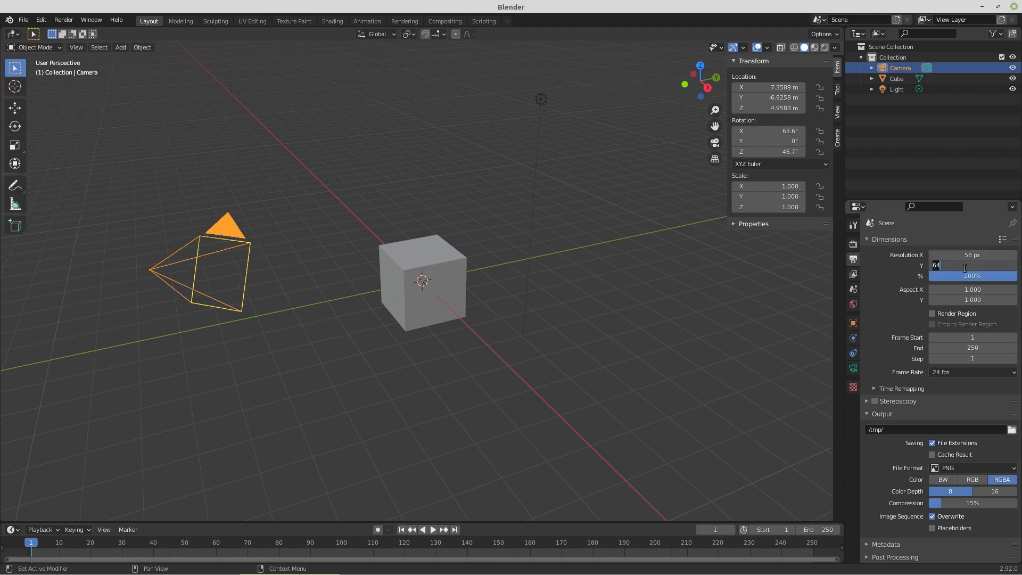
type("56")
key("Return")
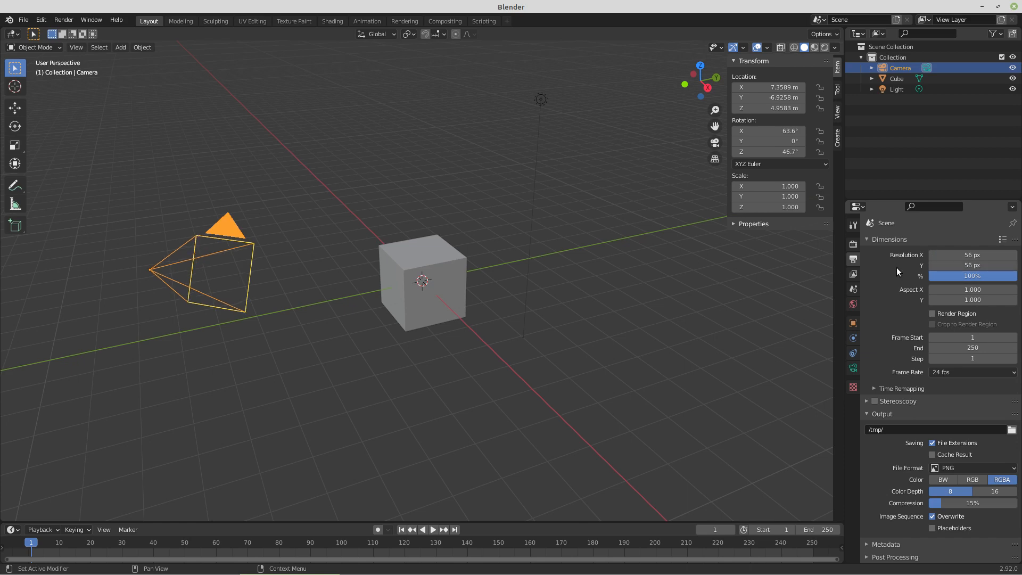
- Return both the X and Y render resolution to 64 px
left_click(967, 257)
type("64")
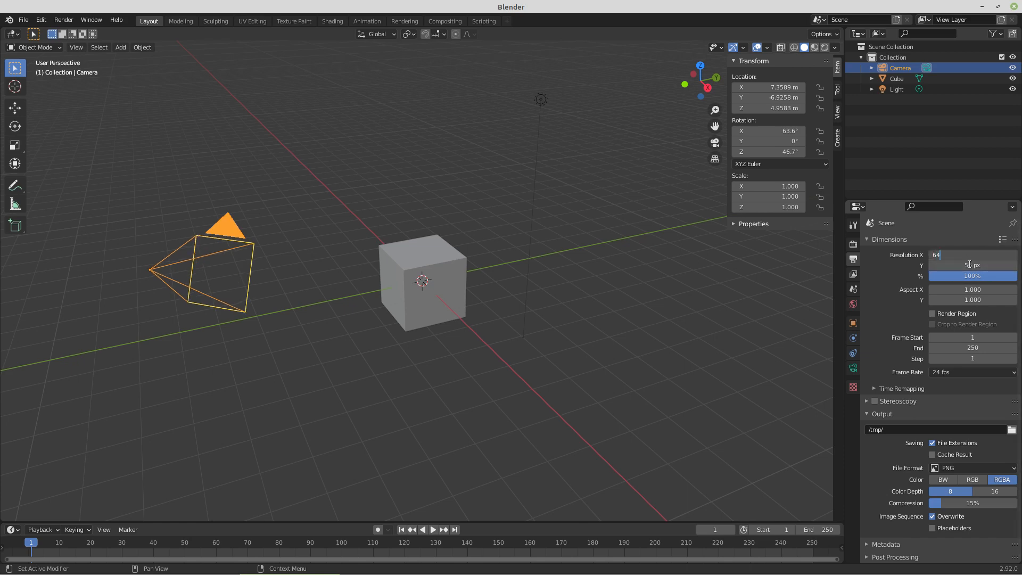
key("Return")
left_click(969, 265)
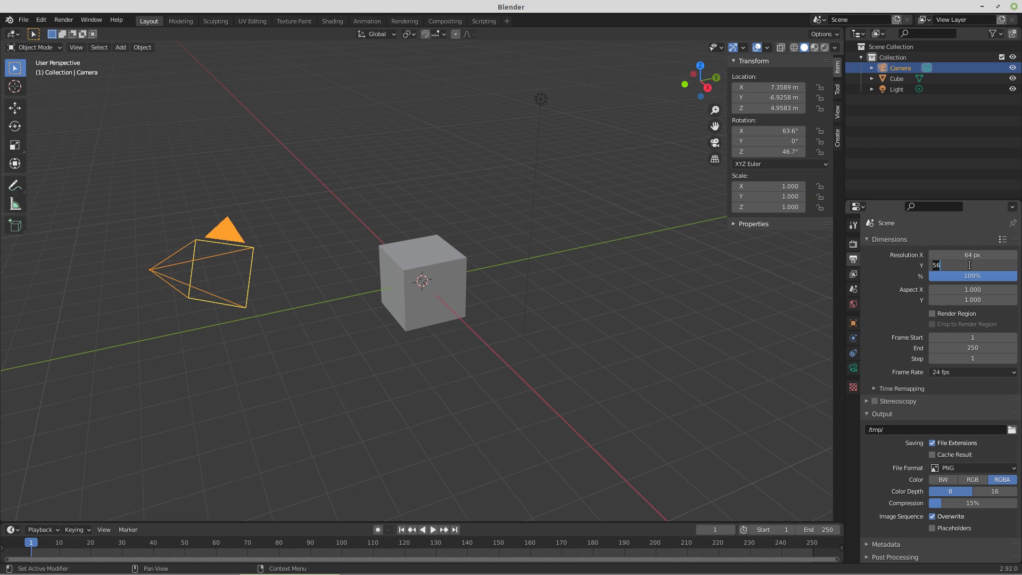
type("64")
key("Return")
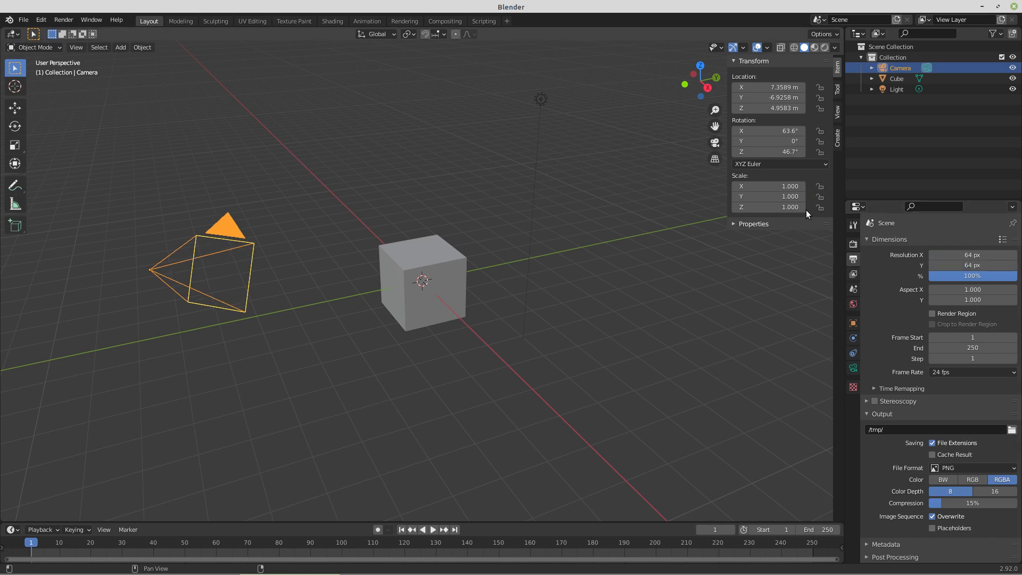
- Set the camera's rotation to 90° on X and 45° on Z
left_click(788, 131)
type("90")
left_click(787, 152)
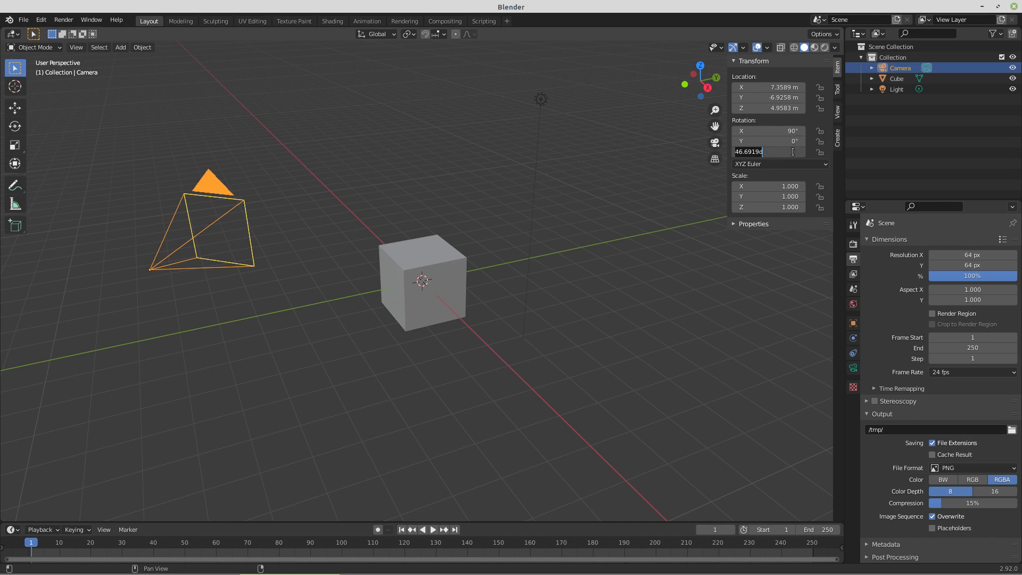
key("ctrl+a")
type("45")
key("Return")
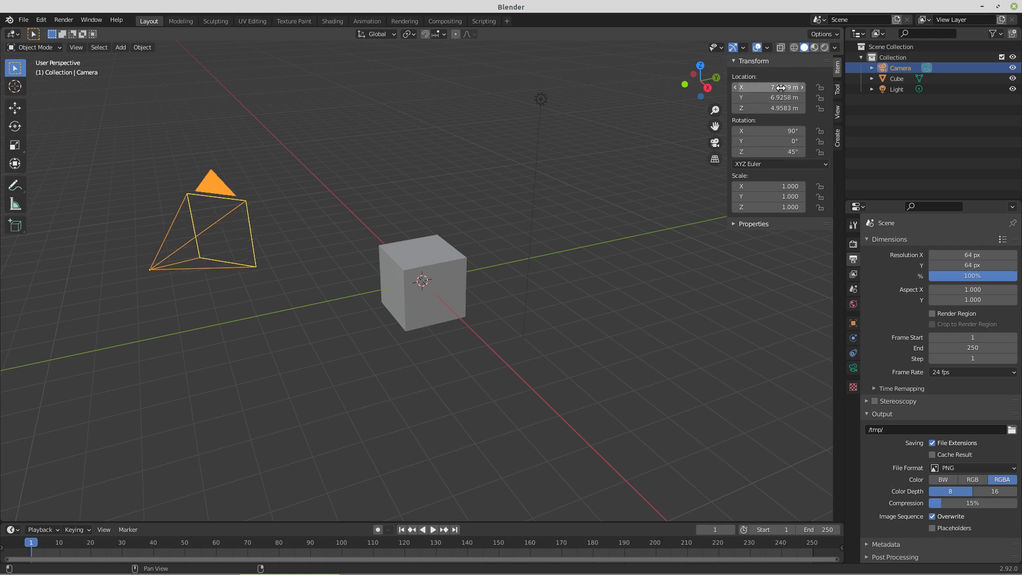
- Set the camera's location to X 4.5 m, Y -4.5 m and Z 0 m, and look through the camera
left_click(781, 109)
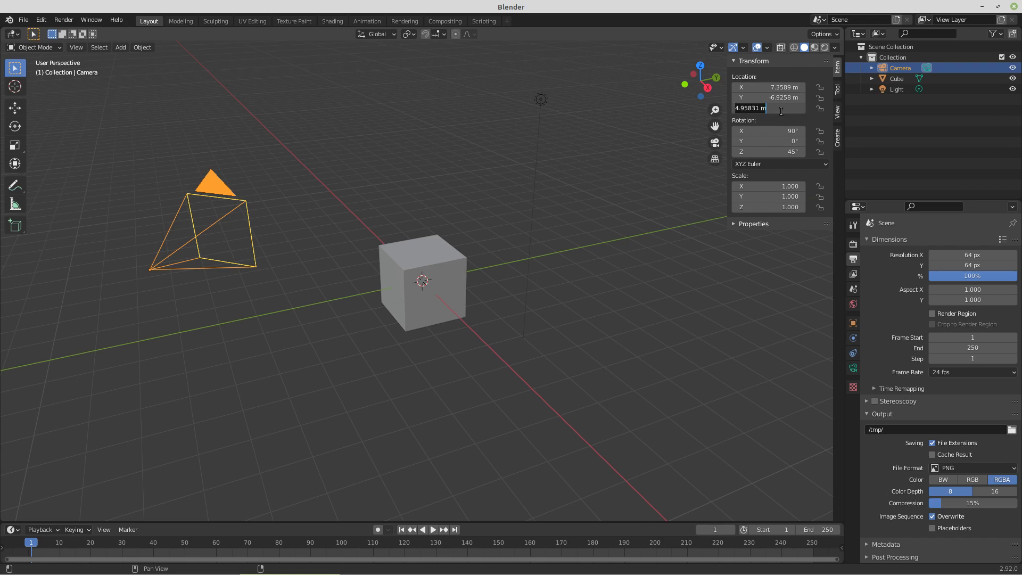
type("0")
key("Return")
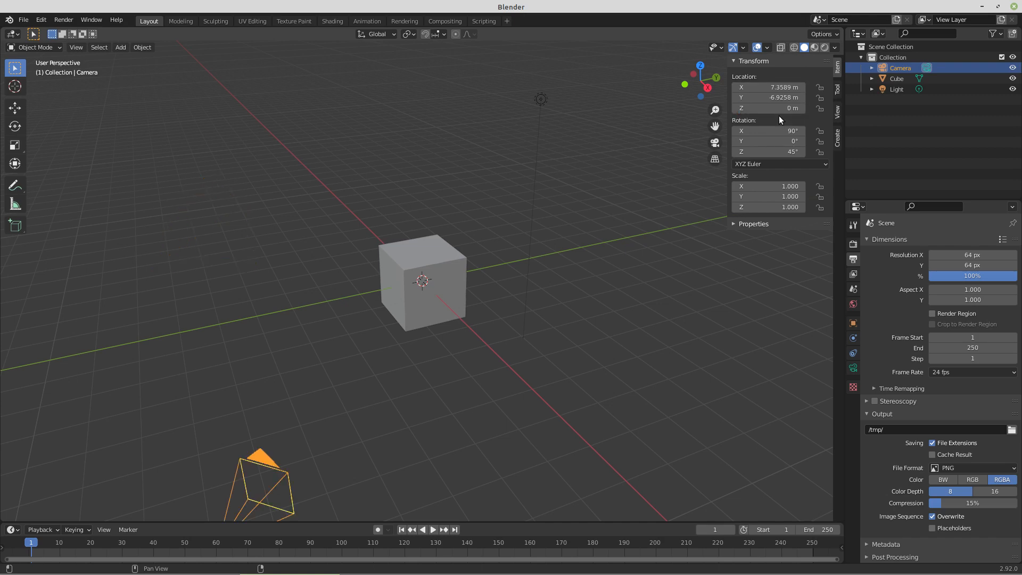
left_click(774, 88)
type("4.5")
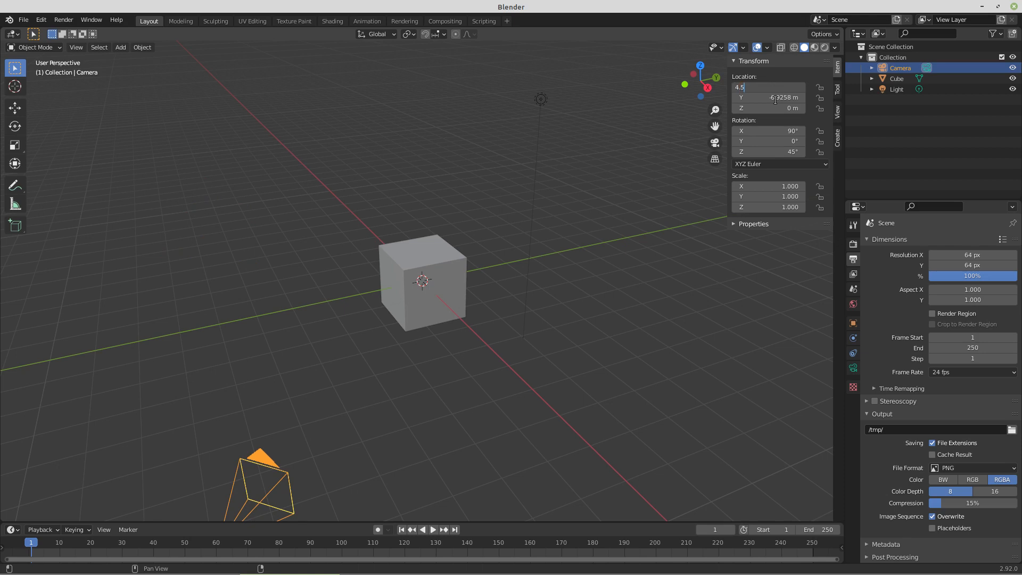
key("Return")
left_click(775, 98)
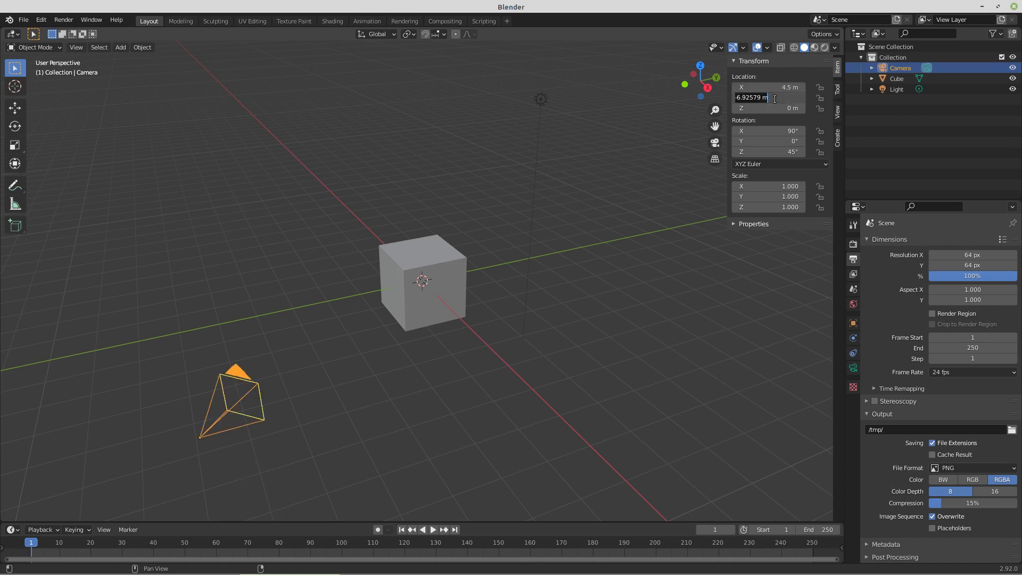
key("BackSpace")
type("-4.5")
key("Return")
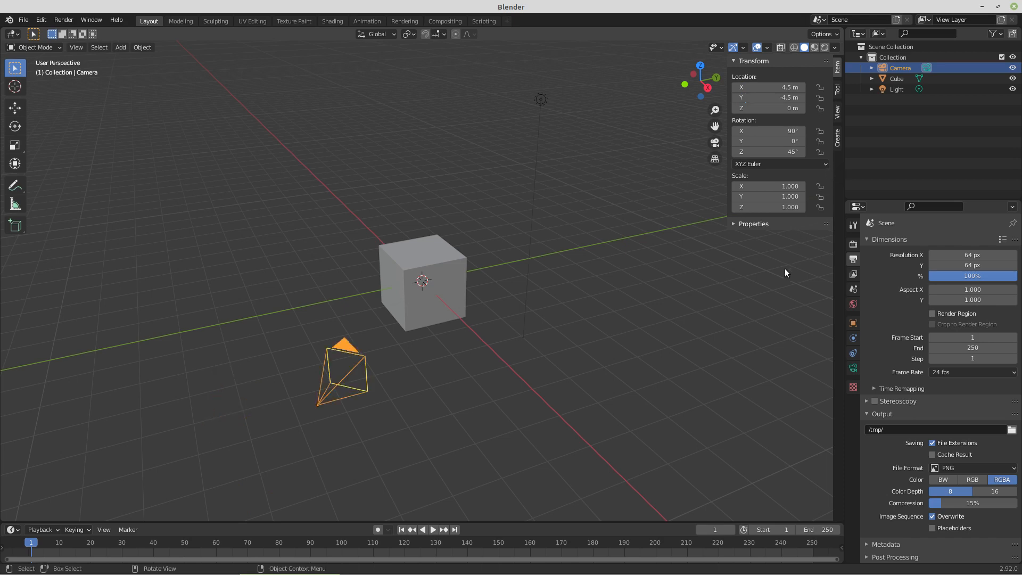
key("KP_0")
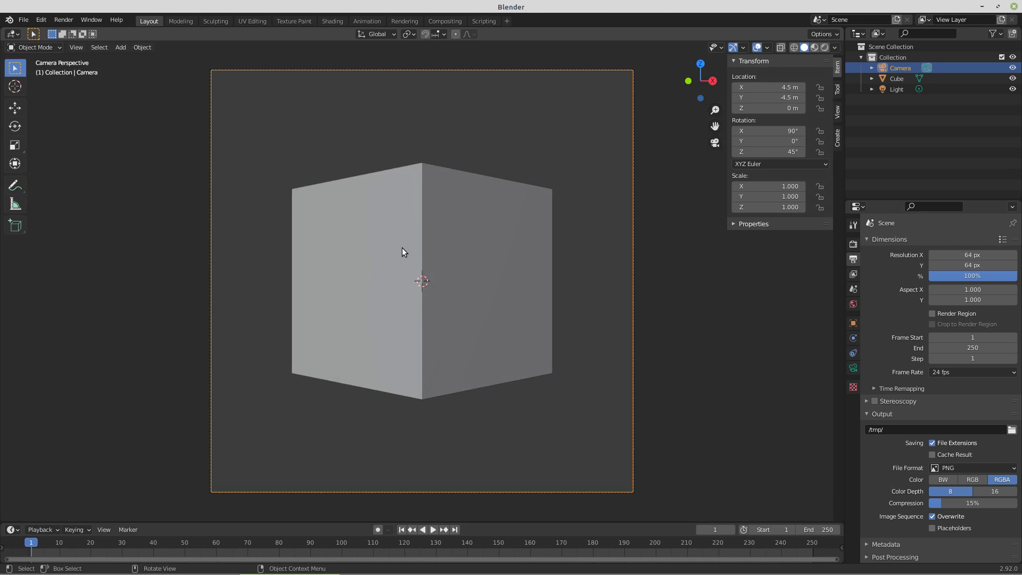
- Delete the default cube from the scene
left_click(413, 258)
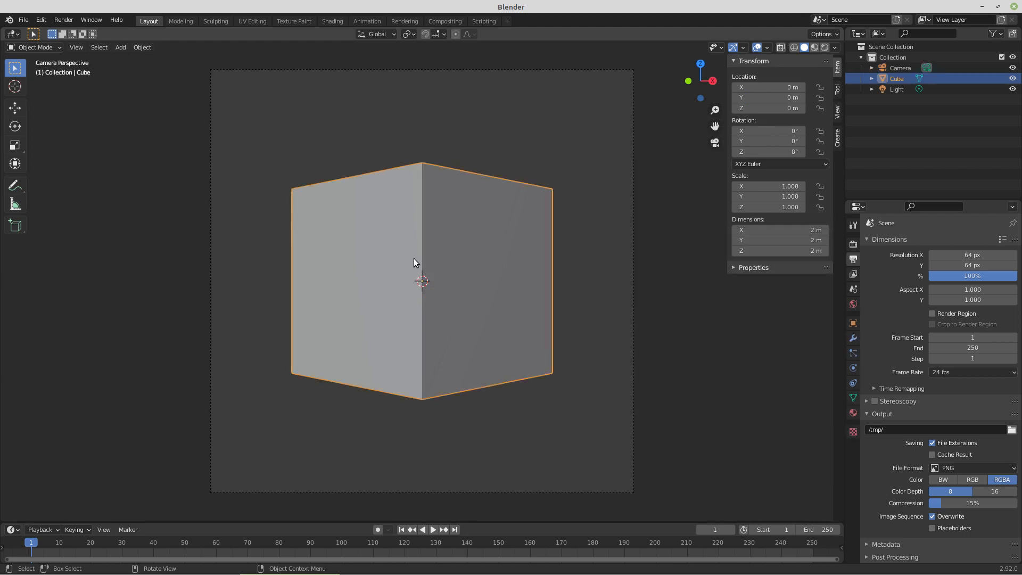
key("KP_1")
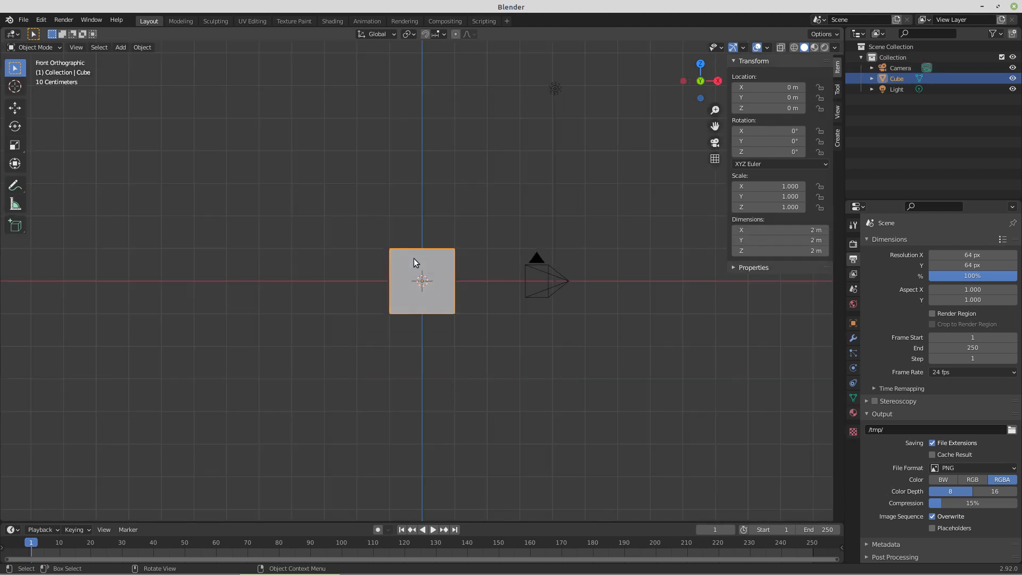
scroll(417, 280, "up", 6)
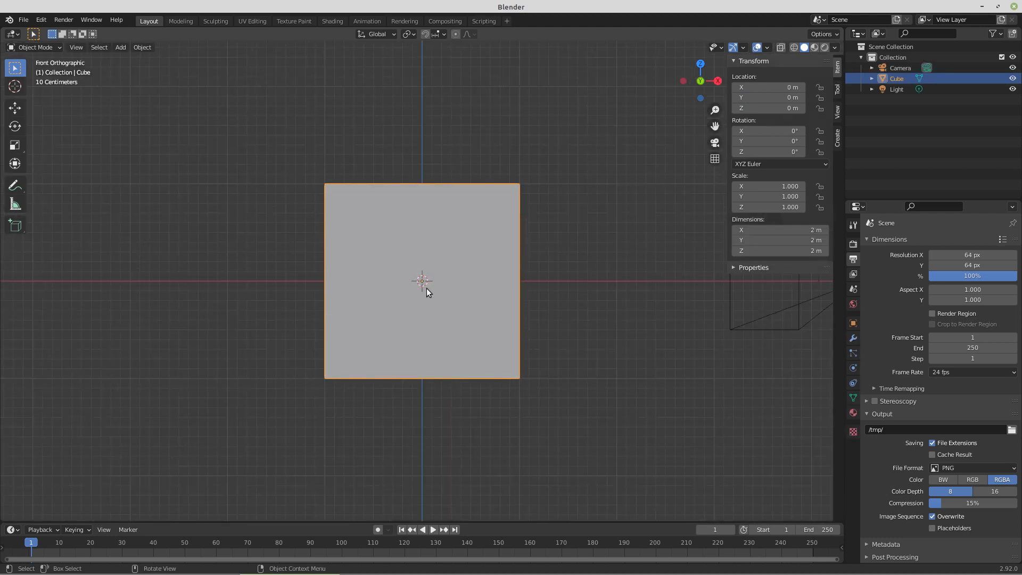
key("x")
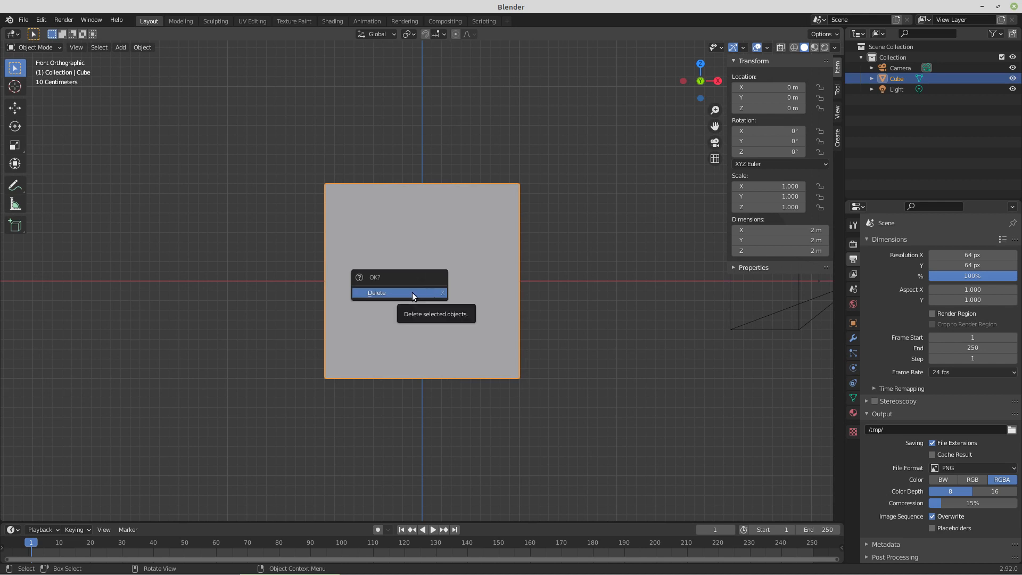
left_click(412, 293)
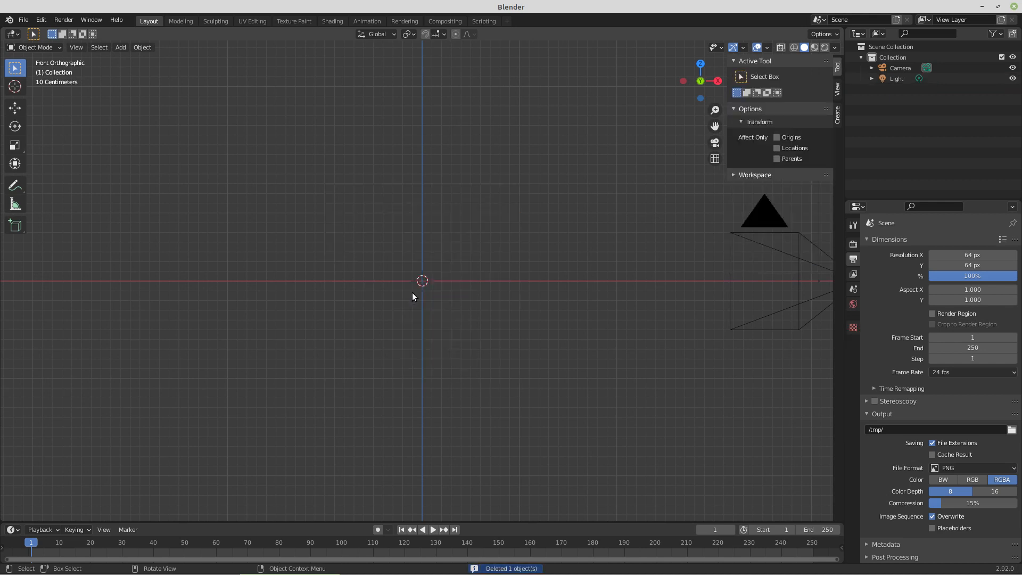
- Add a cone mesh at the origin with 3 vertices
key("shift+a")
key("shift+a")
mouse_move(413, 214)
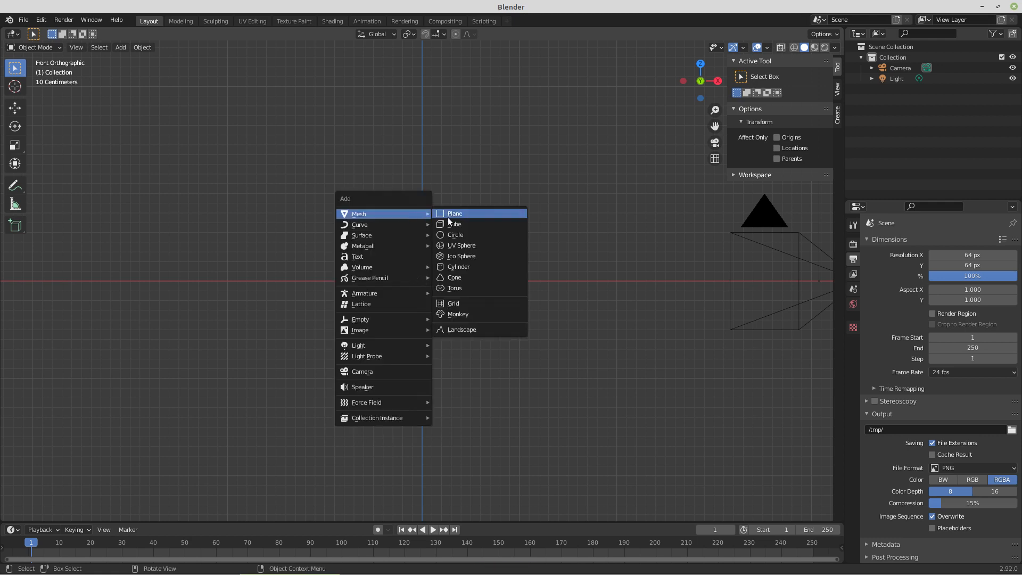
left_click(454, 277)
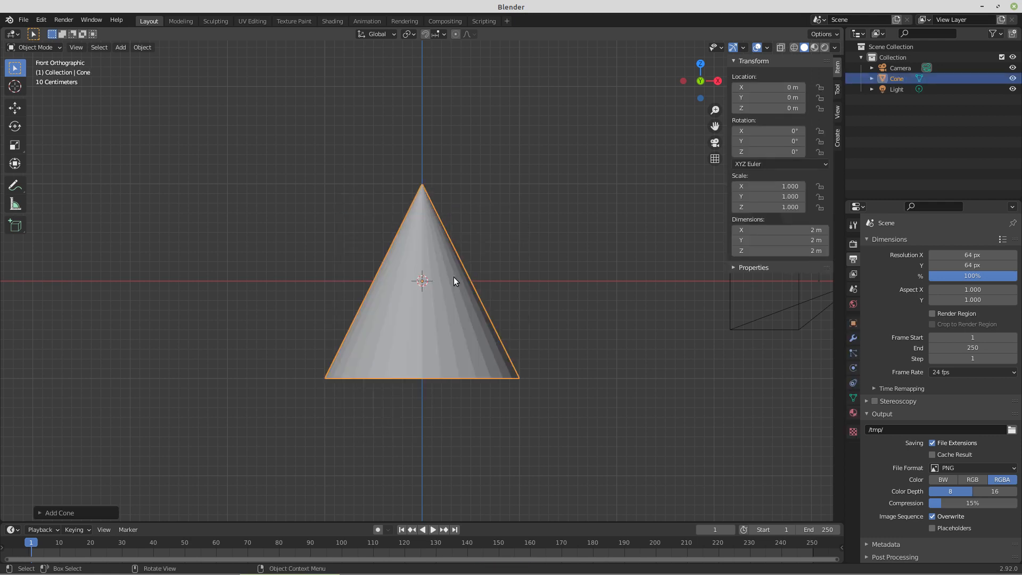
key("F9")
left_click(564, 293)
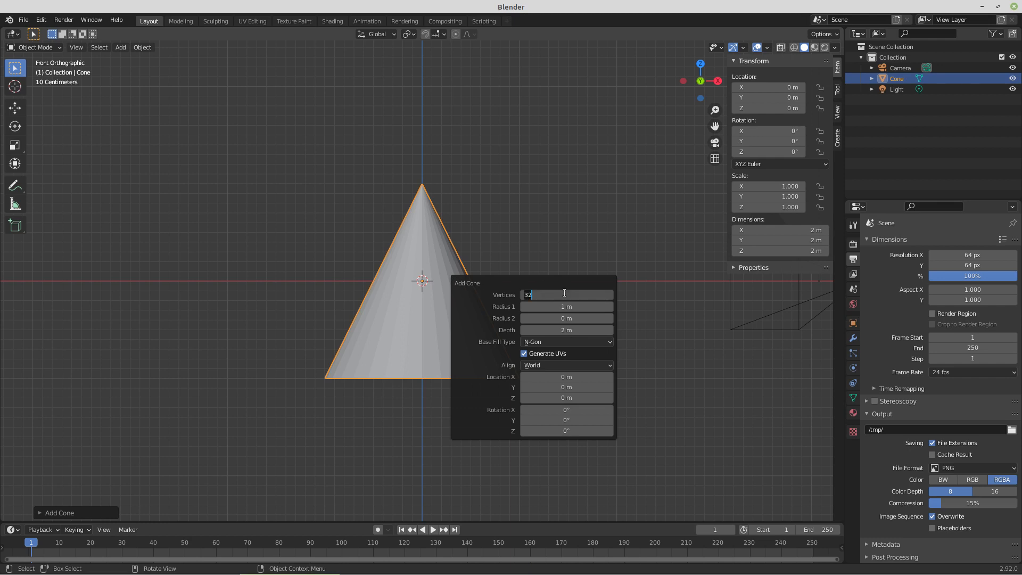
type("3")
key("Return")
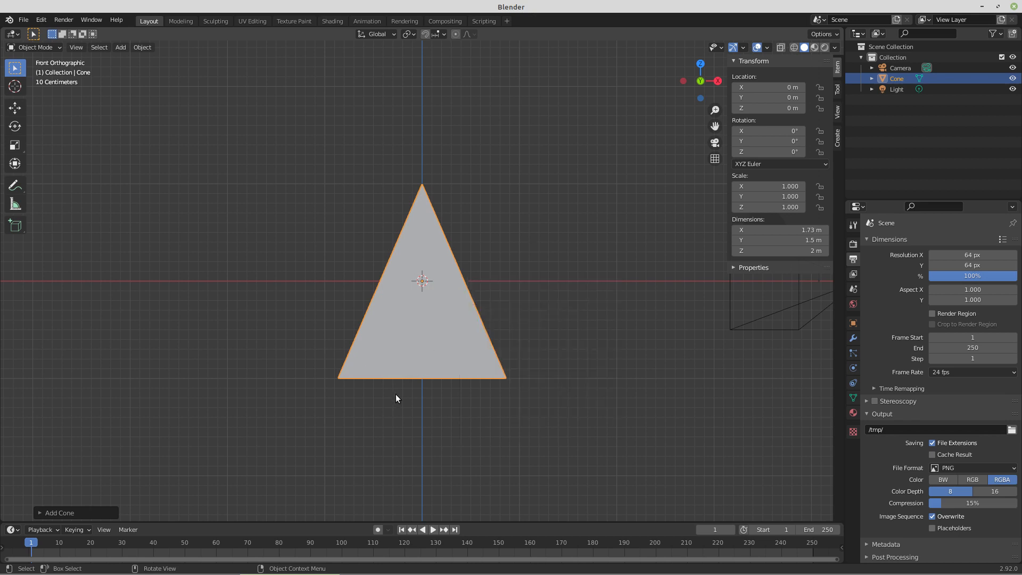
- In Edit Mode, duplicate the whole cone in place and rotate the copy 180° in the front view
middle_click_drag(395, 398, 456, 345)
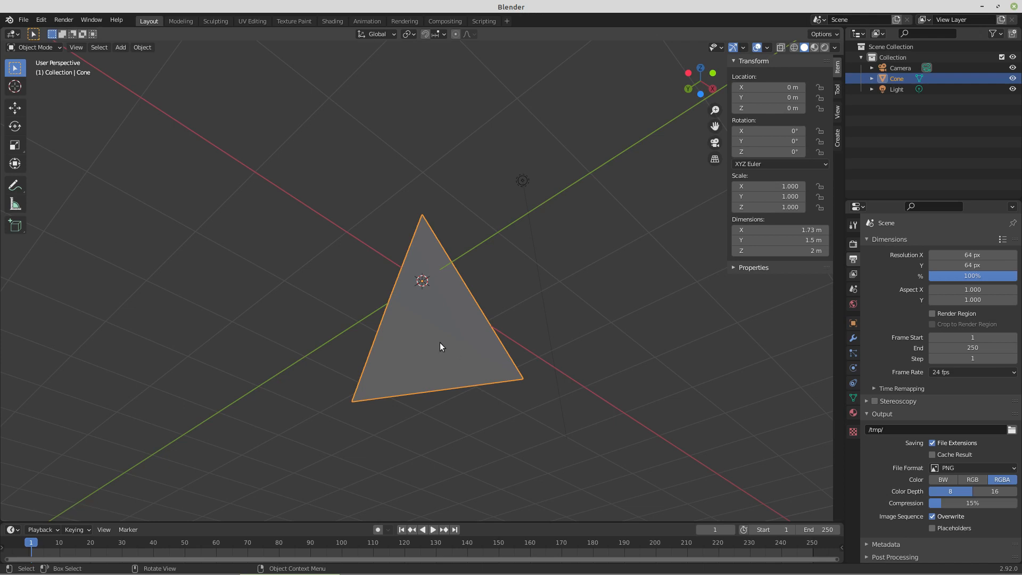
key("KP_1")
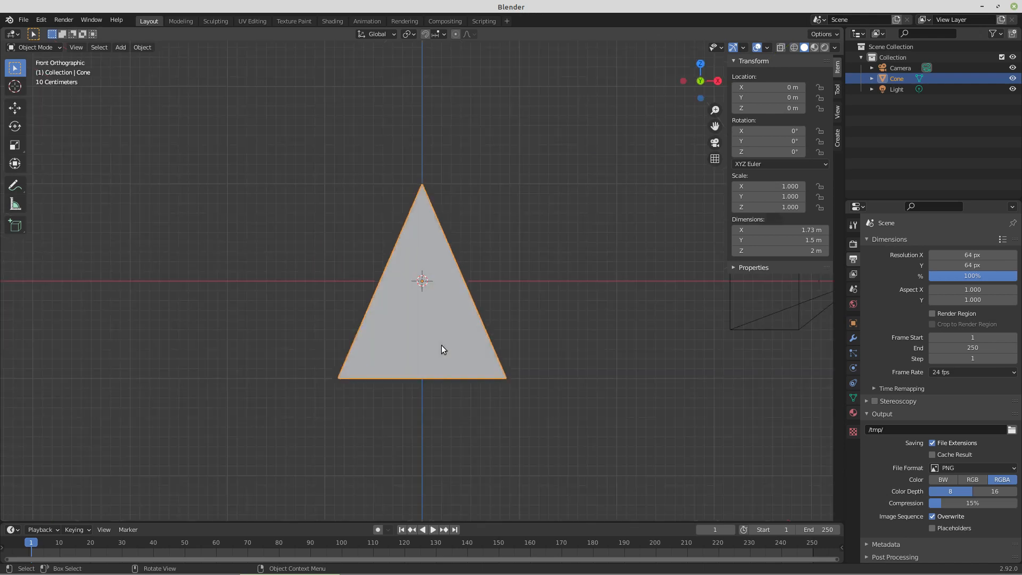
key("Tab")
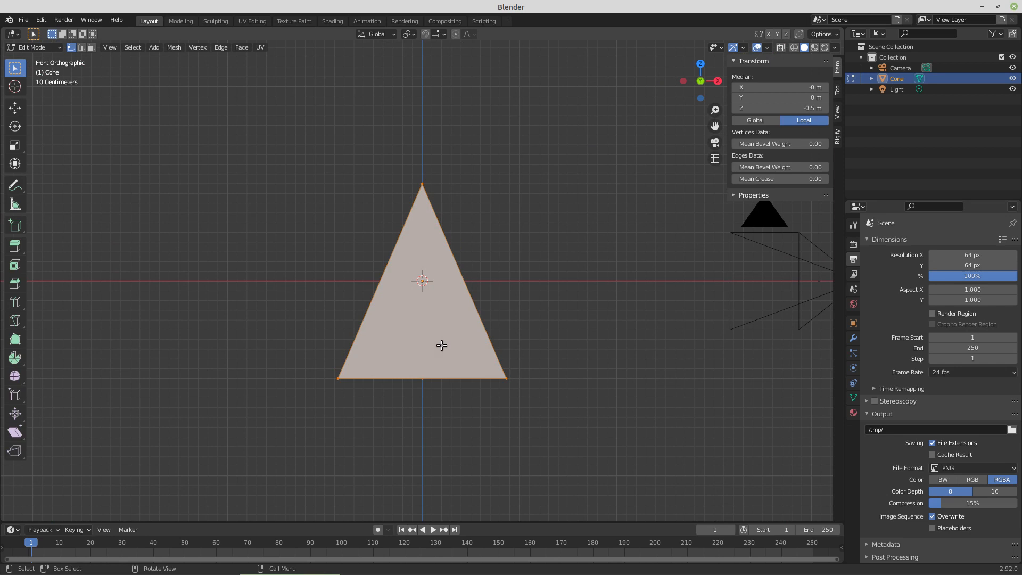
key("shift+d")
right_click(441, 345)
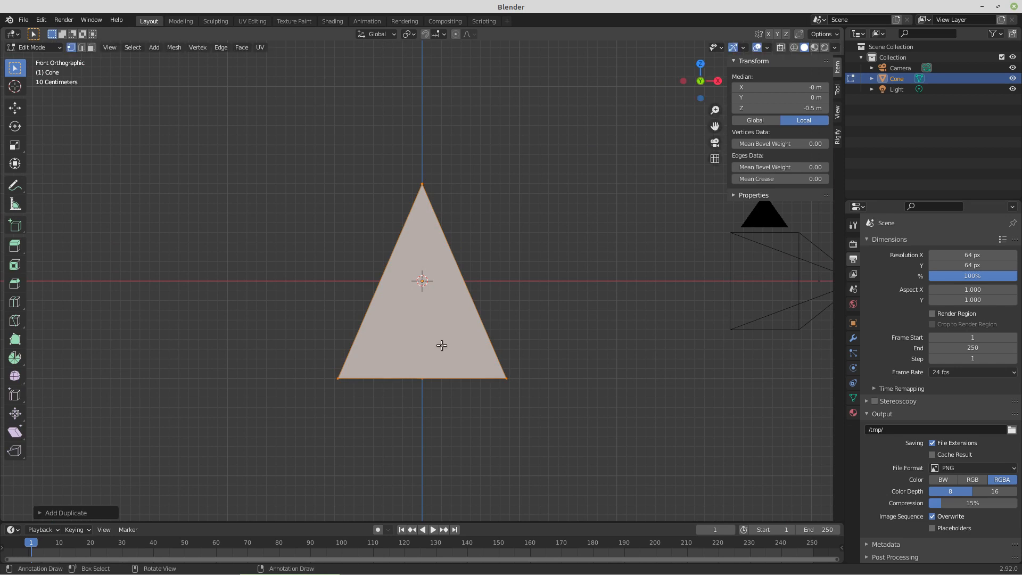
type("r180")
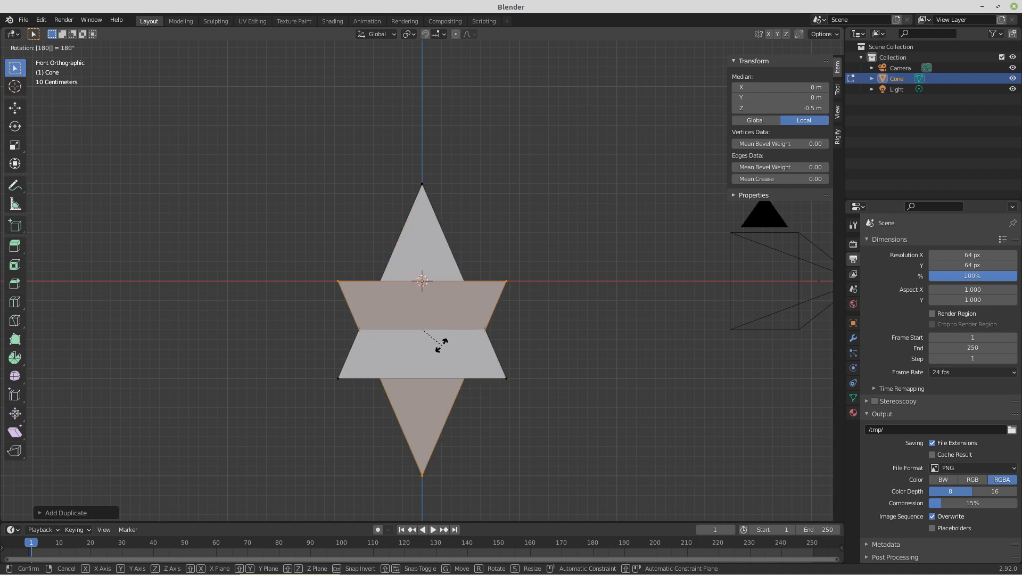
key("Return")
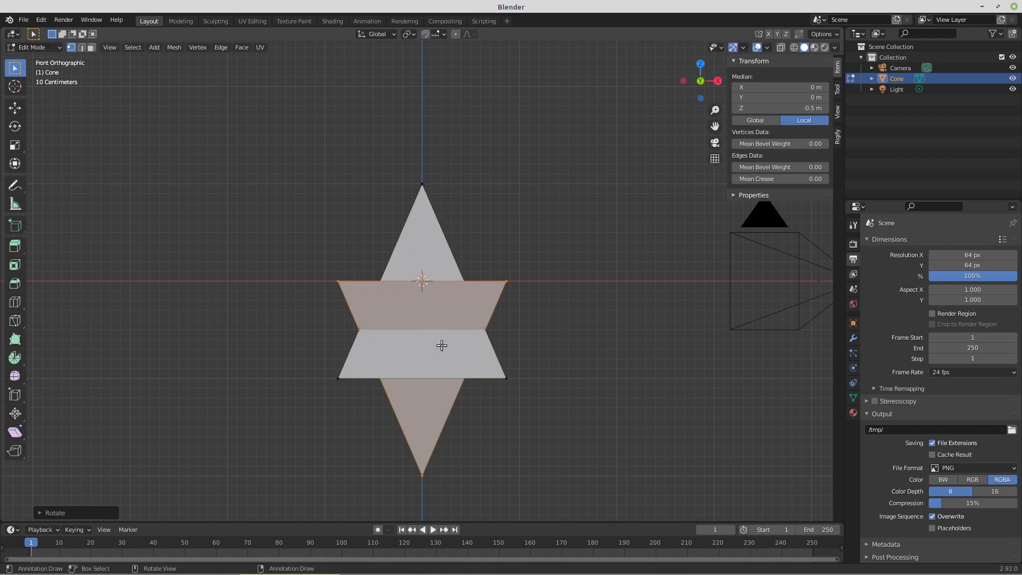
- Invert the selection and move the upright cone about 1 m up along Z until its base meets the inverted cone's base
key("ctrl+i")
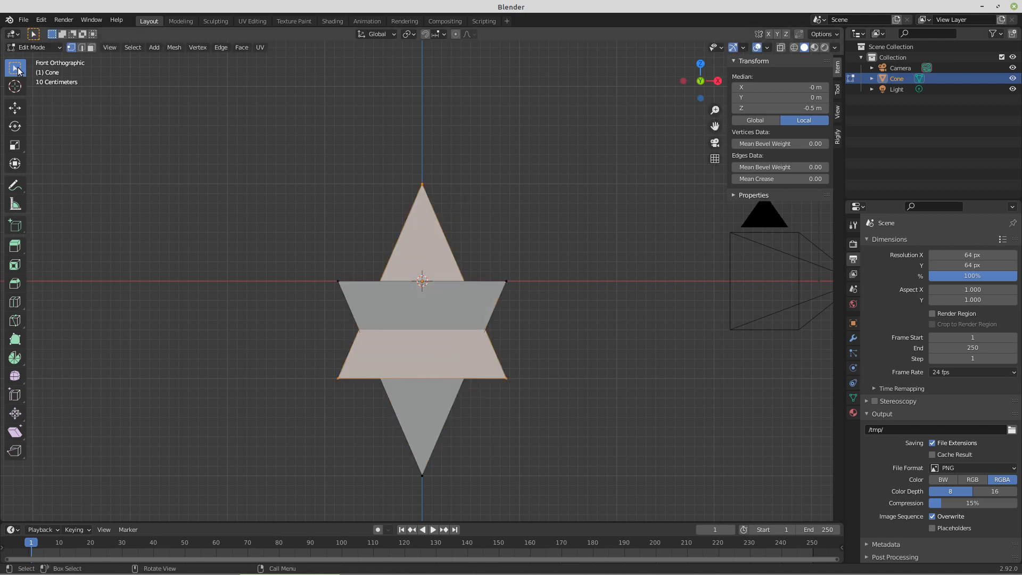
left_click(15, 108)
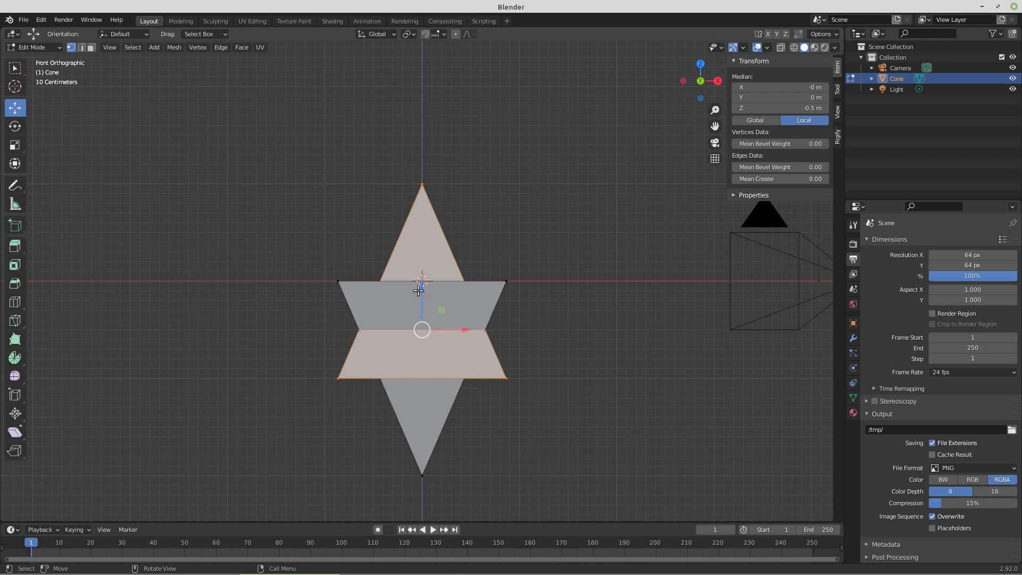
left_click_drag(420, 290, 420, 187)
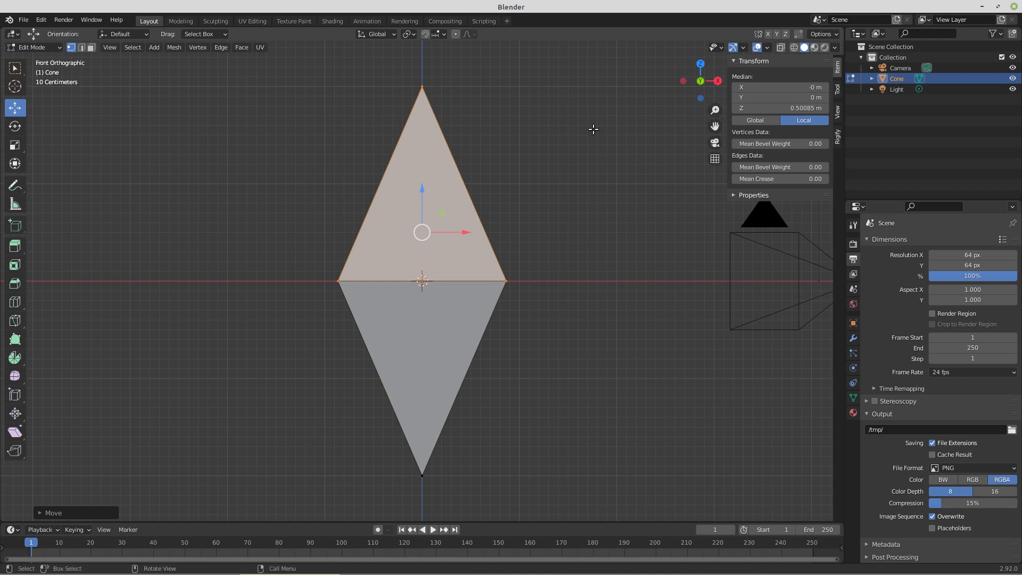
- In wireframe, select the vertices where the two cones meet, scale them to 0 along Z and merge them by distance
left_click(793, 48)
left_click_drag(285, 232, 626, 307)
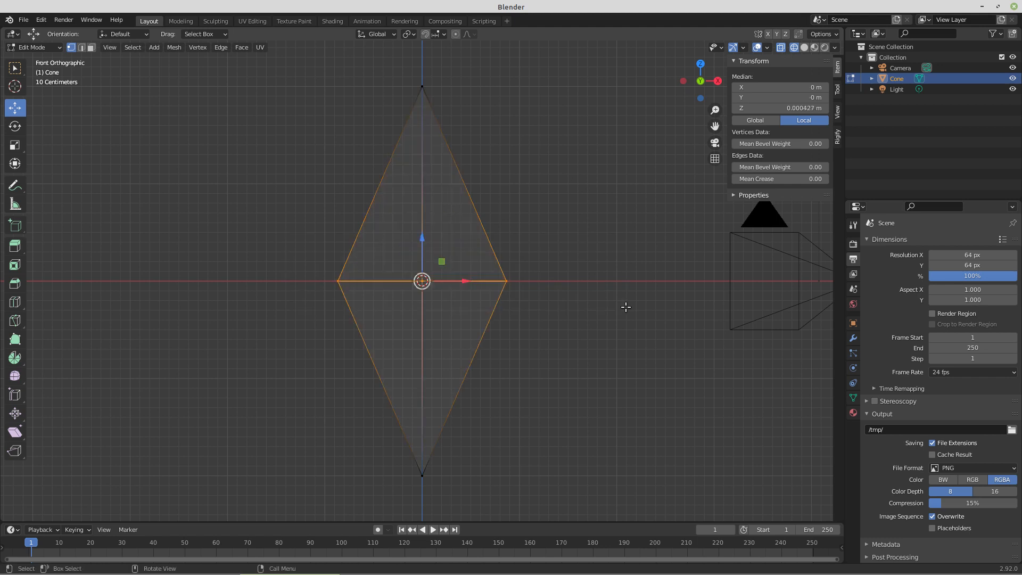
key("s")
key("z")
key("0")
key("Return")
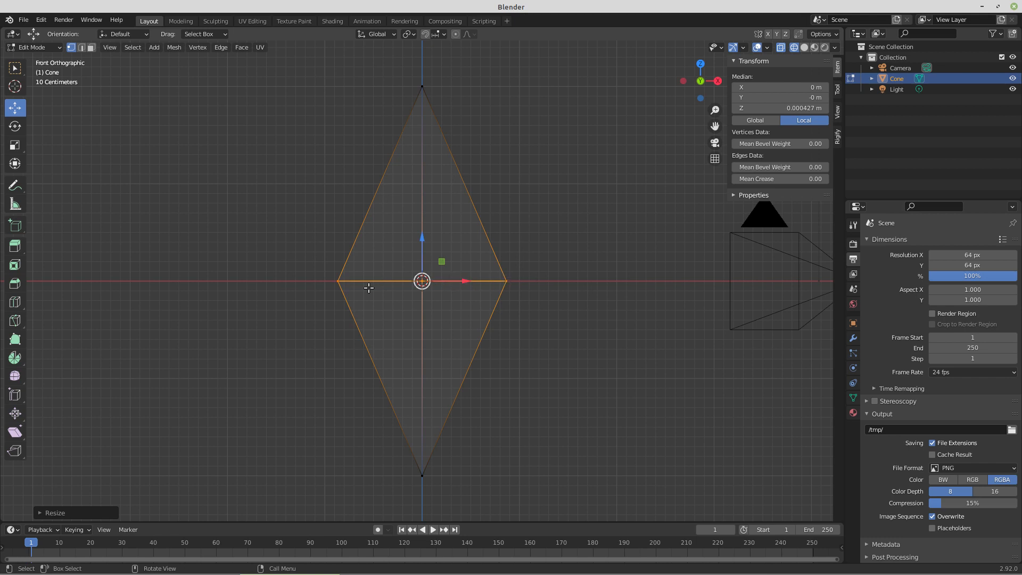
key("m")
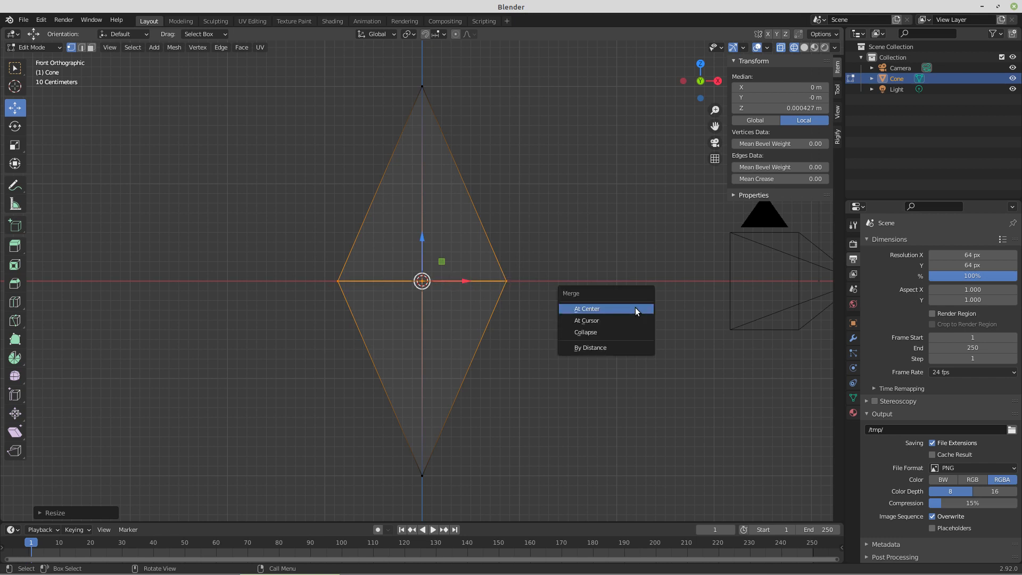
left_click(612, 347)
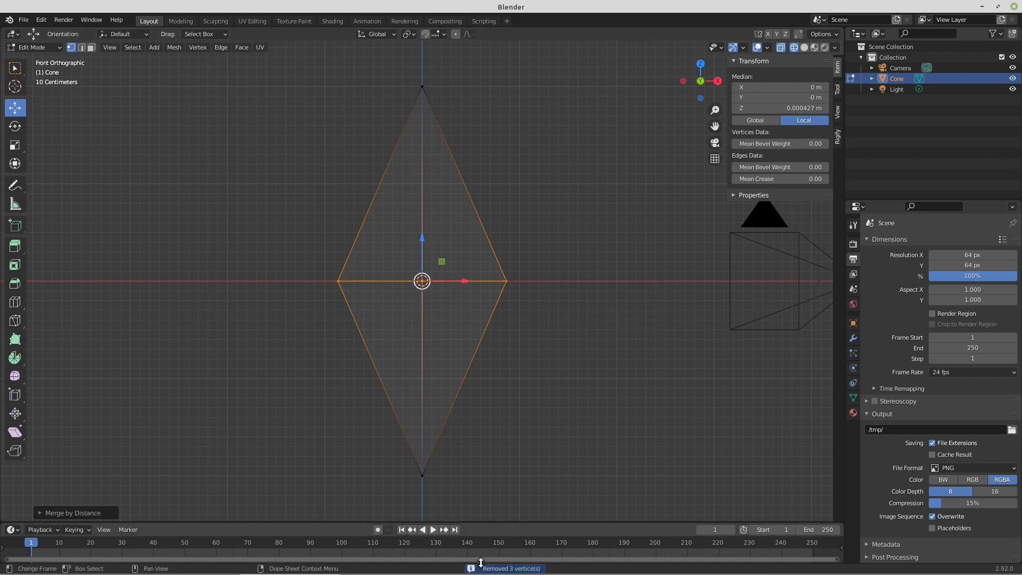
- Delete the interior triangular face between the two cone halves with Only Faces, keeping its edges
left_click(91, 47)
middle_click_drag(154, 152, 171, 189)
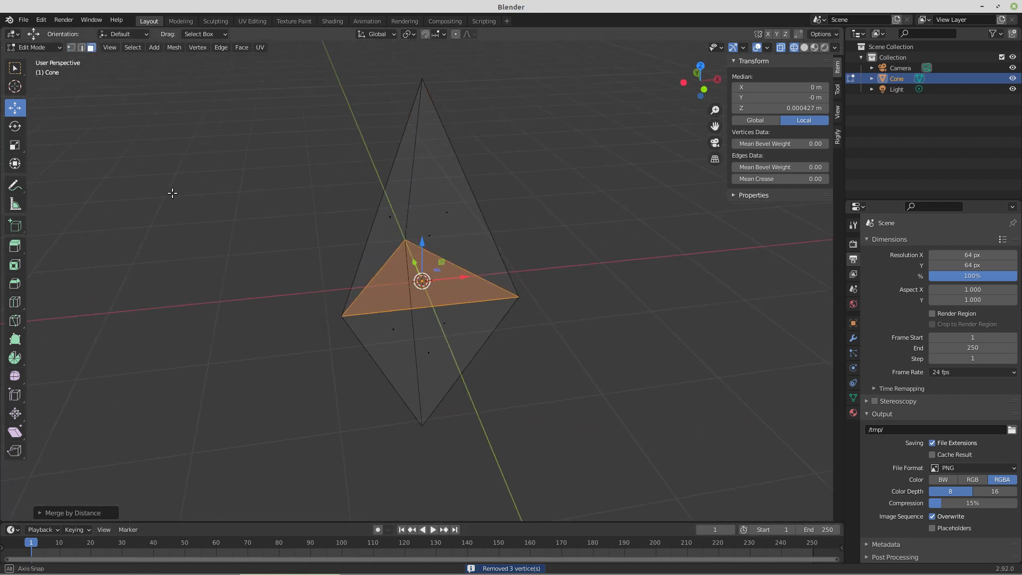
key("x")
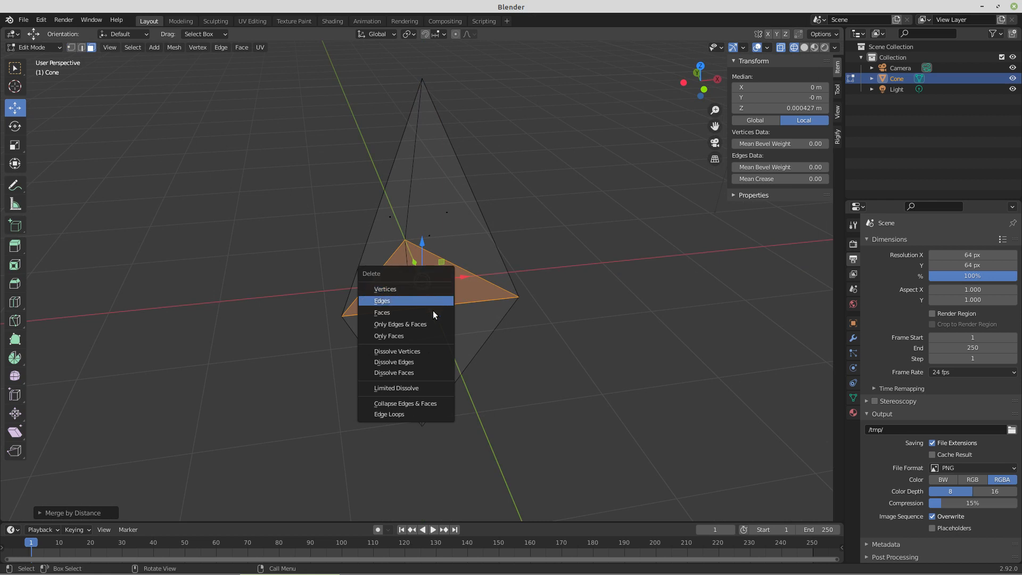
left_click(420, 337)
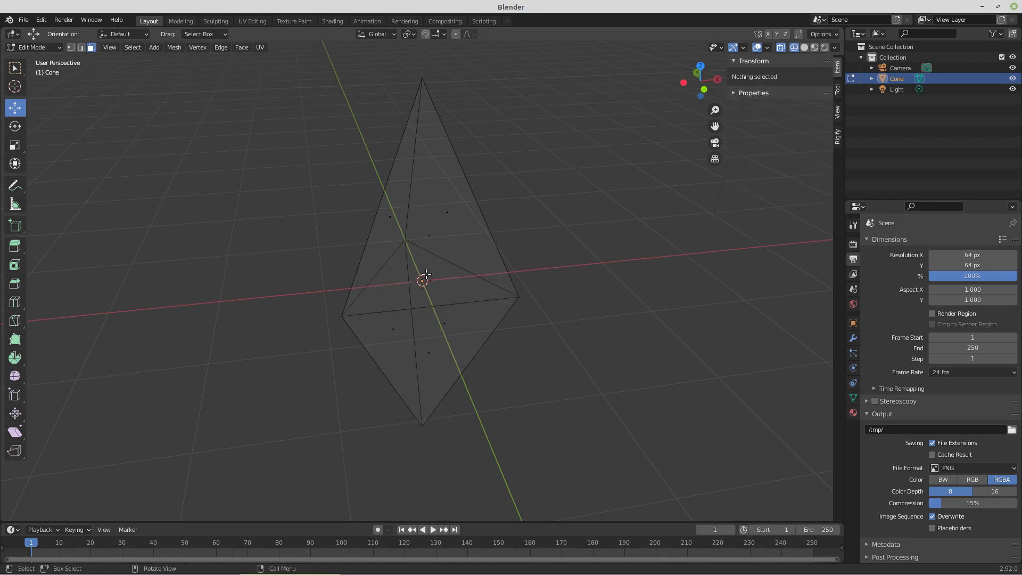
- In edge mode, circle-select the slanted edges of both crystal halves from the front view and mark them as seams
left_click(81, 47)
key("KP_1")
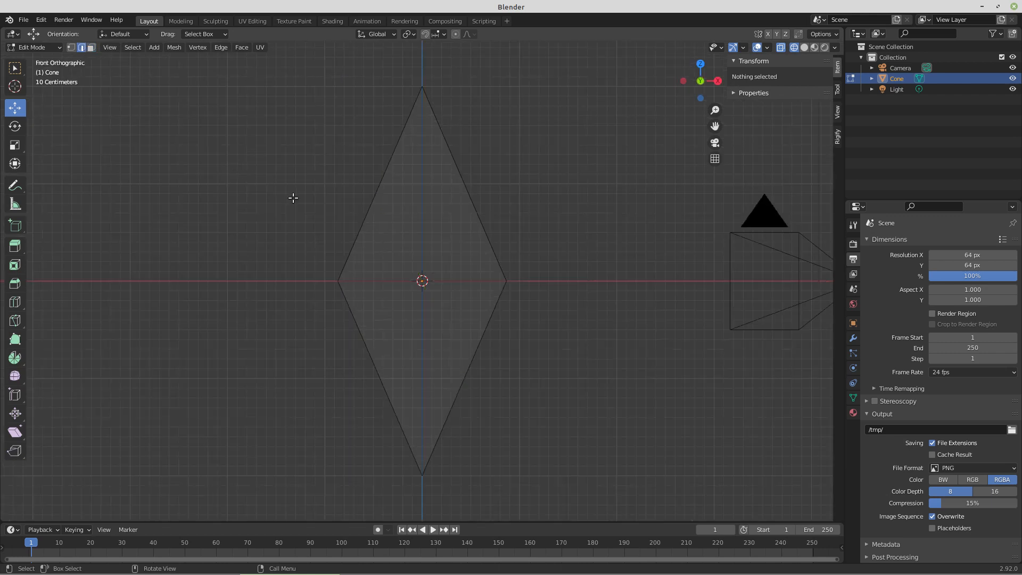
key("c")
left_click_drag(342, 190, 497, 178)
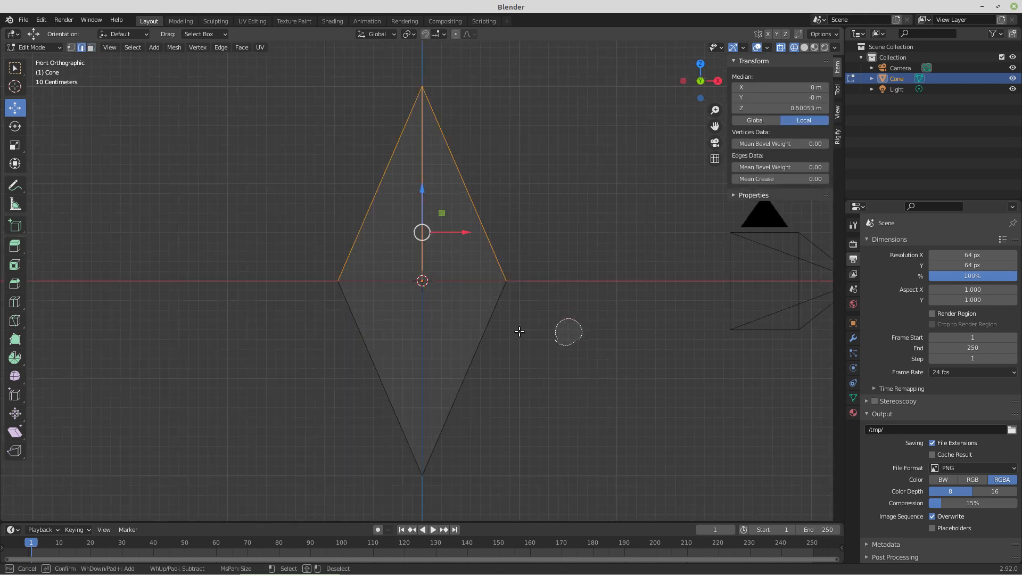
left_click_drag(520, 331, 337, 353)
key("Escape")
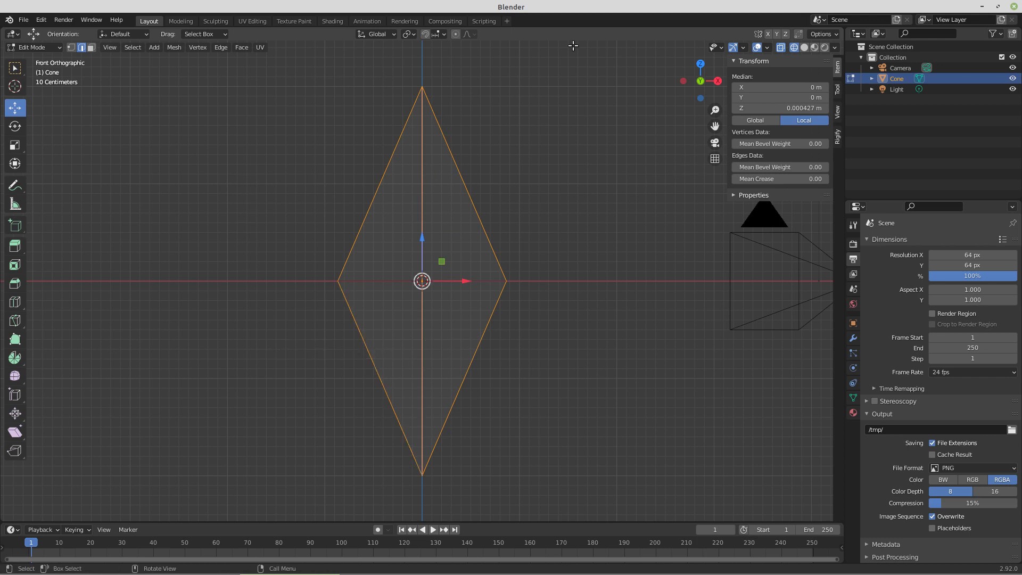
left_click(260, 48)
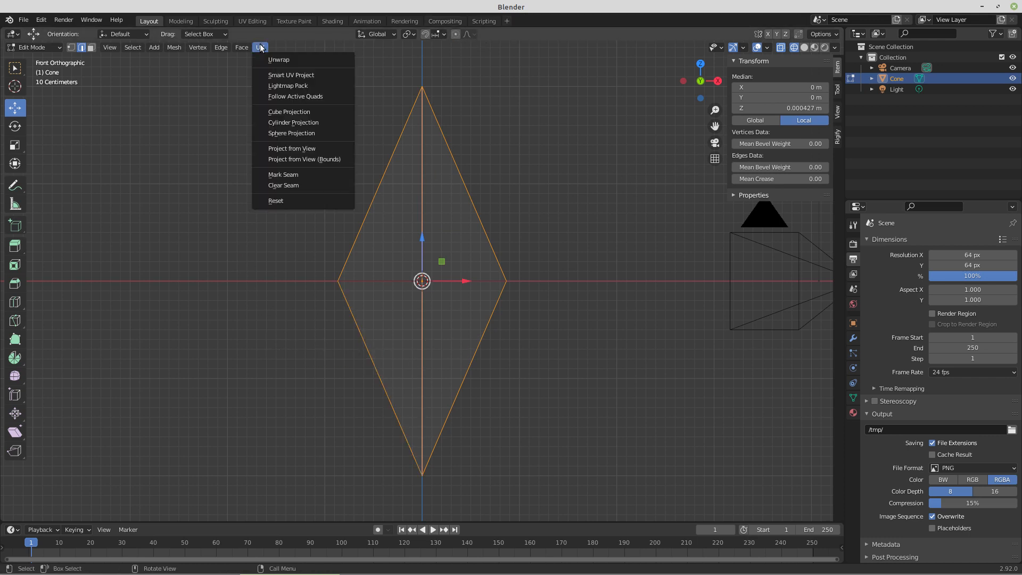
left_click(277, 174)
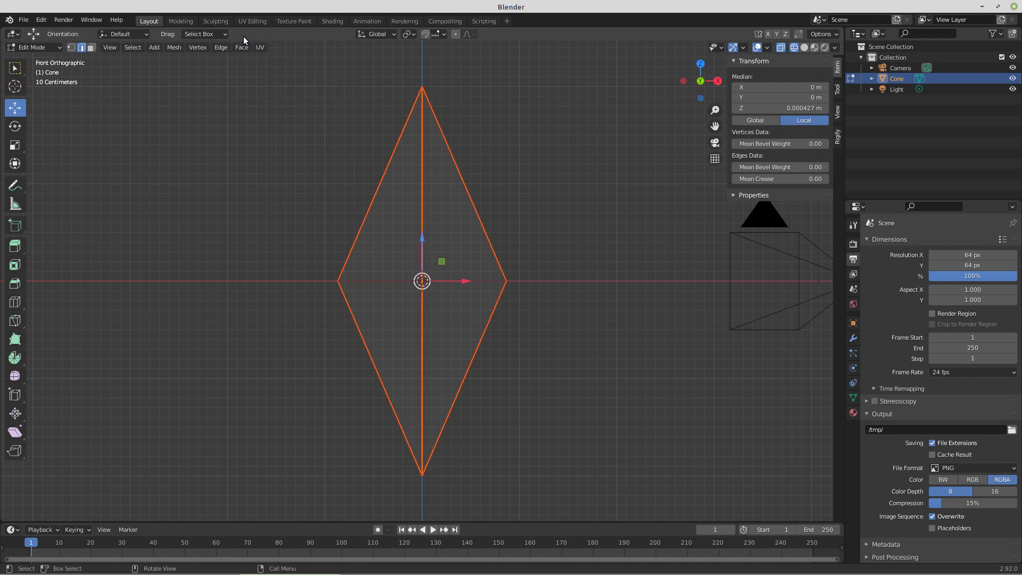
- Switch to the UV Editing workspace, select the whole crystal mesh and unwrap it along the seams
left_click(251, 21)
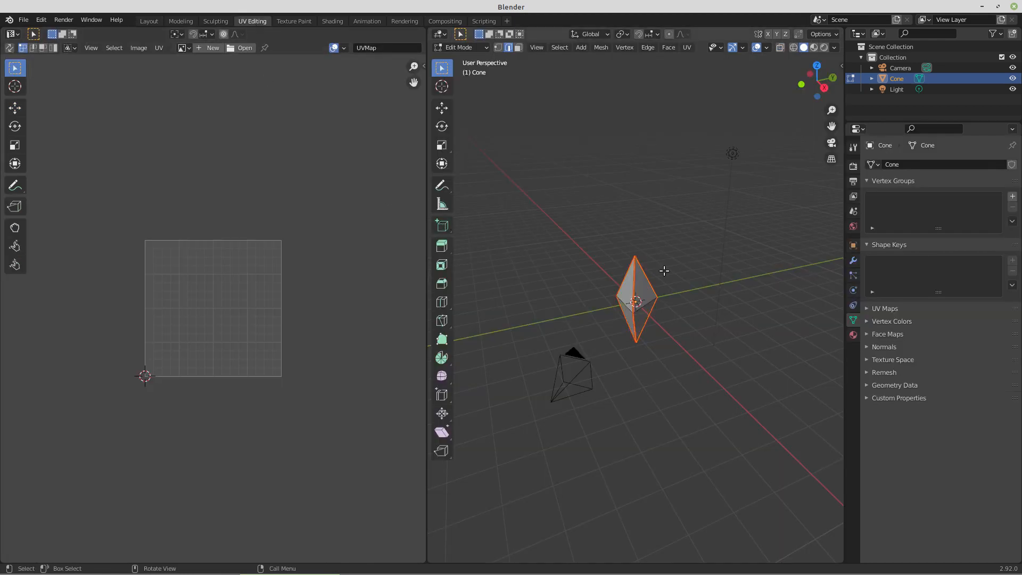
key("a")
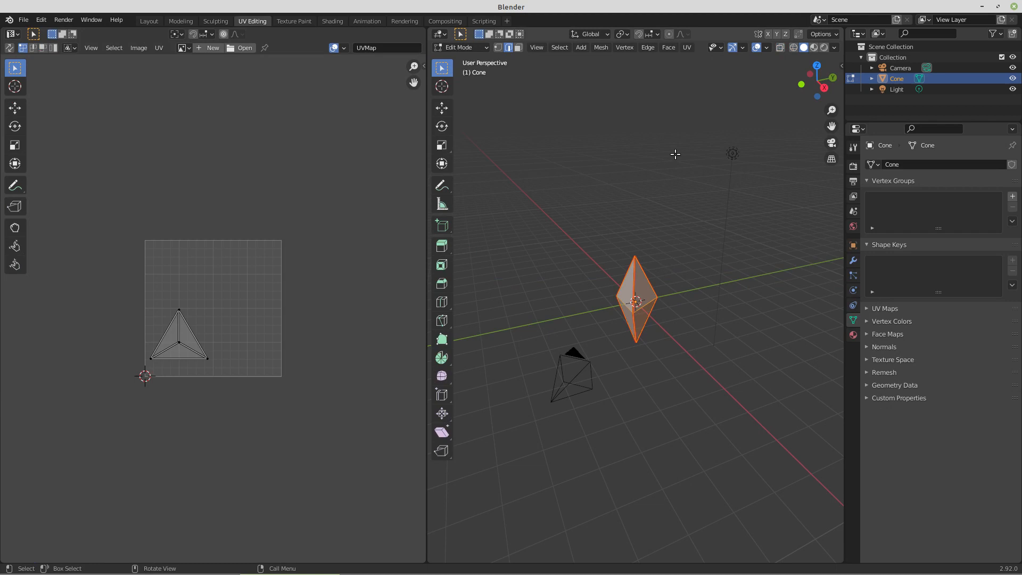
left_click(686, 47)
left_click(698, 60)
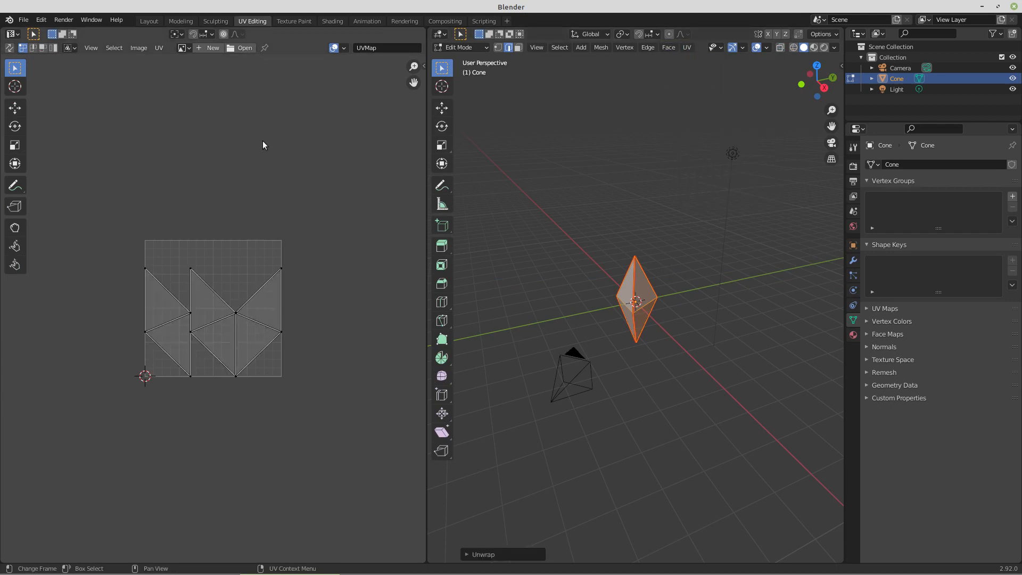
- Open colorwheel.png from the Documents folder as the UV editor image and fit it to the view
left_click(244, 48)
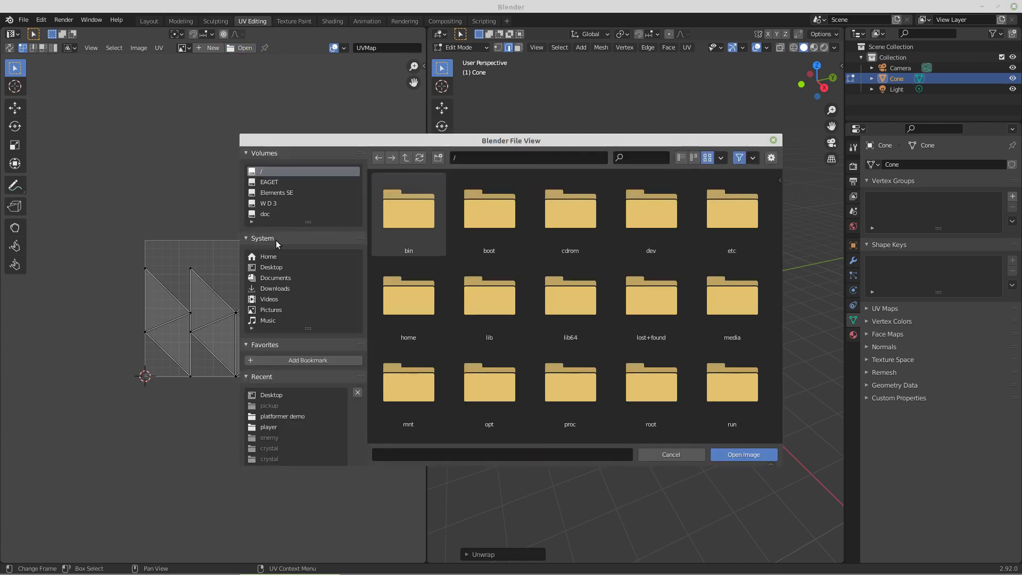
left_click(269, 267)
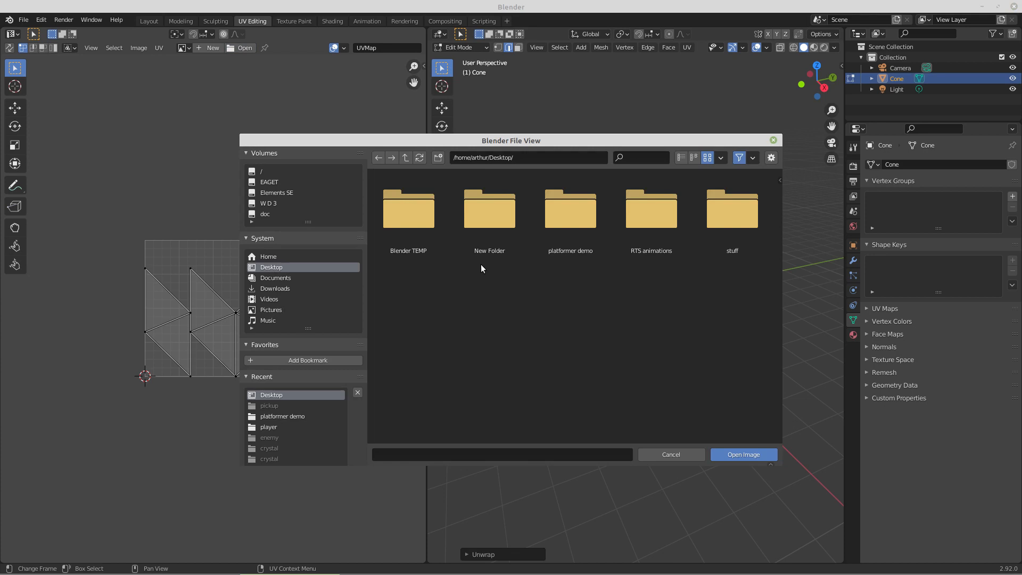
left_click(269, 278)
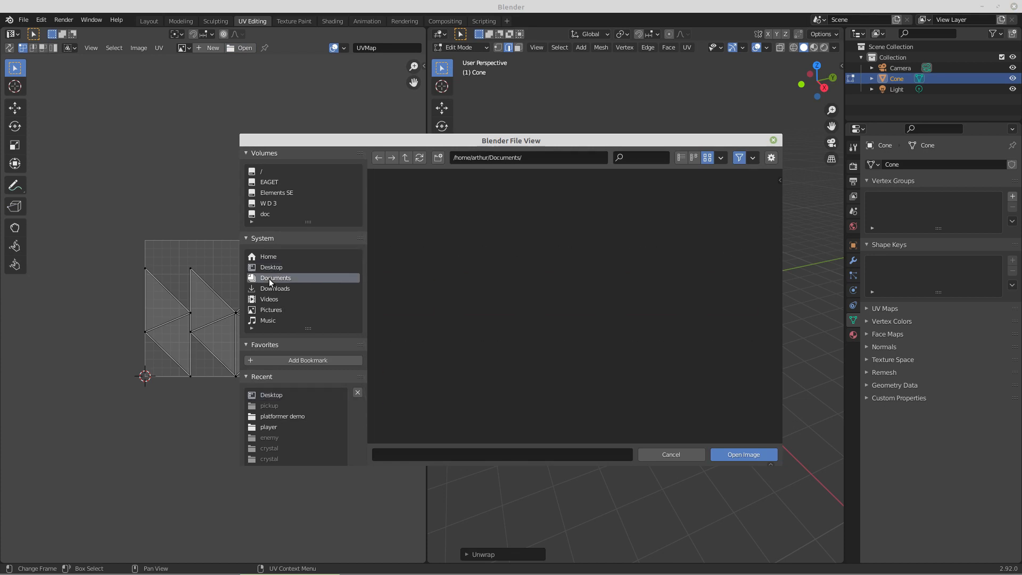
scroll(508, 316, "down", 5)
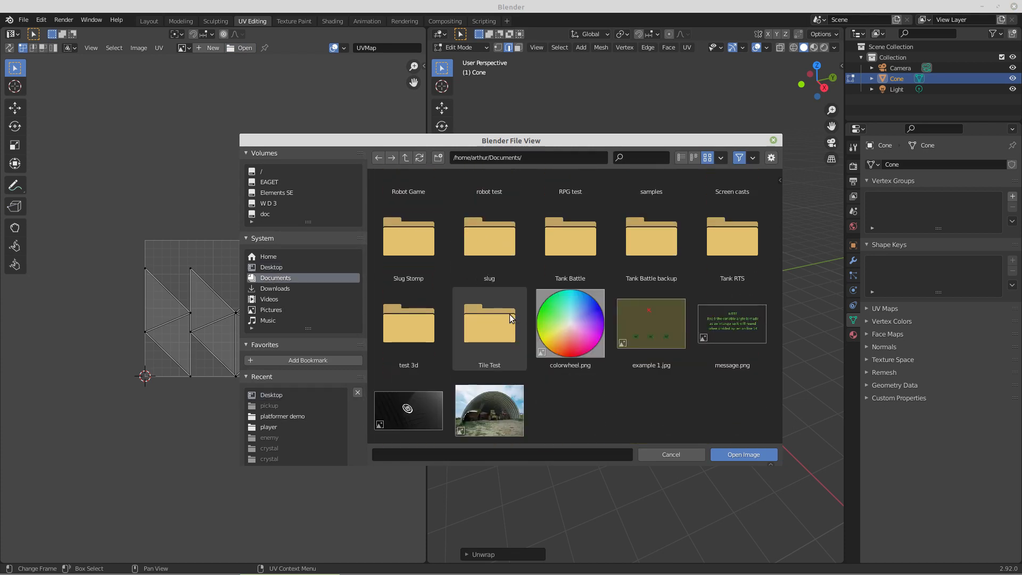
double_click(568, 328)
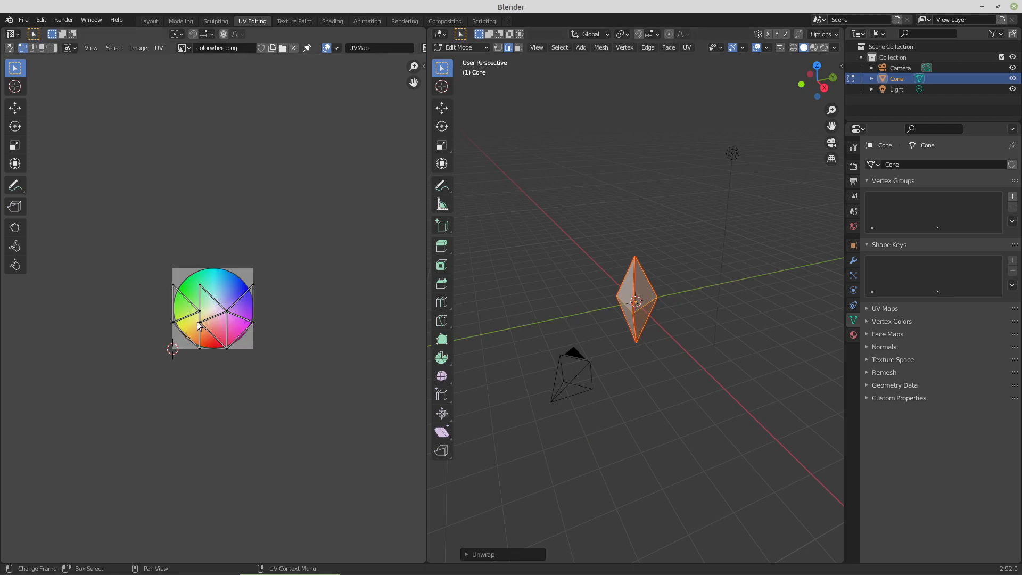
key("Home")
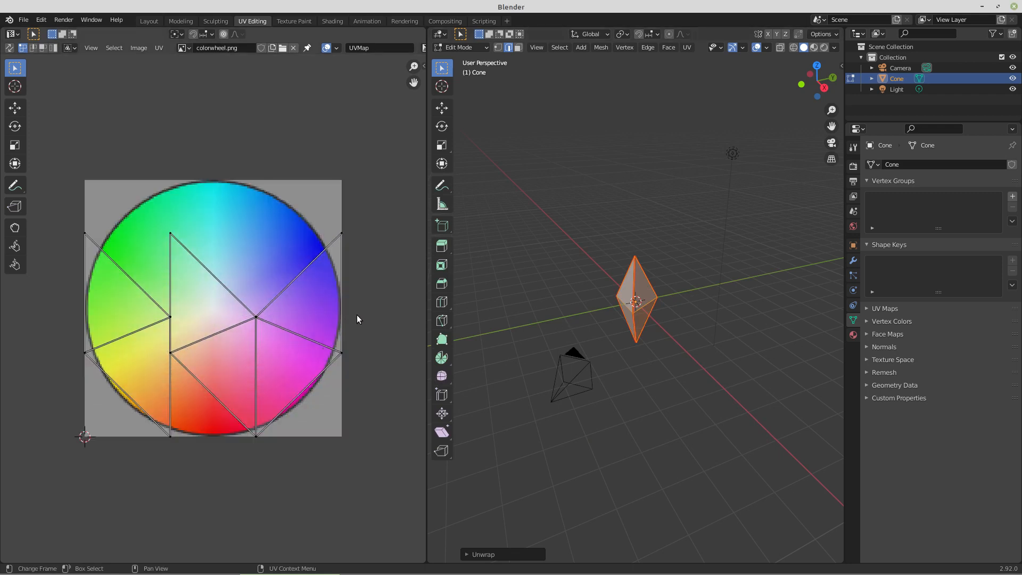
- Merge the UV island over the purple area at its center and move it to the blue edge of the color wheel
left_click(341, 355)
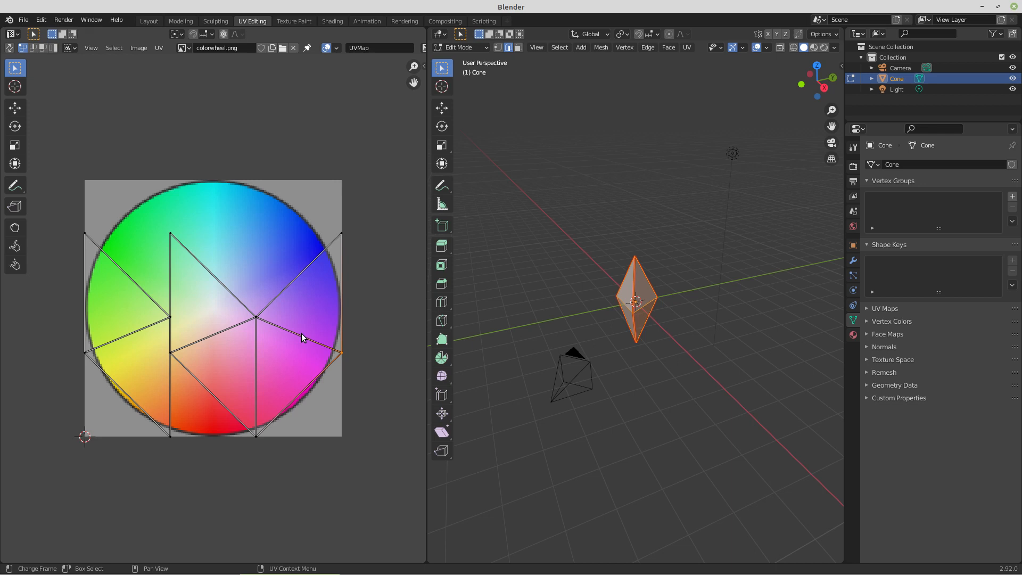
key("l")
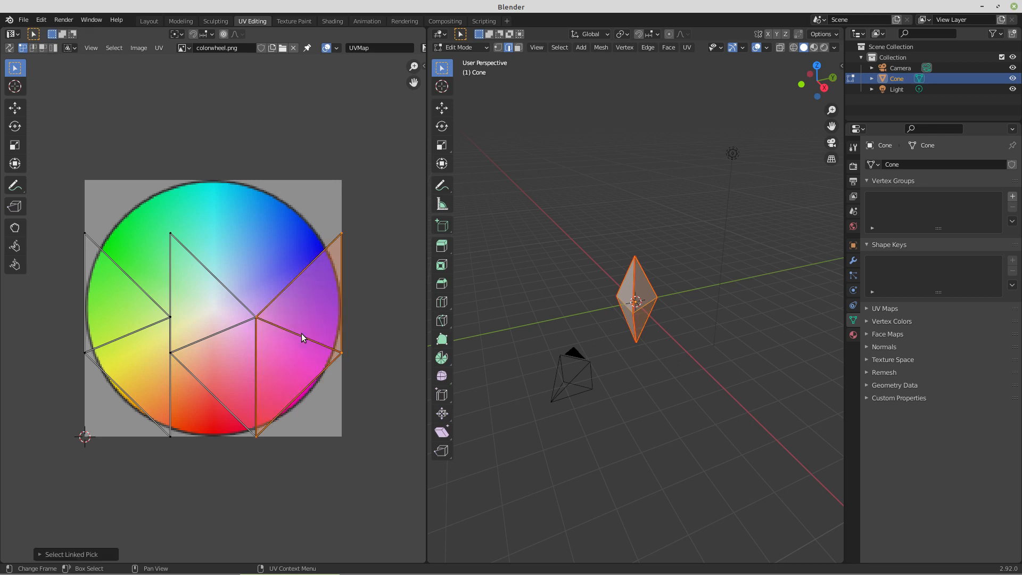
key("m")
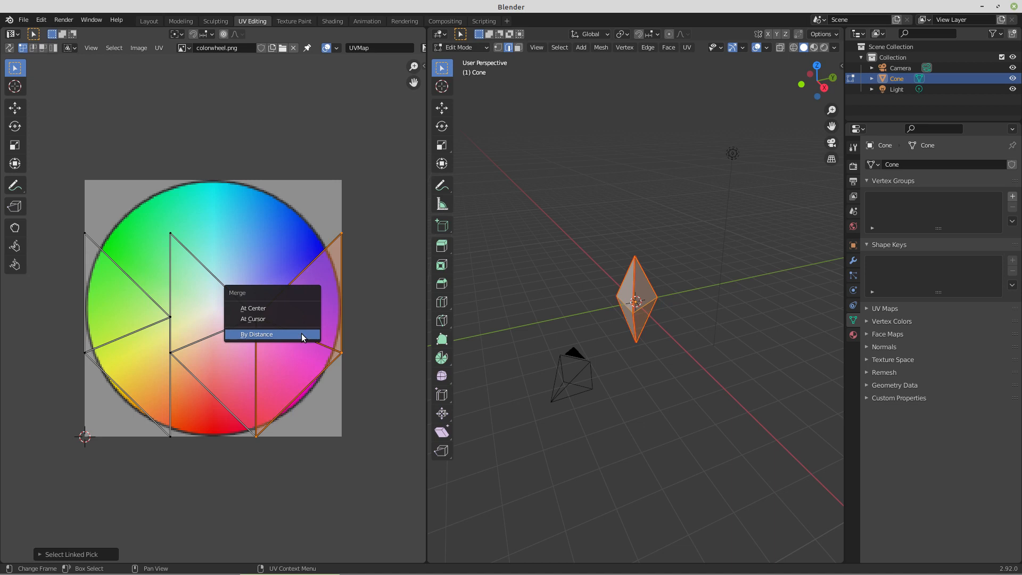
left_click(295, 307)
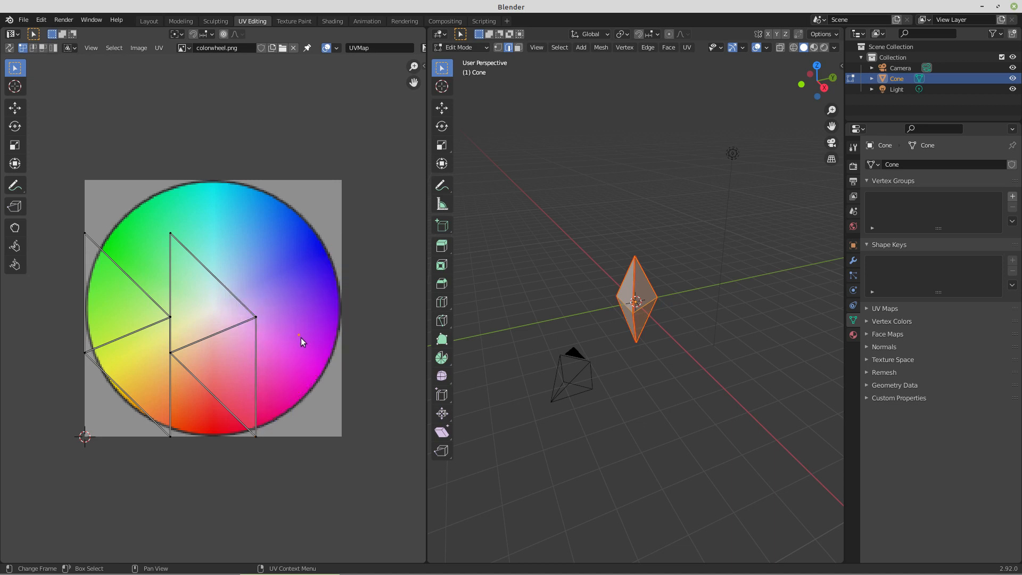
key("g")
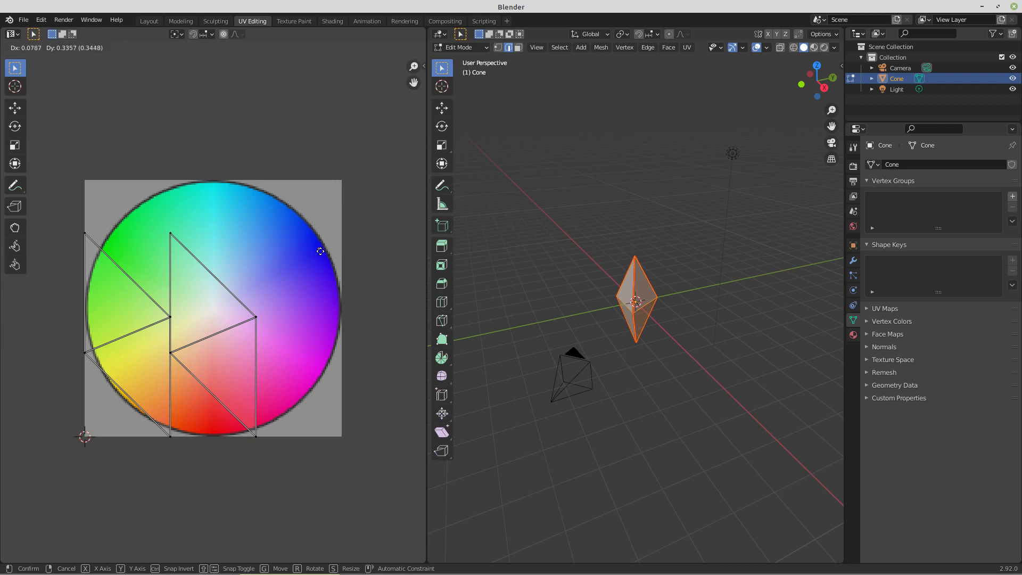
left_click(320, 250)
- Merge the middle UV island at its center and move it to the red edge of the color wheel
left_click(253, 317)
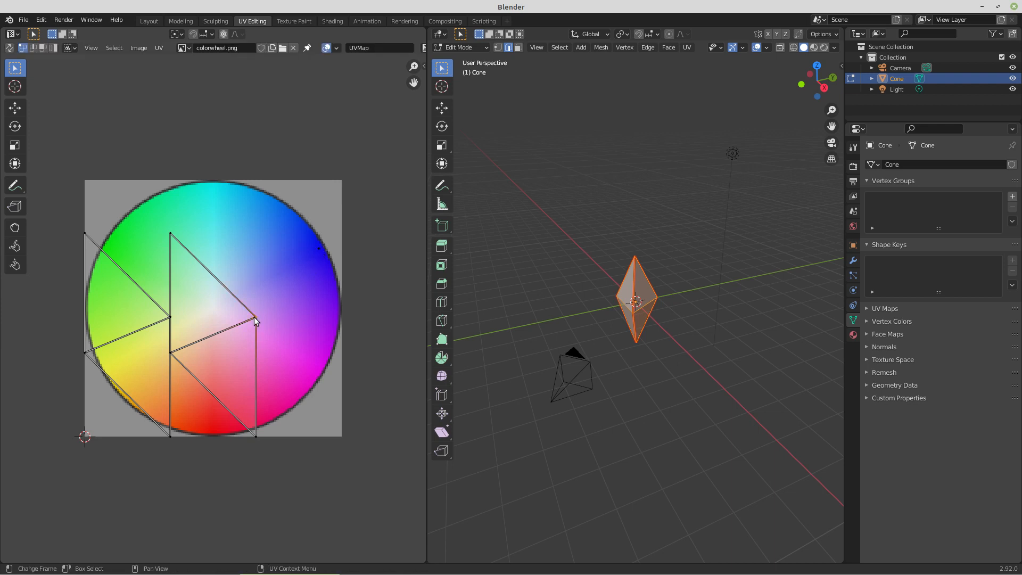
key("l")
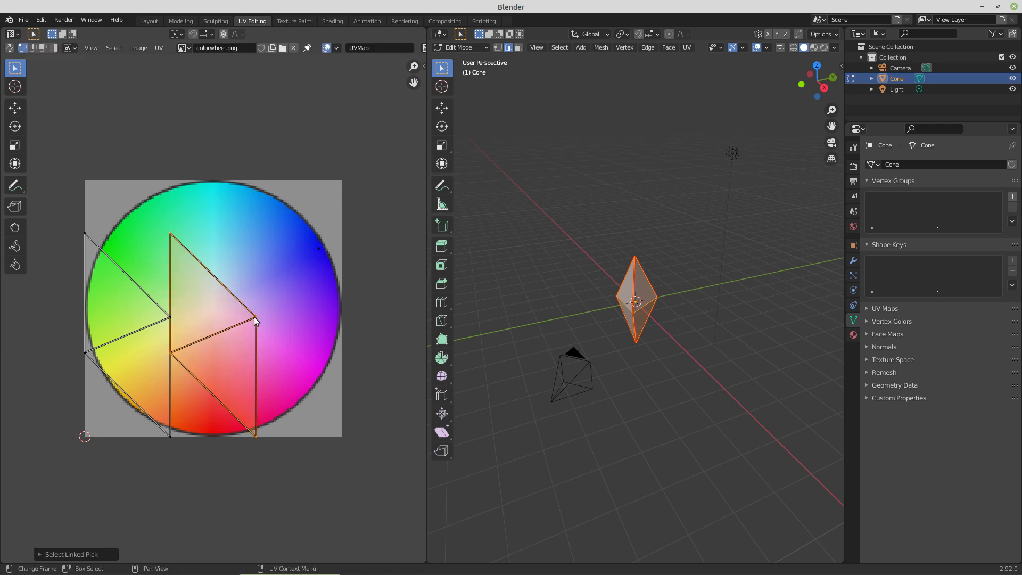
key("m")
left_click(254, 317)
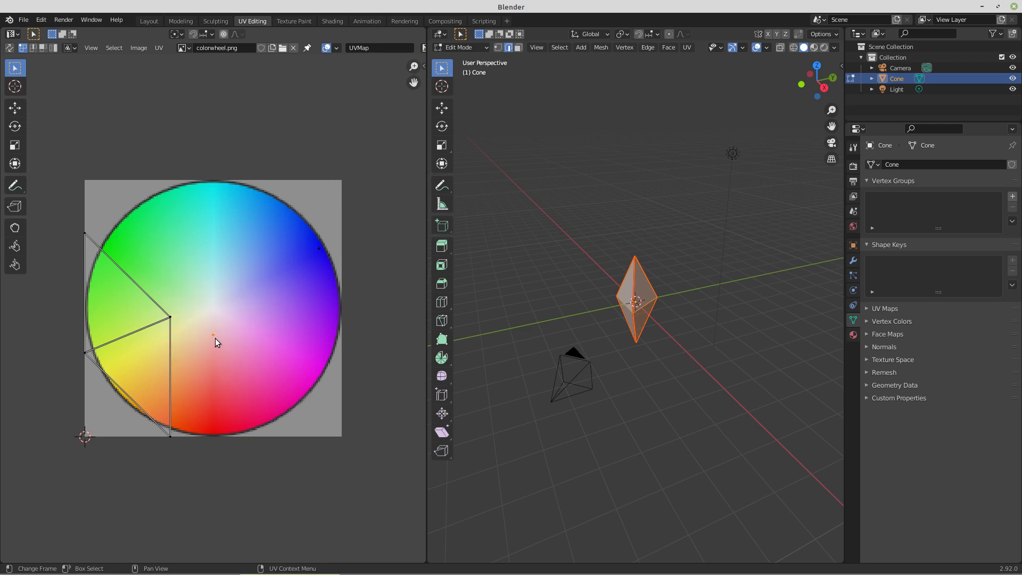
key("g")
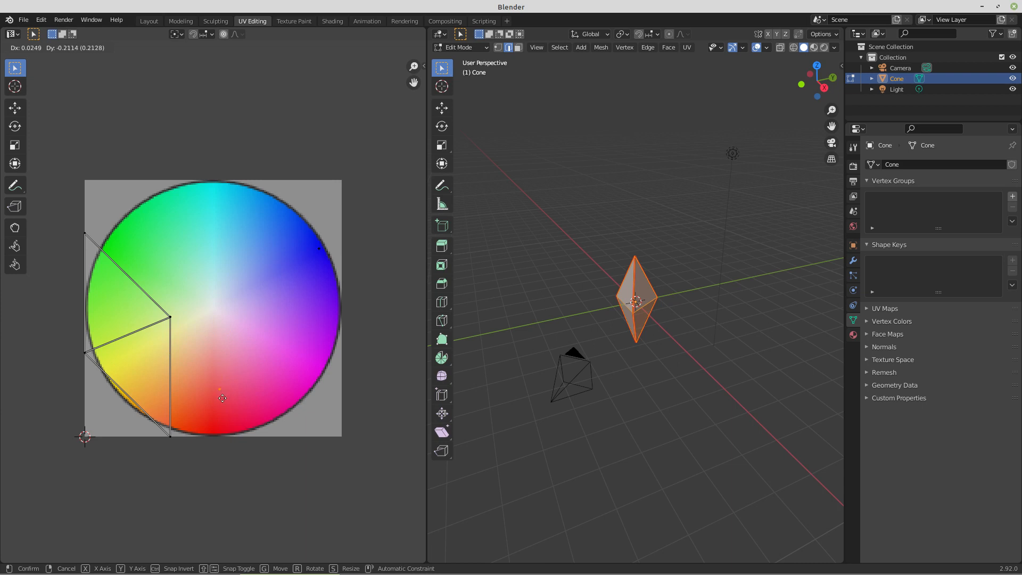
left_click(213, 434)
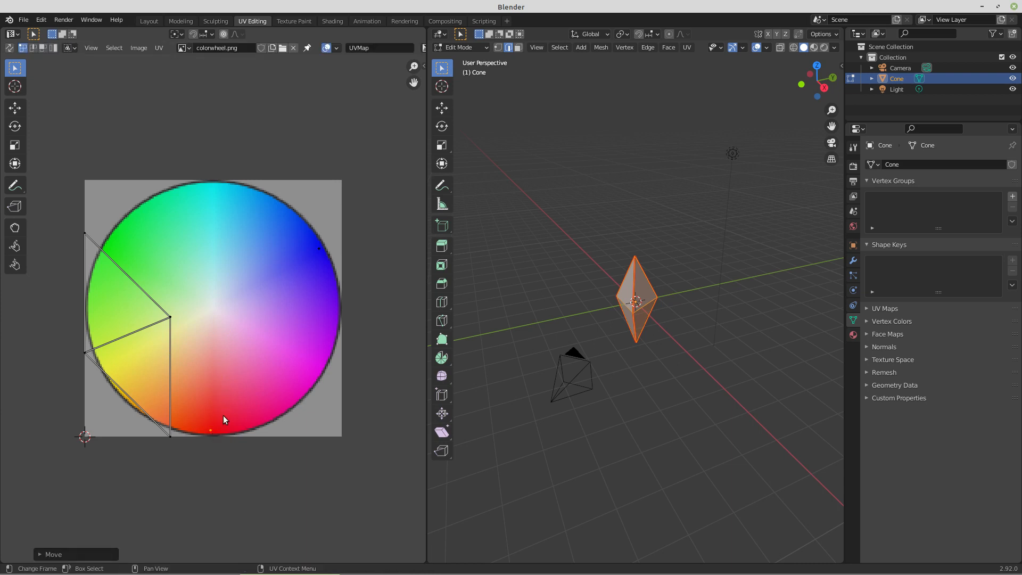
- Merge the UV island over the yellow-green area at its center and move it to the green edge of the color wheel
left_click(171, 318)
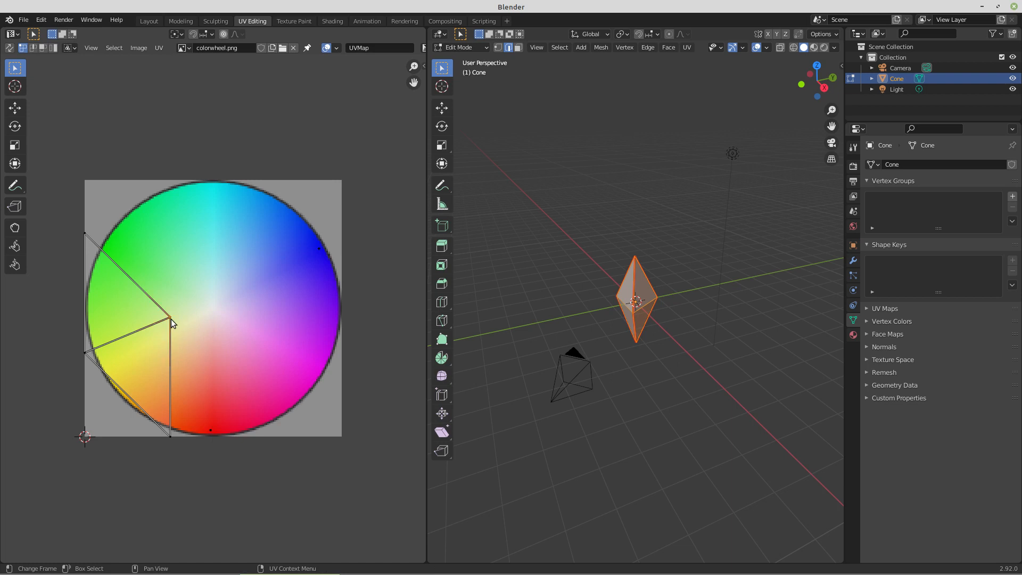
key("l")
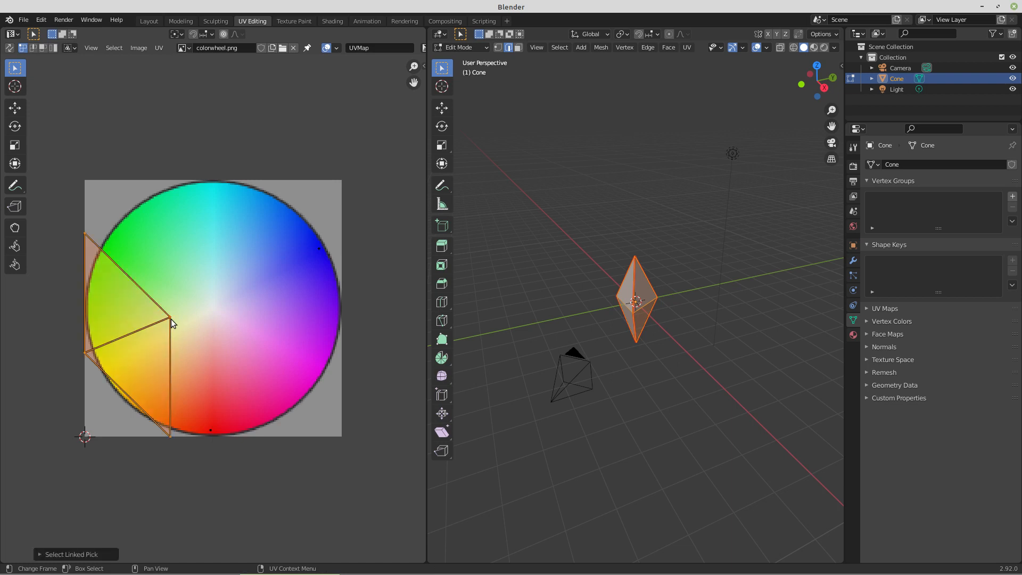
key("m")
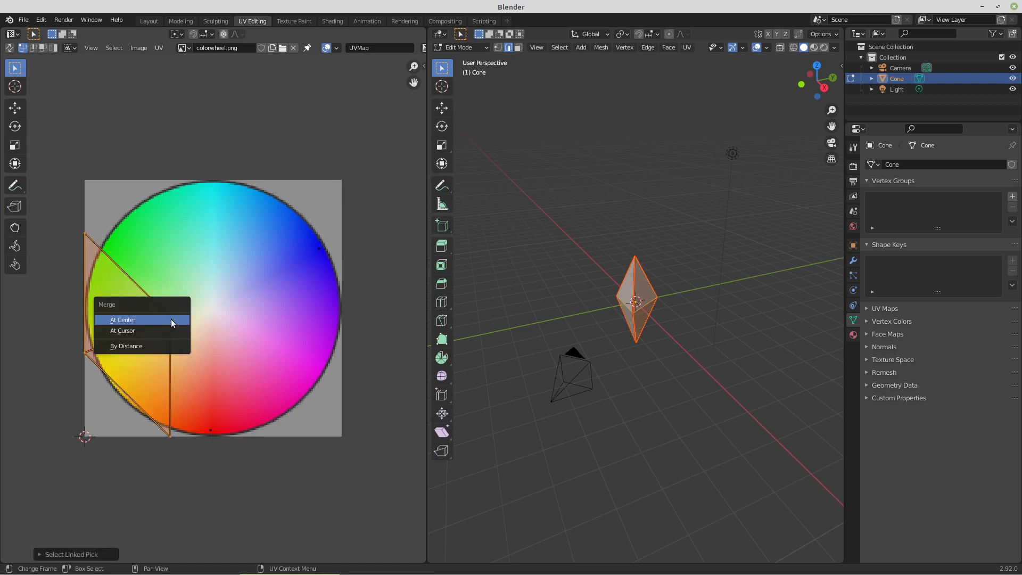
left_click(171, 319)
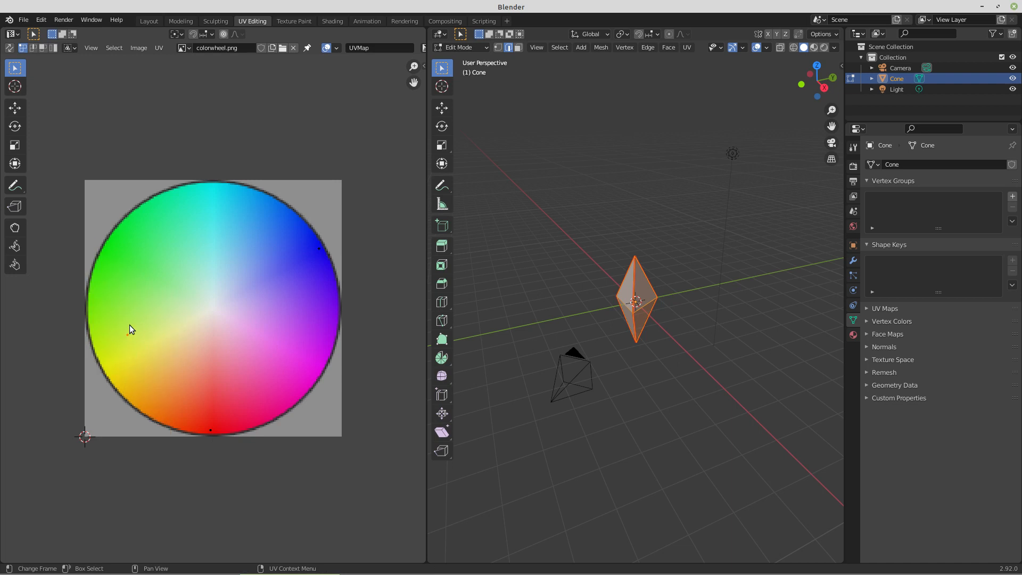
key("g")
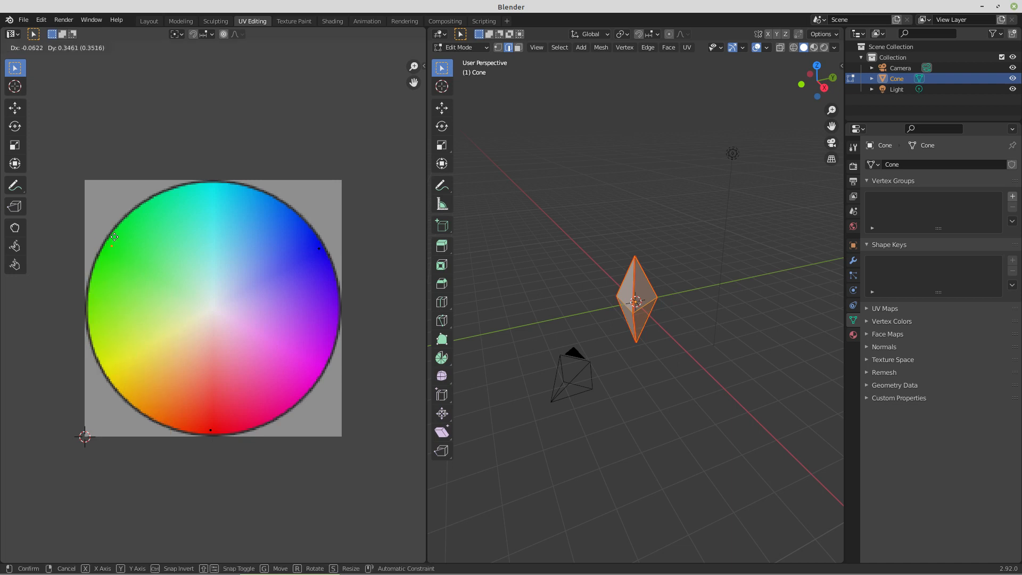
left_click(113, 235)
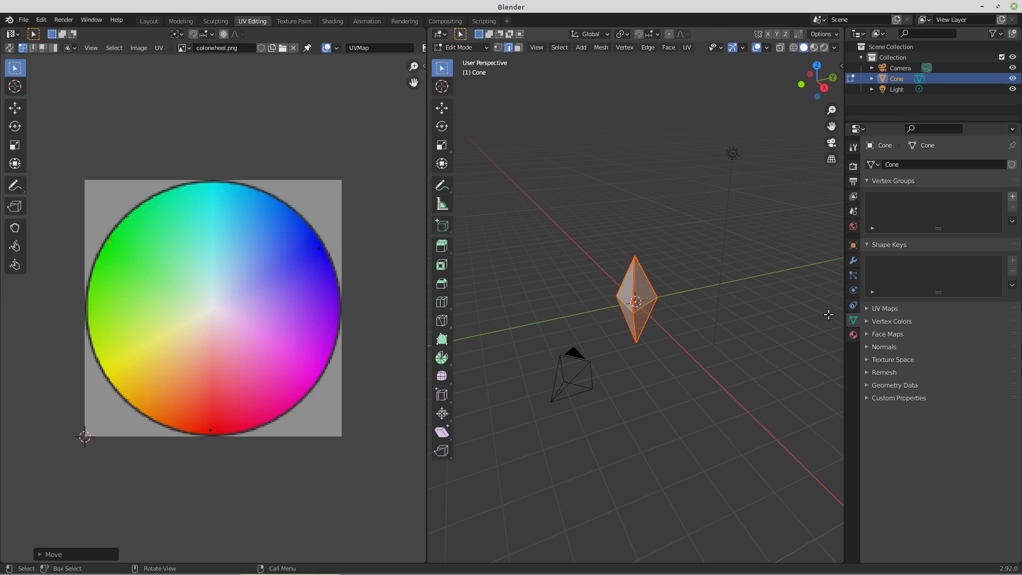
- Create a new material for the crystal with an Image Texture using colorwheel.png as its Base Color
left_click(853, 334)
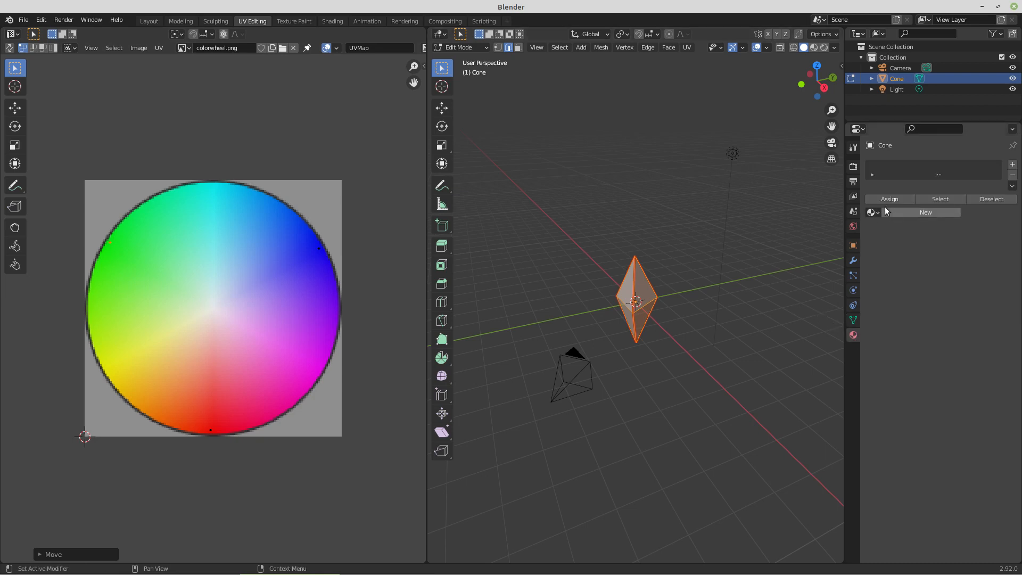
left_click(916, 213)
left_click(929, 303)
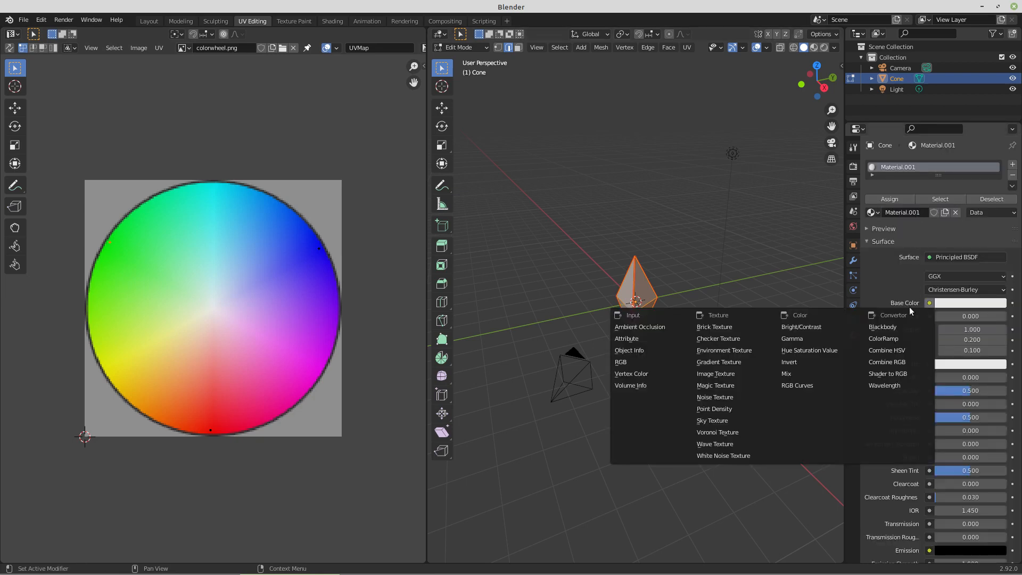
left_click(714, 375)
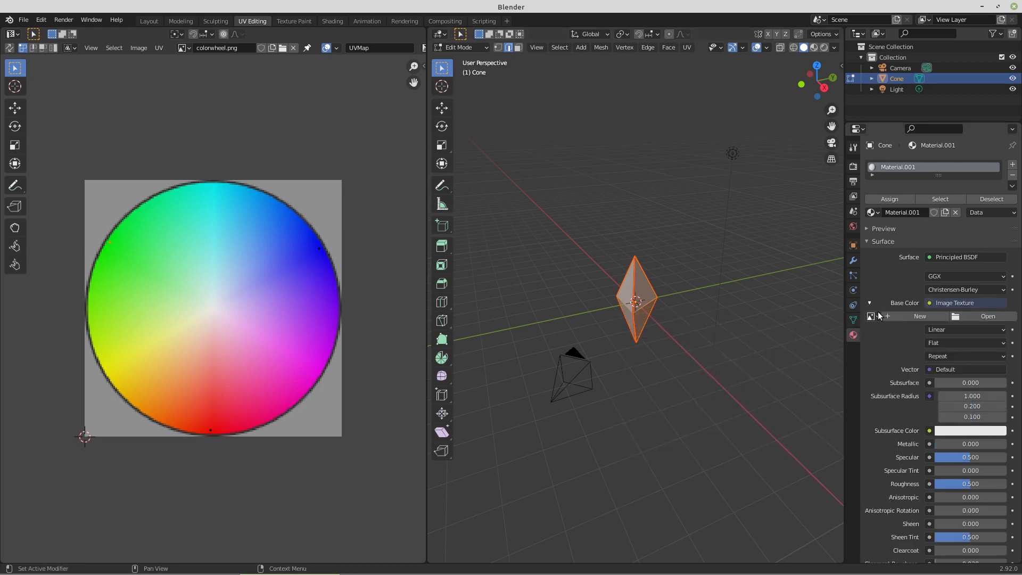
left_click(878, 316)
left_click(893, 339)
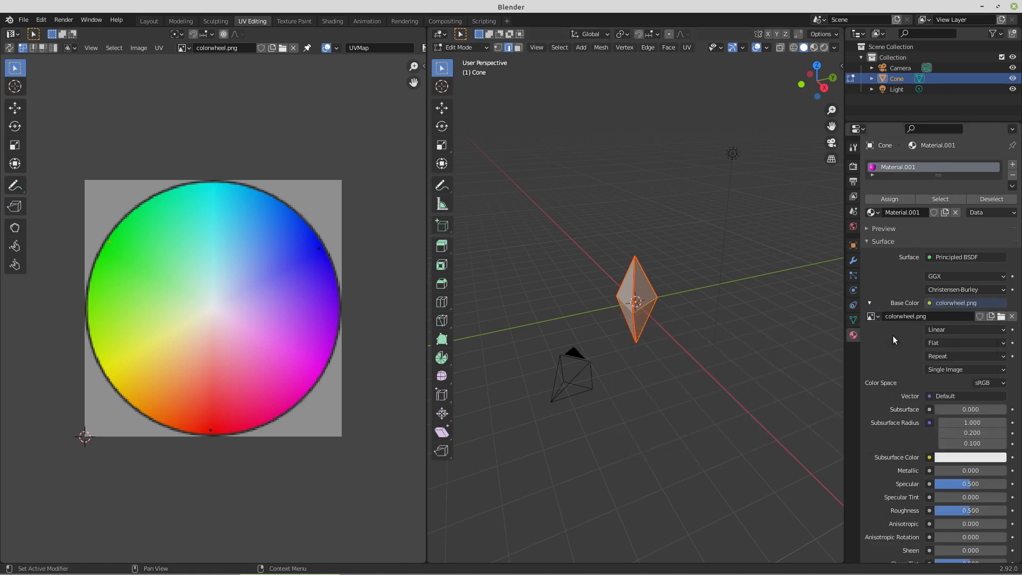
- Display the crystal in Material Preview shading and examine the colors on its sides
left_click(813, 47)
scroll(701, 317, "up", 4)
middle_click_drag(700, 317, 447, 298)
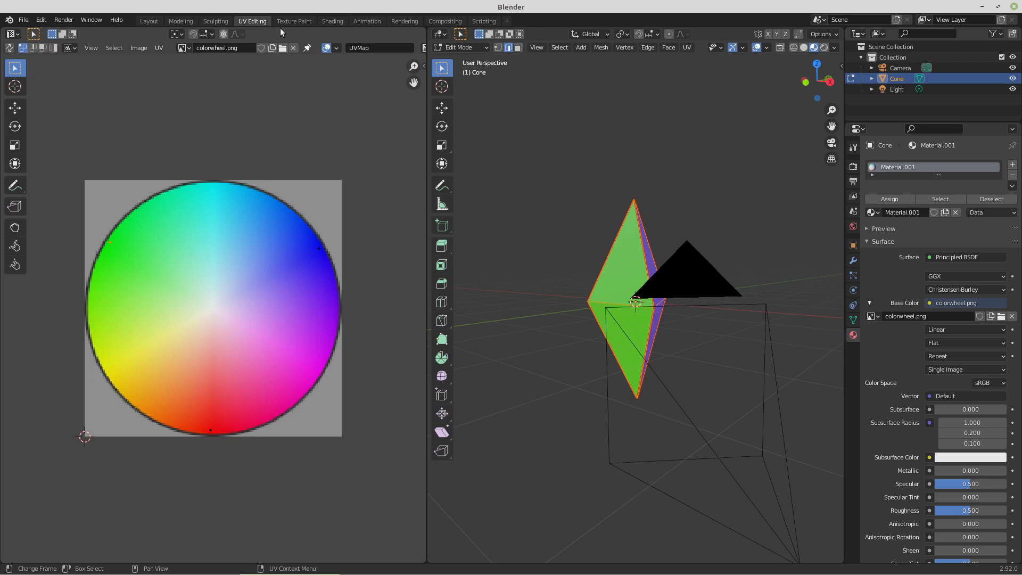
- Connect the colorwheel.png texture's Color output to the Emission input of the crystal's Principled BSDF, keeping its Base Color link
left_click(331, 21)
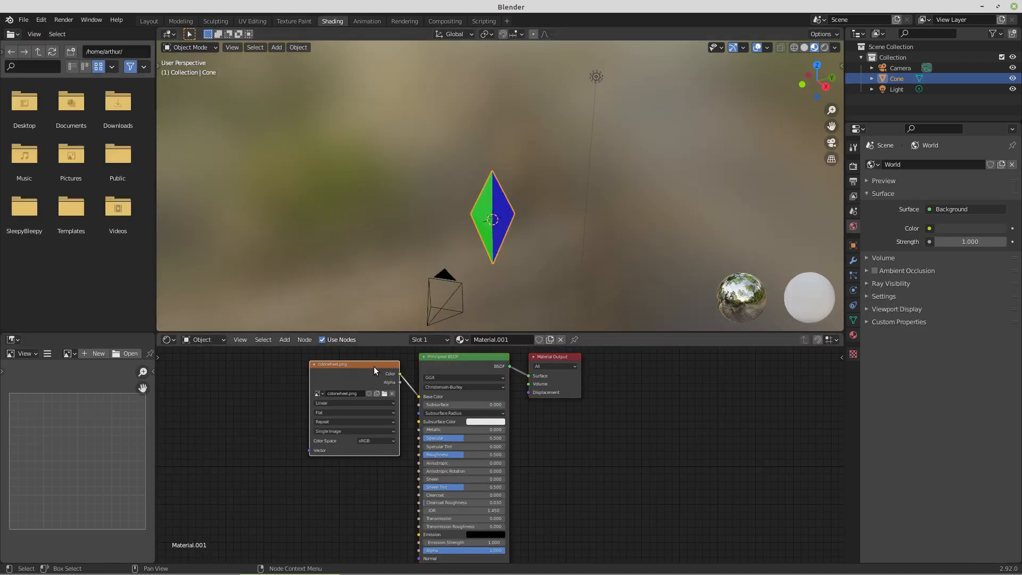
left_click_drag(374, 366, 268, 371)
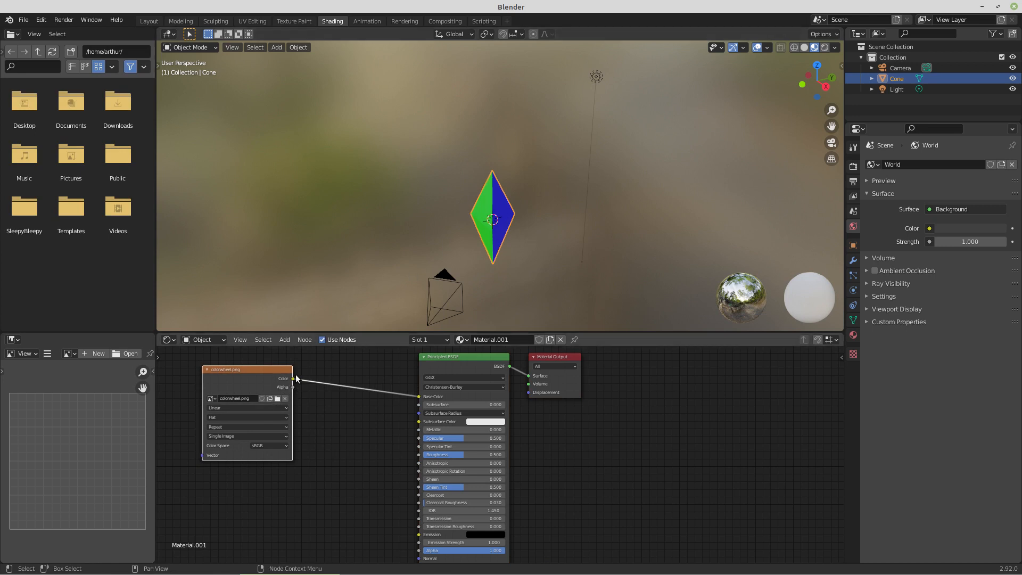
left_click_drag(292, 377, 419, 534)
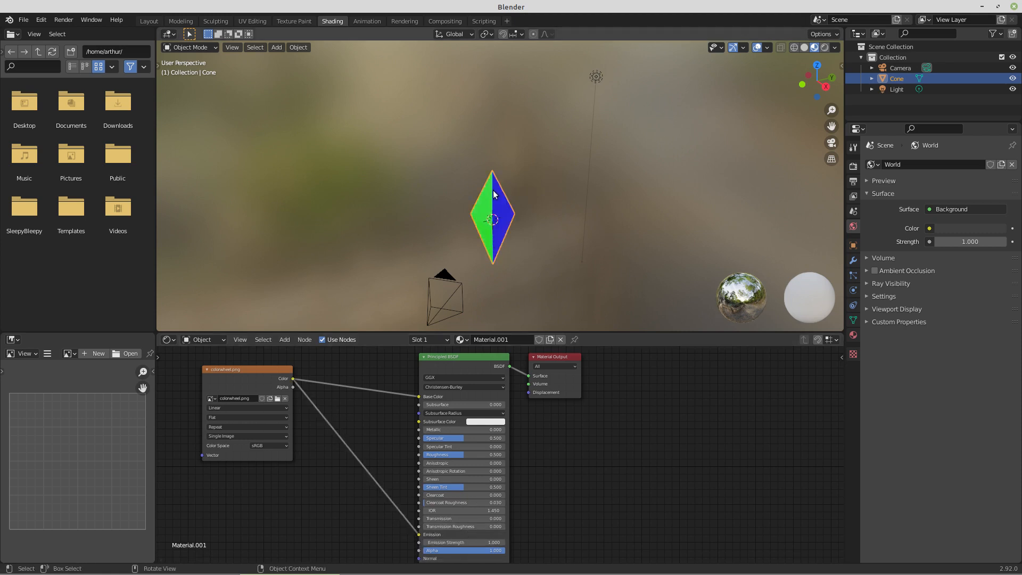
- Return to the Layout workspace, look through the camera and insert a rotation keyframe for the crystal at frame 1
left_click_drag(148, 26, 149, 18)
left_click(149, 17)
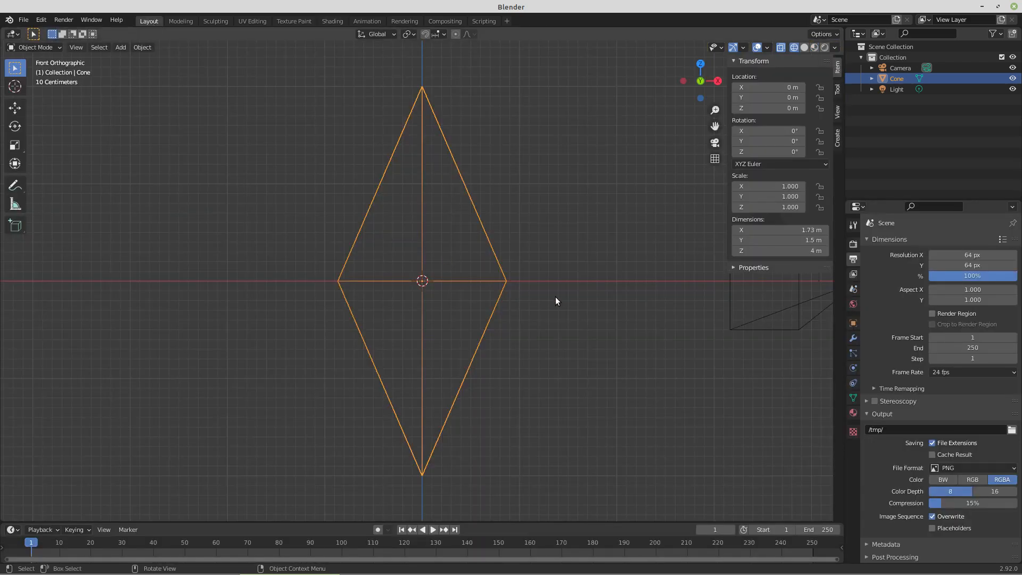
key("KP_0")
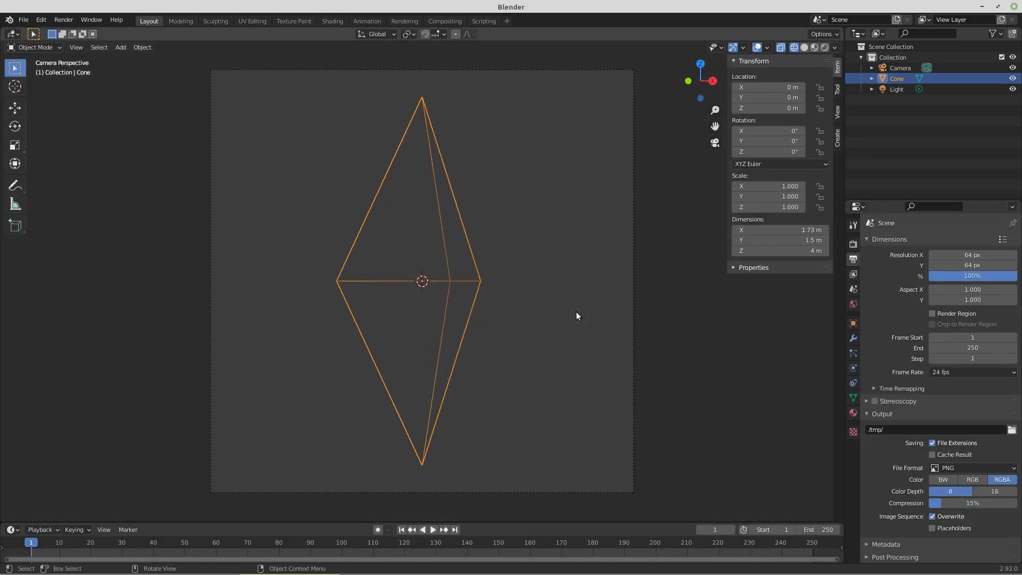
scroll(548, 367, "down", 2)
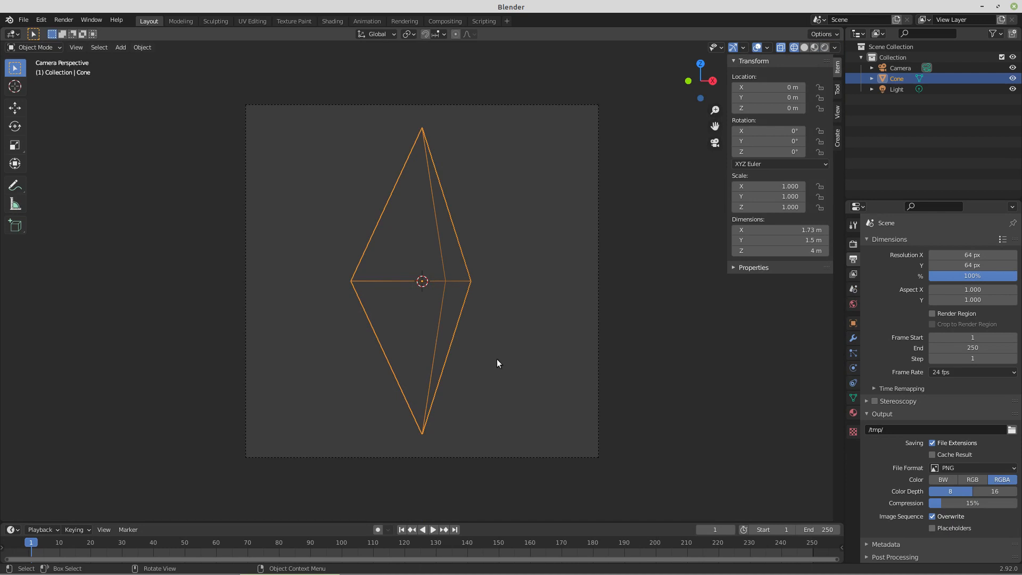
key("i")
left_click(493, 372)
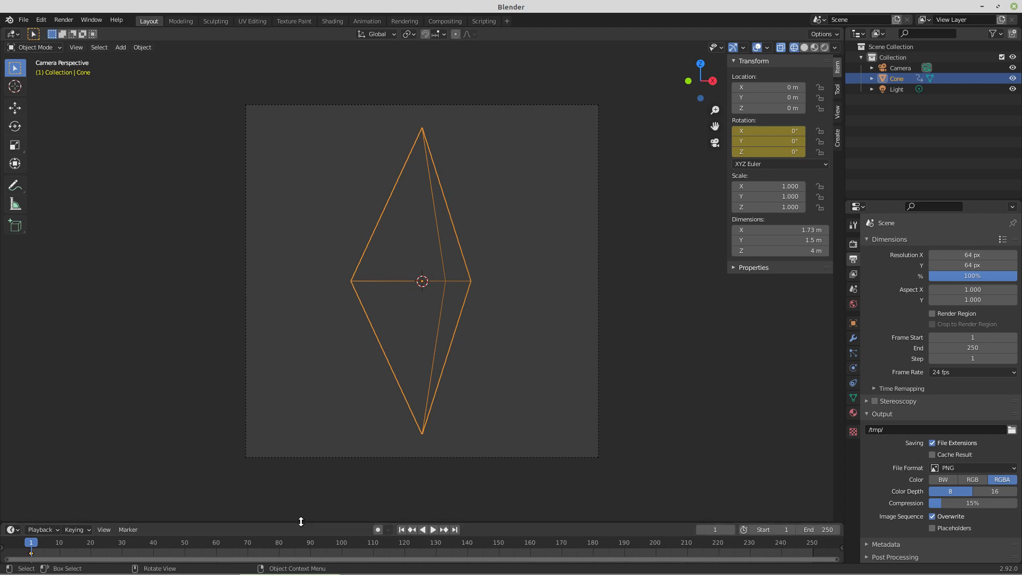
- At frame 19, rotate the crystal 360° around the global Z axis and insert a rotation keyframe
left_click_drag(300, 522, 300, 463)
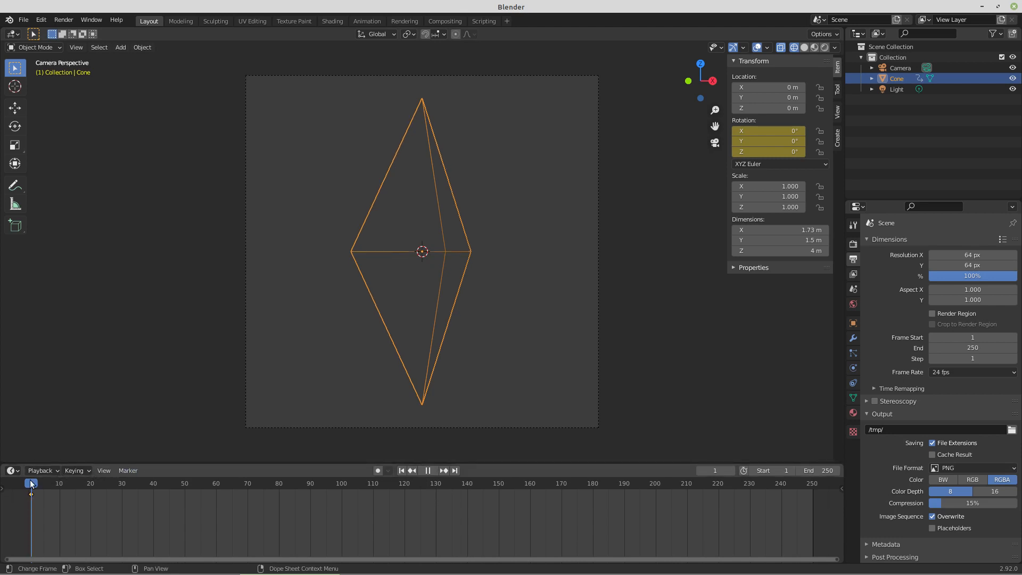
left_click_drag(31, 483, 88, 485)
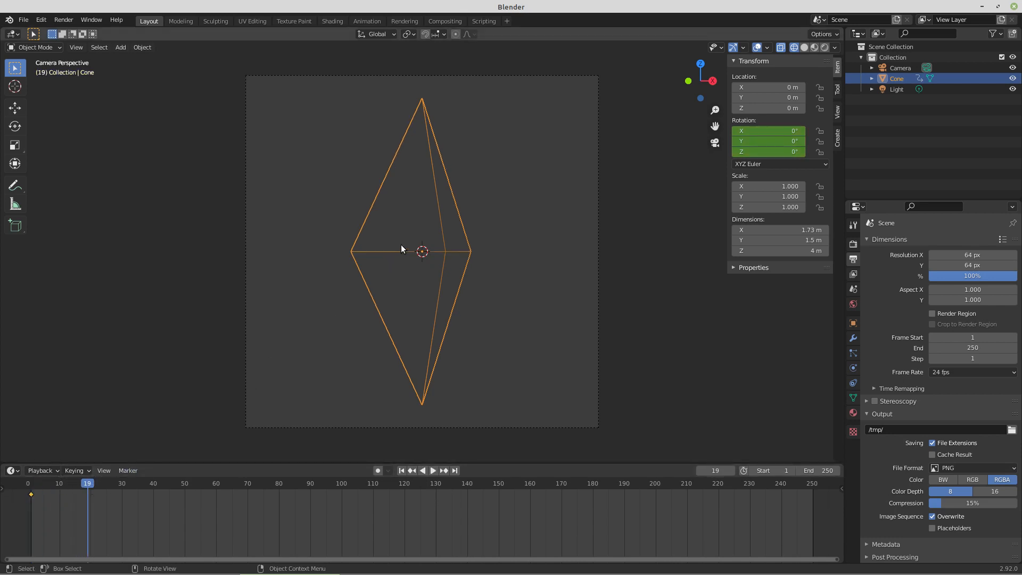
type("rz")
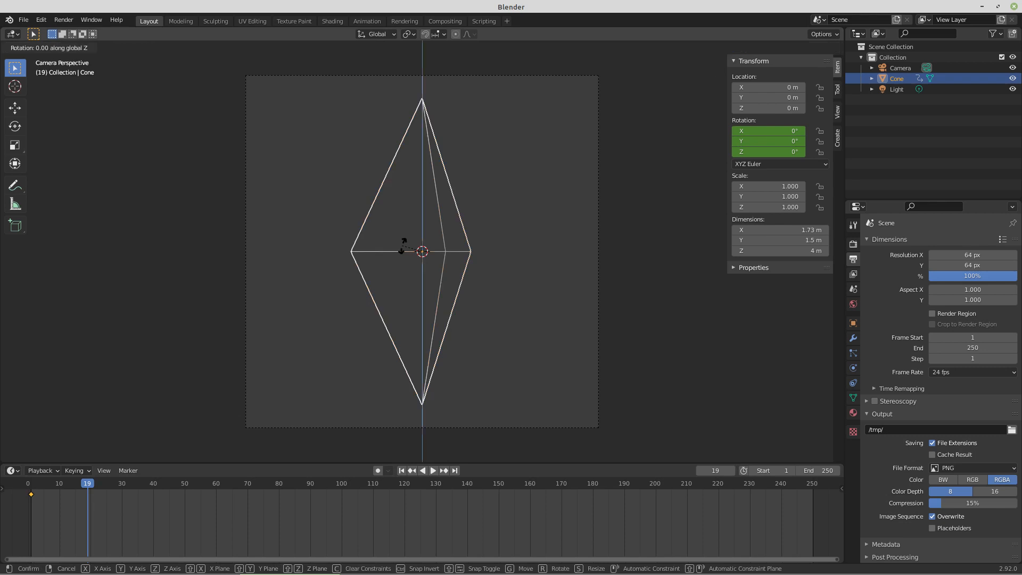
type("360")
key("Return")
key("i")
left_click(402, 246)
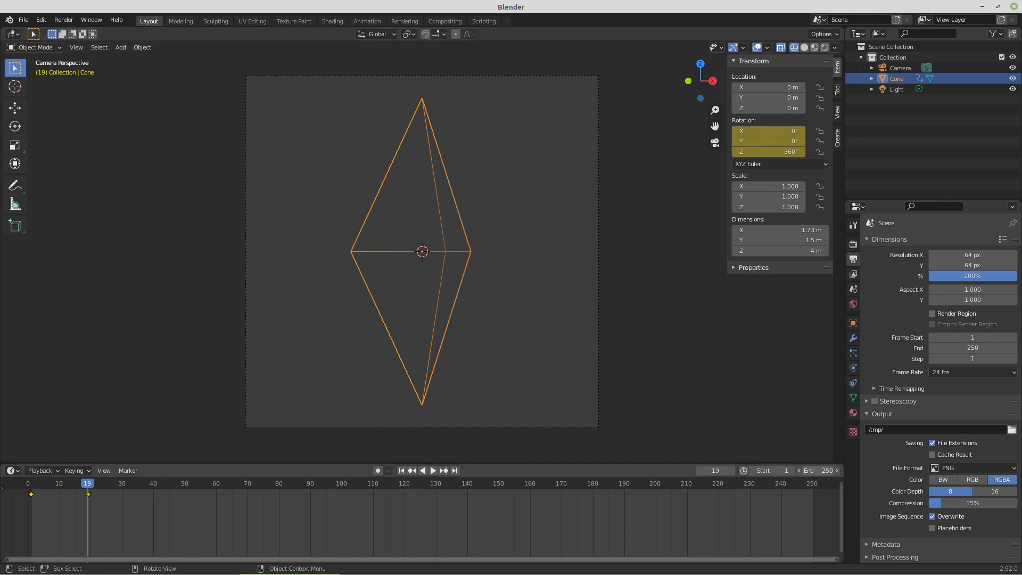
- Set the animation's end frame to 18 and play the crystal's rotation
left_click(822, 471)
type("18")
key("Return")
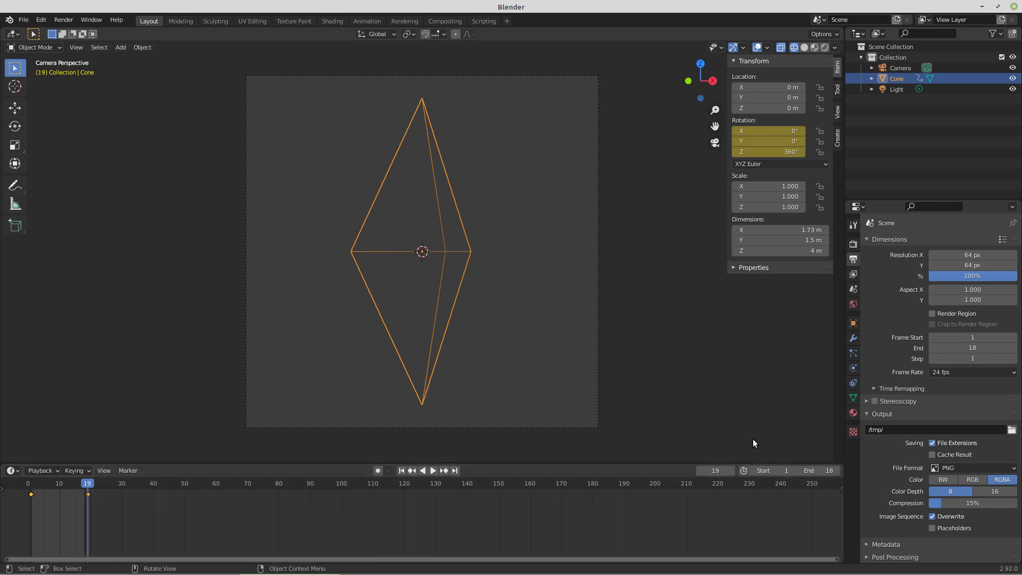
left_click(433, 471)
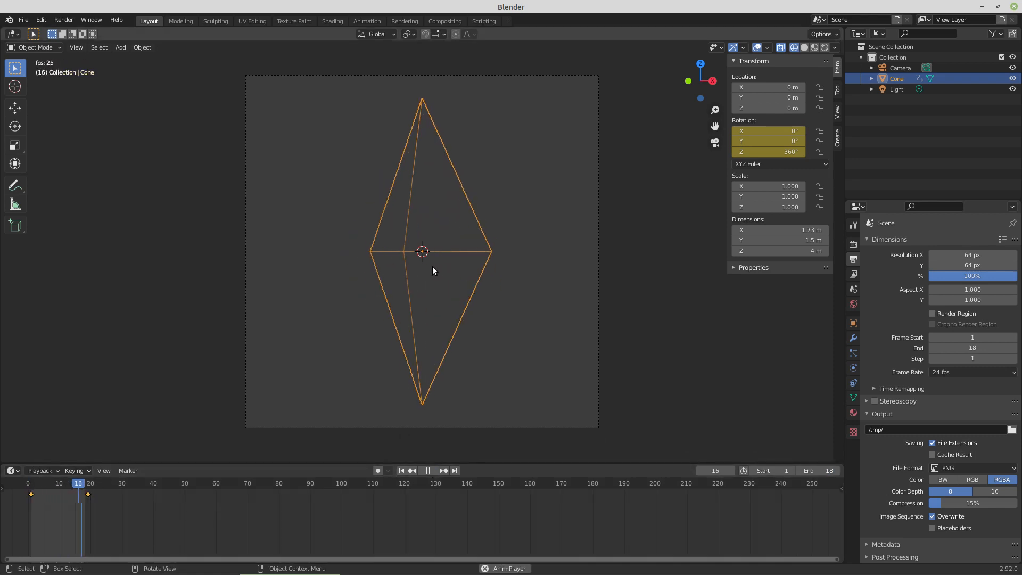
- Set the interpolation mode of the crystal's rotation keyframes to Linear
right_click(35, 493)
mouse_move(51, 486)
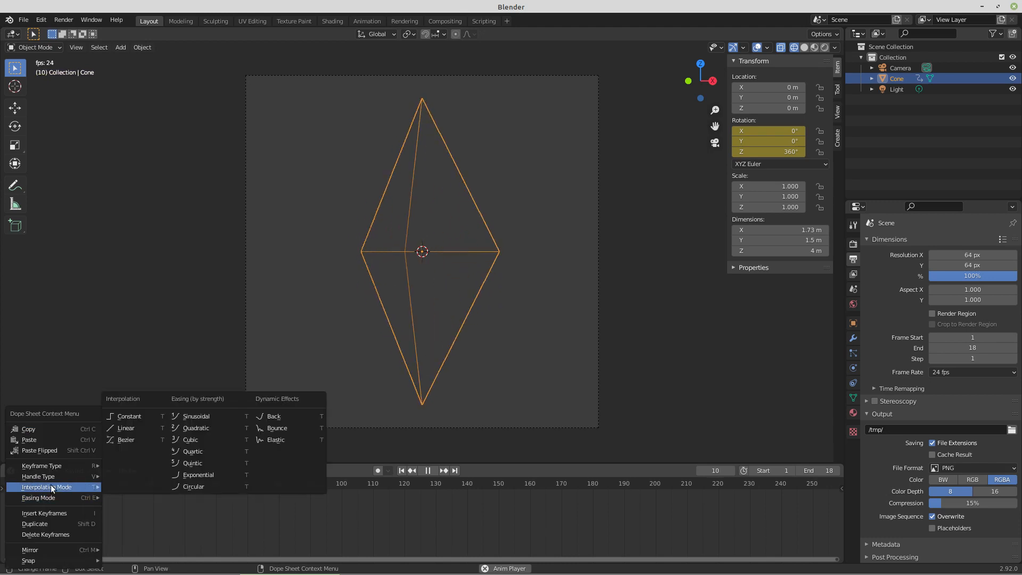
left_click(127, 428)
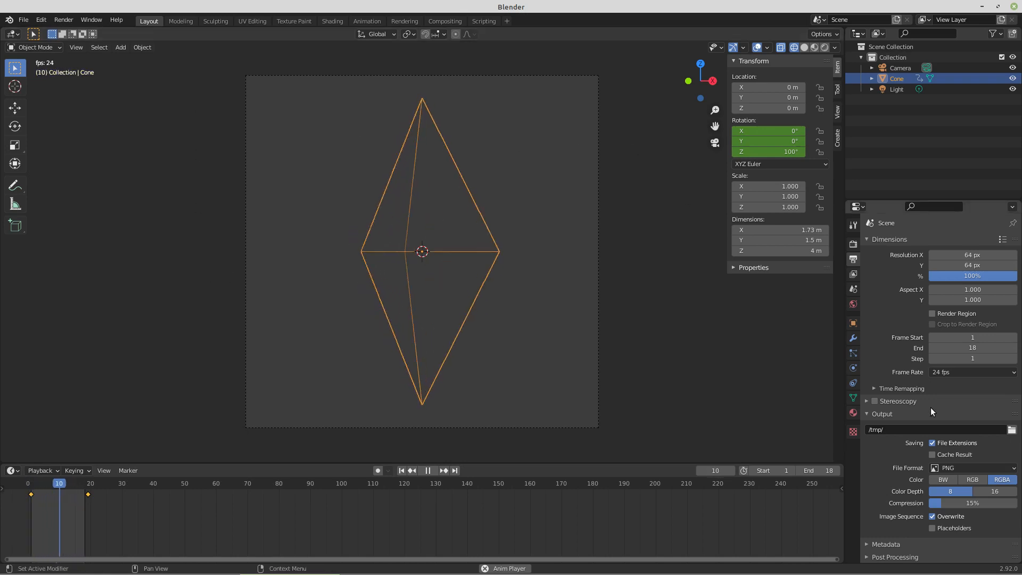
- Set the render output path to the crystal folder inside Documents/Platformer Demo/Assets
left_click(1011, 429)
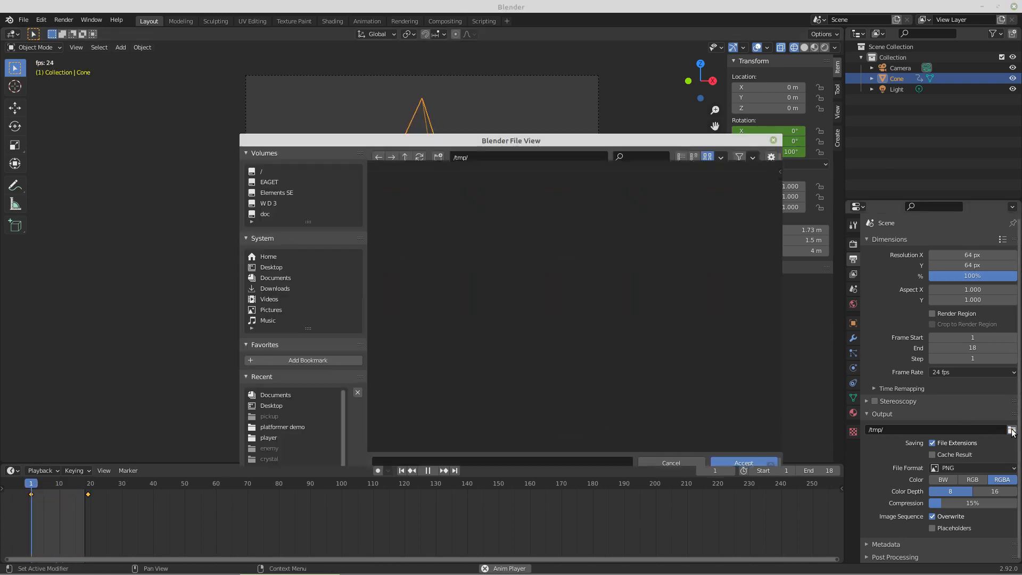
left_click(273, 276)
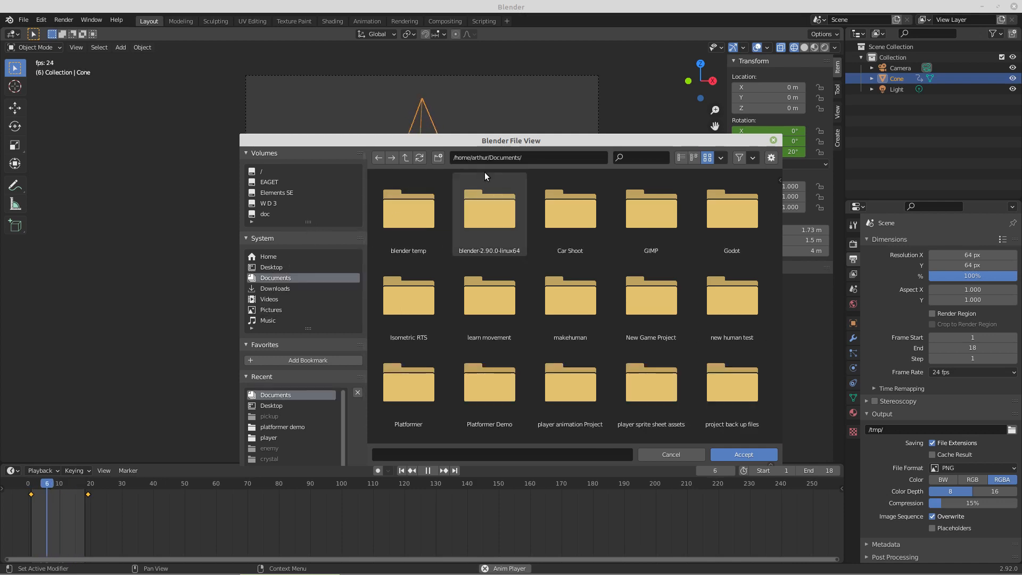
double_click(496, 372)
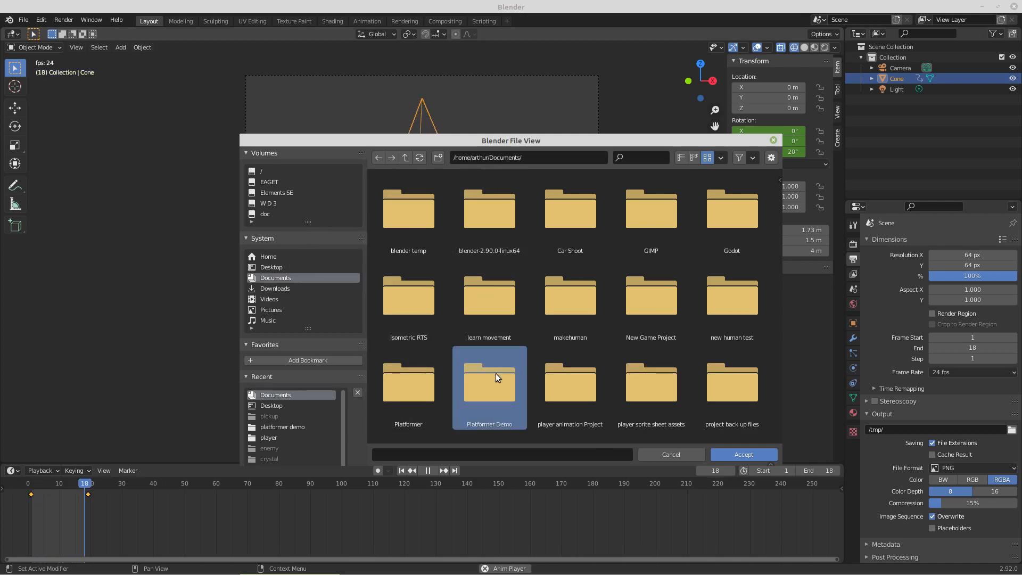
double_click(508, 217)
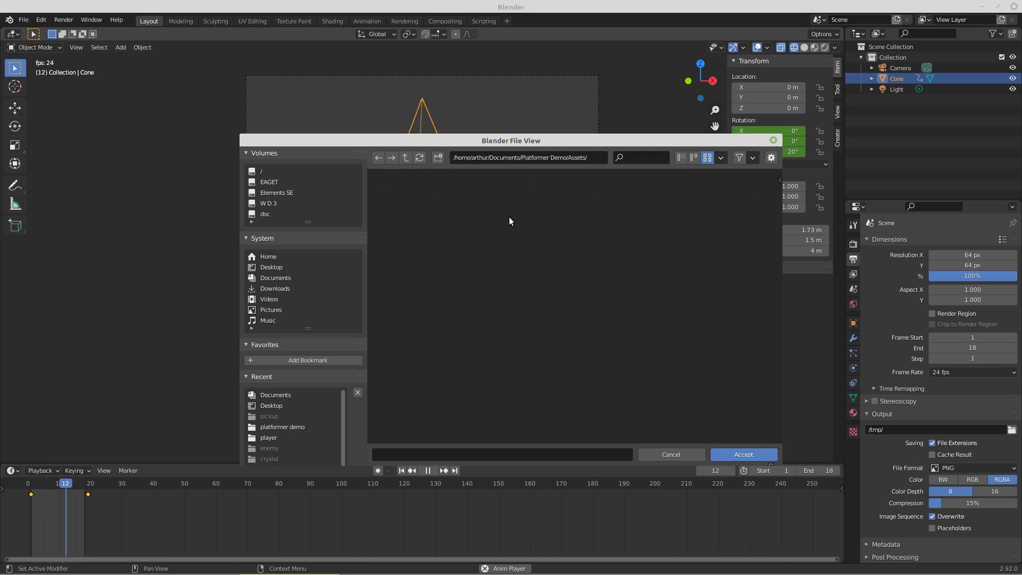
double_click(408, 215)
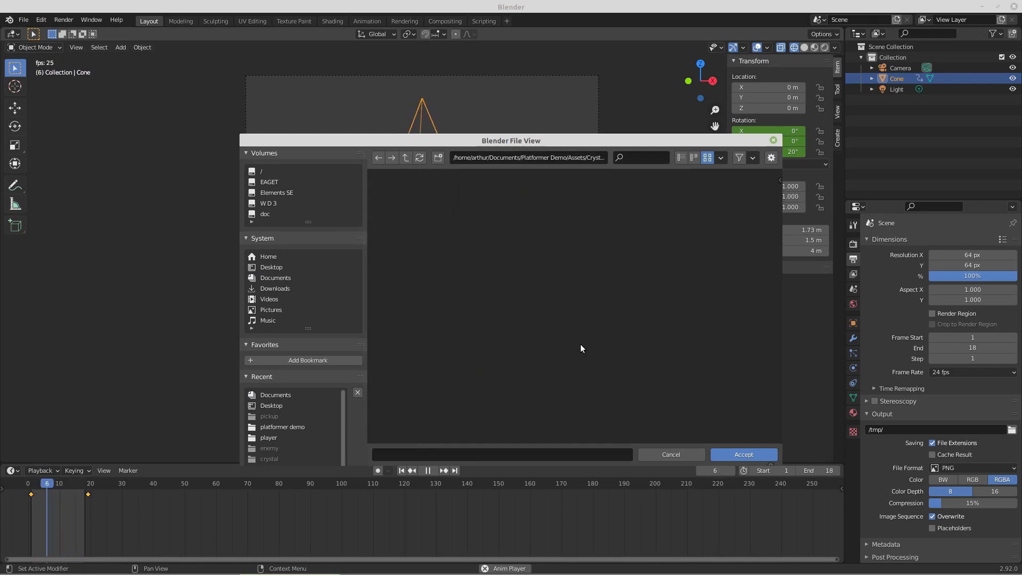
left_click(748, 453)
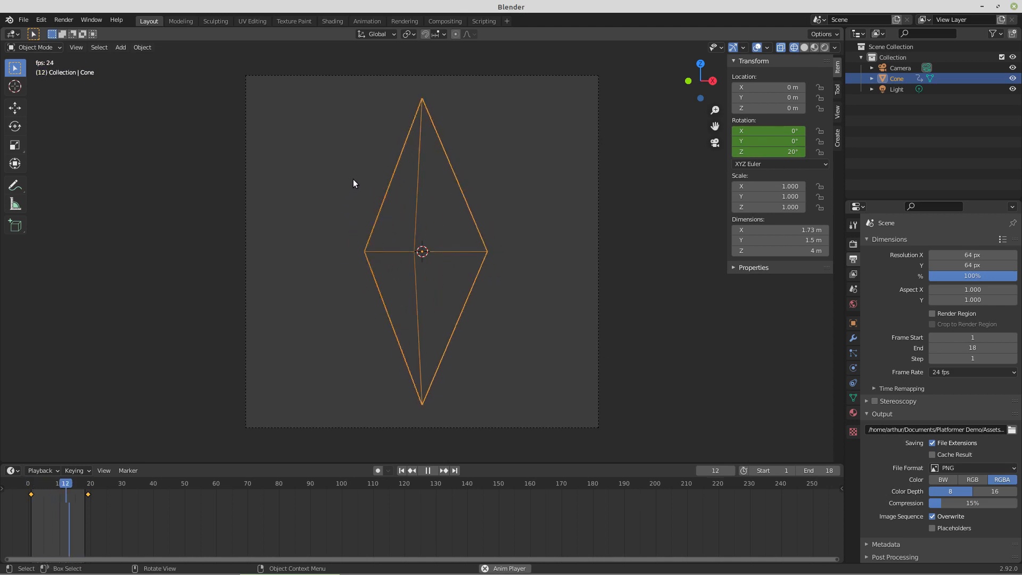
- Set the render resolution X to 32 px and check the crystal in Material Preview shading, stopping the playback
left_click(971, 255)
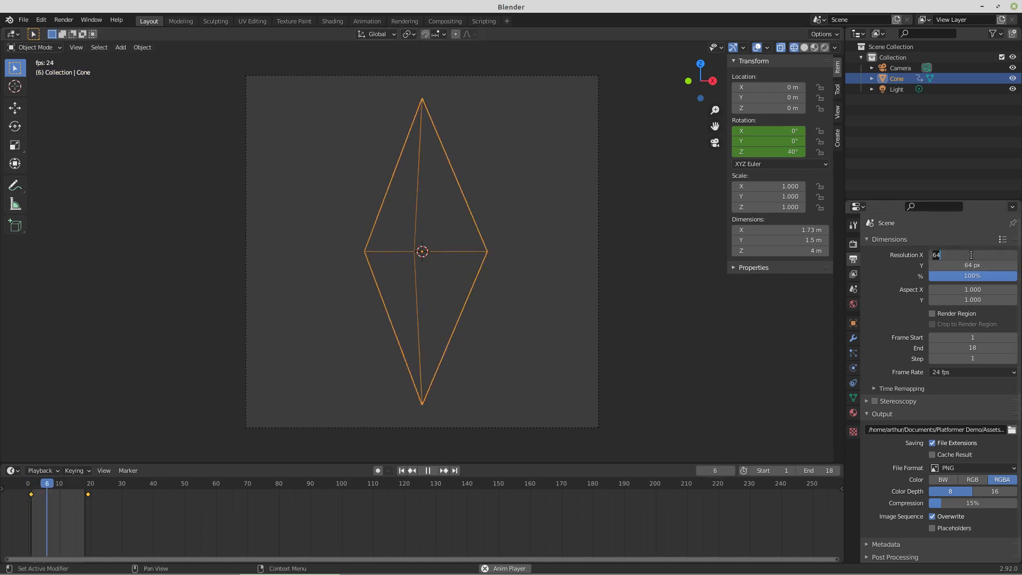
type("32")
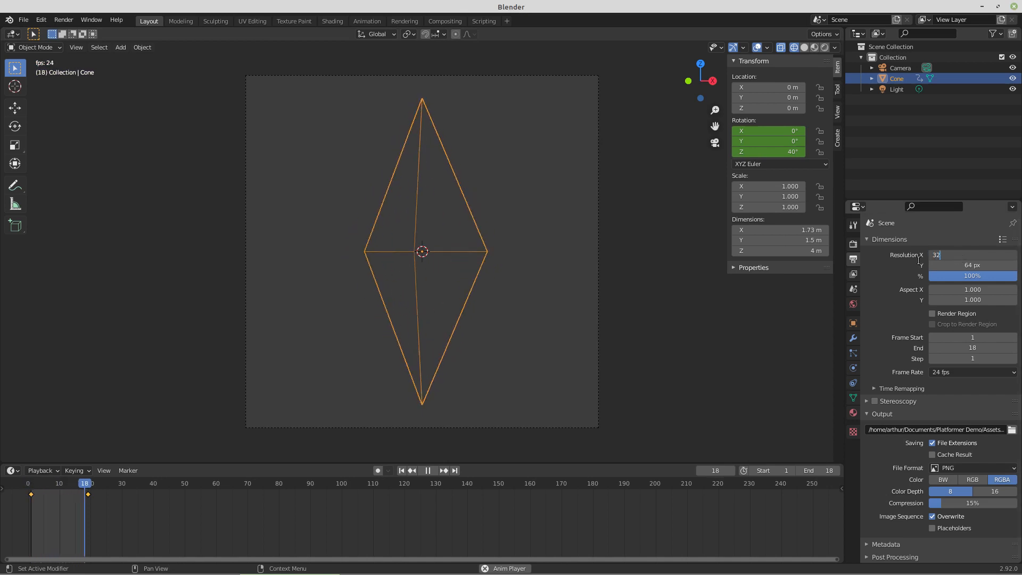
key("Return")
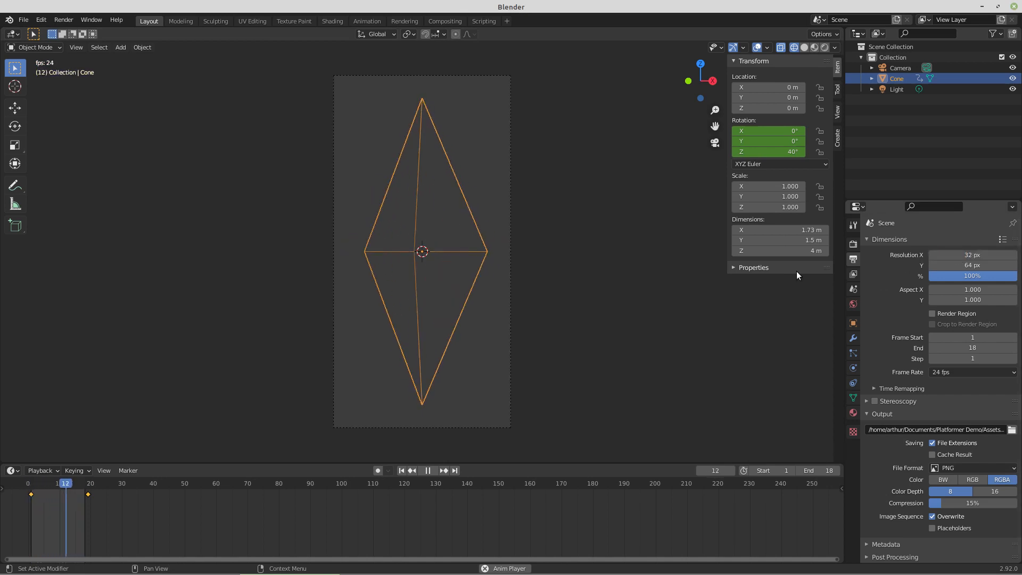
left_click(814, 47)
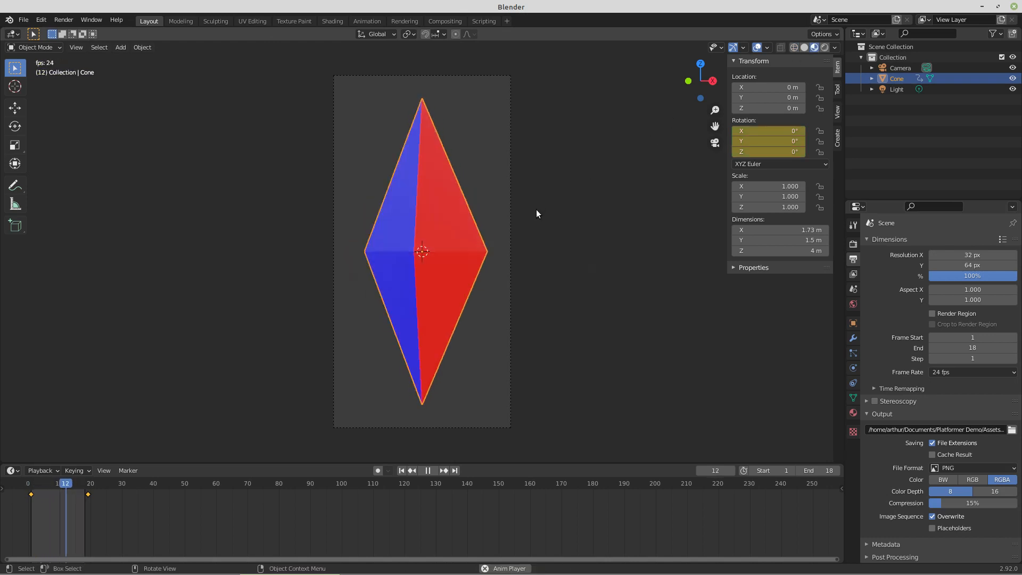
left_click(430, 471)
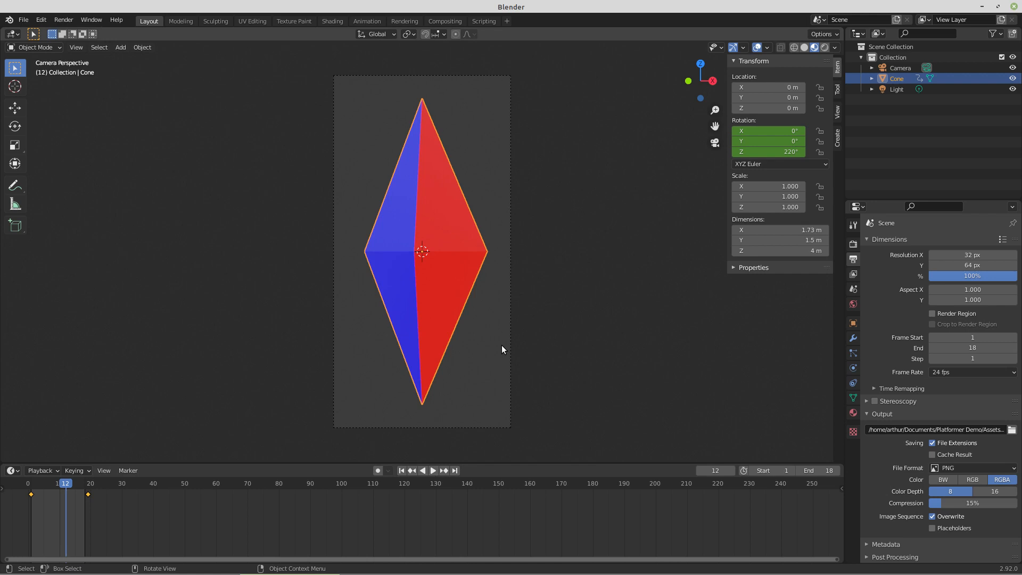
- Render the crystal's full animation to the output folder
key("F12")
key("ctrl+F12")
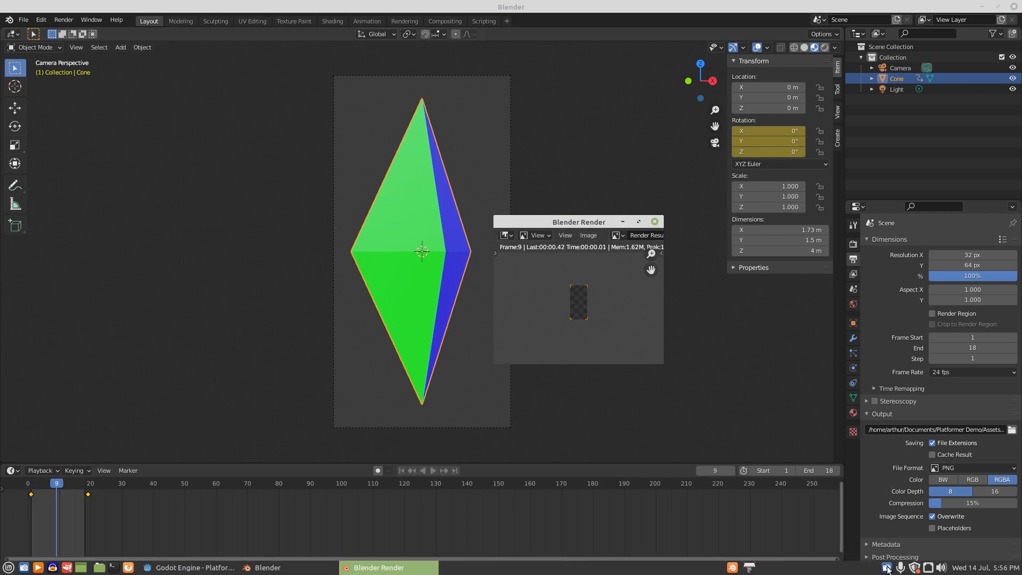
left_click(888, 568)
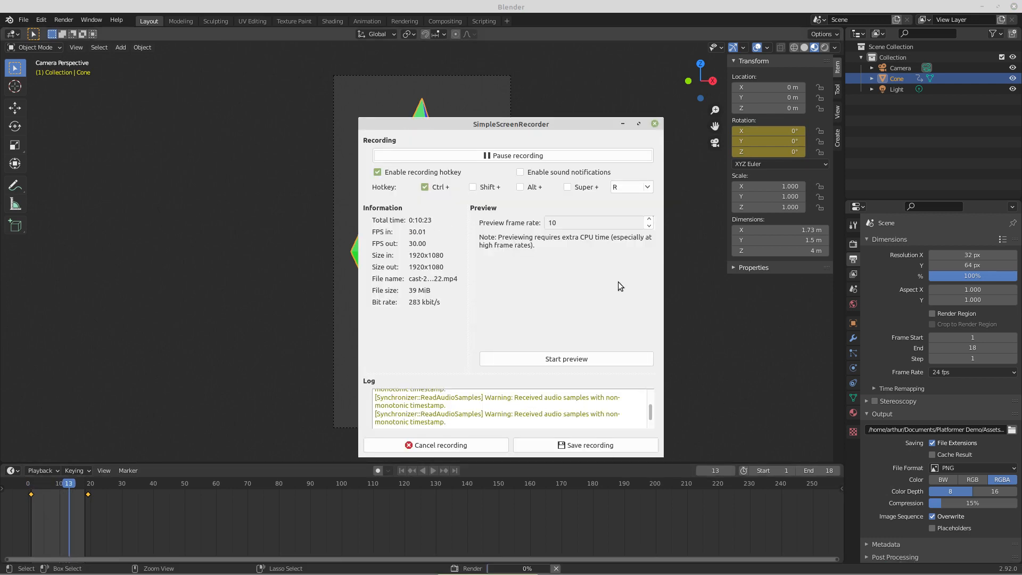
mouse_move(846, 572)
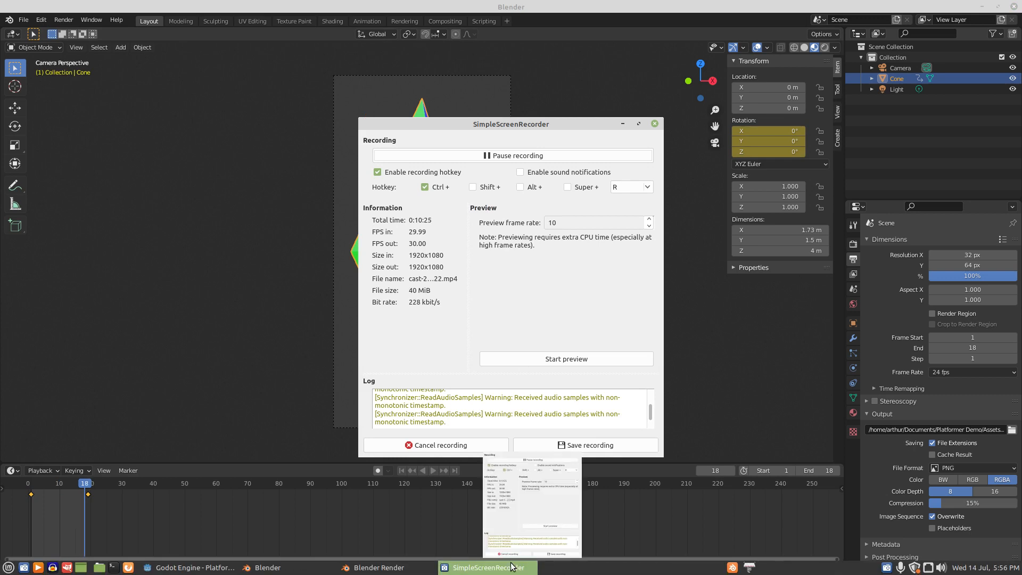
mouse_move(292, 571)
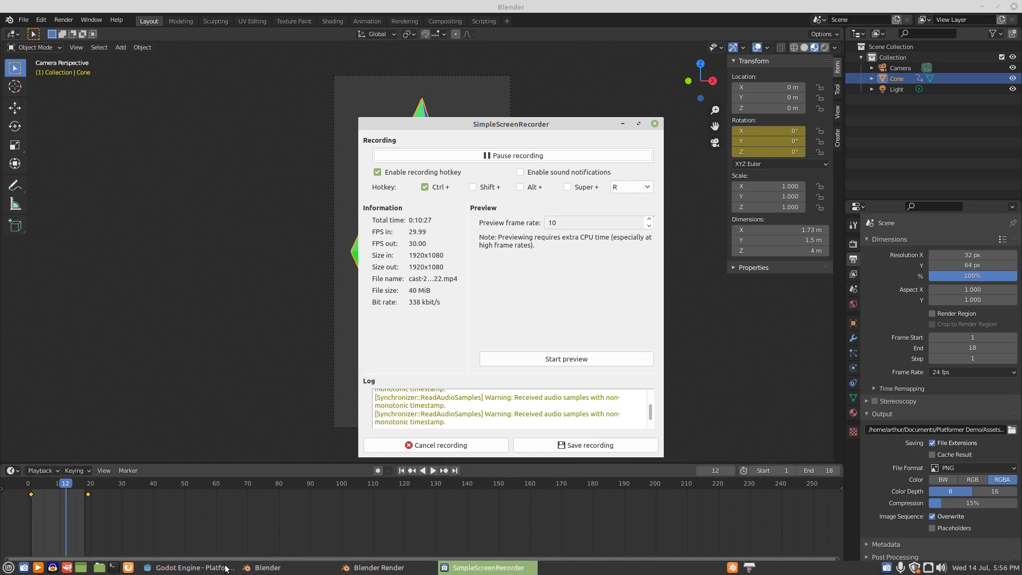
mouse_move(184, 570)
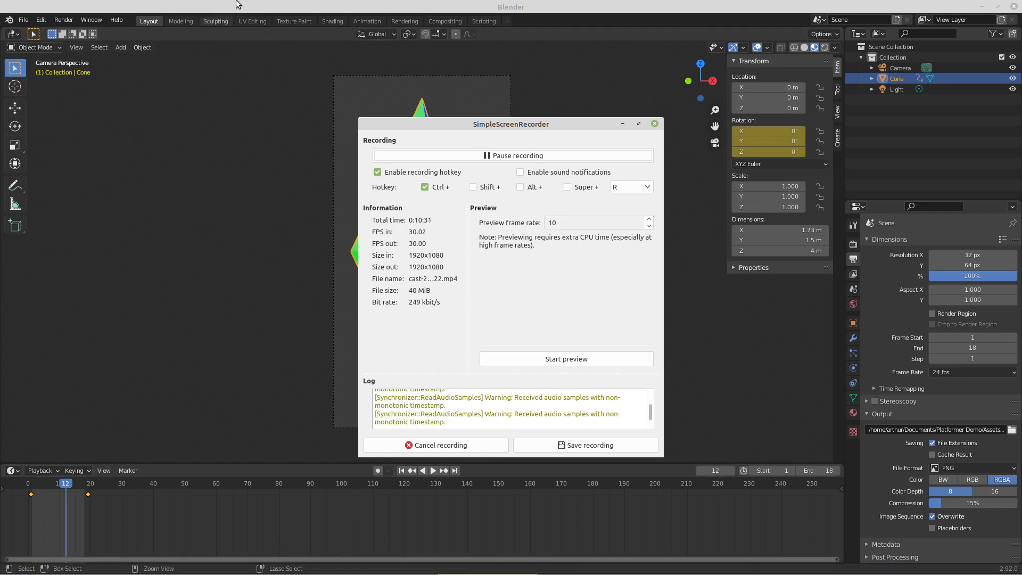
left_click(434, 76)
mouse_move(520, 568)
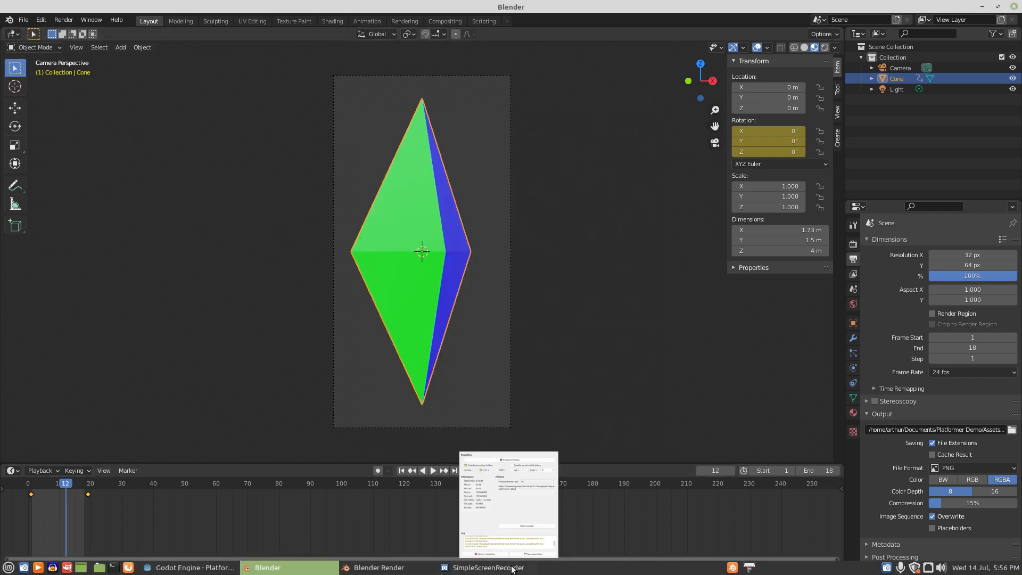
- Bring up the render window to check the finished crystal frame, close it and open GIMP
left_click(406, 569)
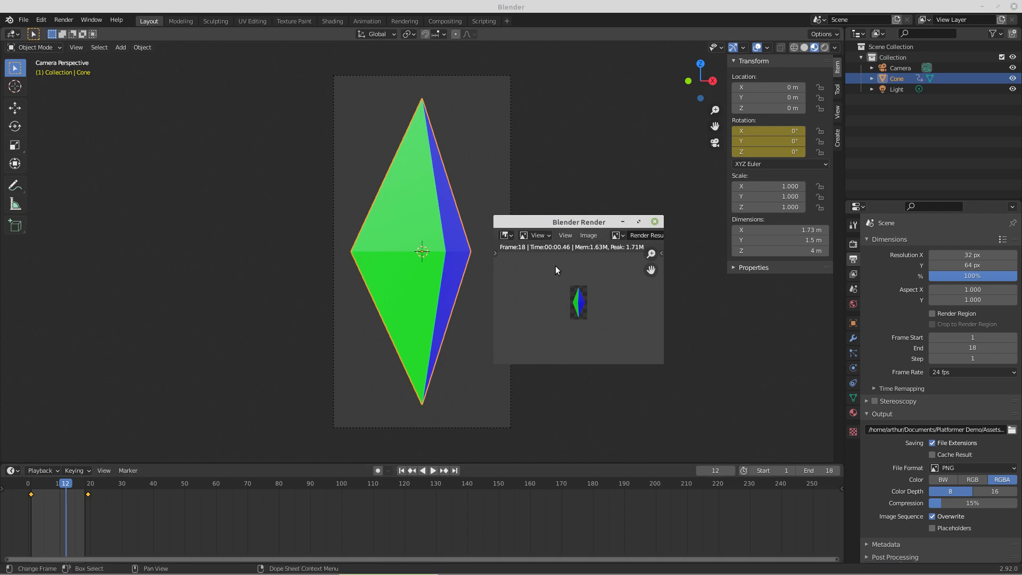
left_click(655, 222)
mouse_move(192, 568)
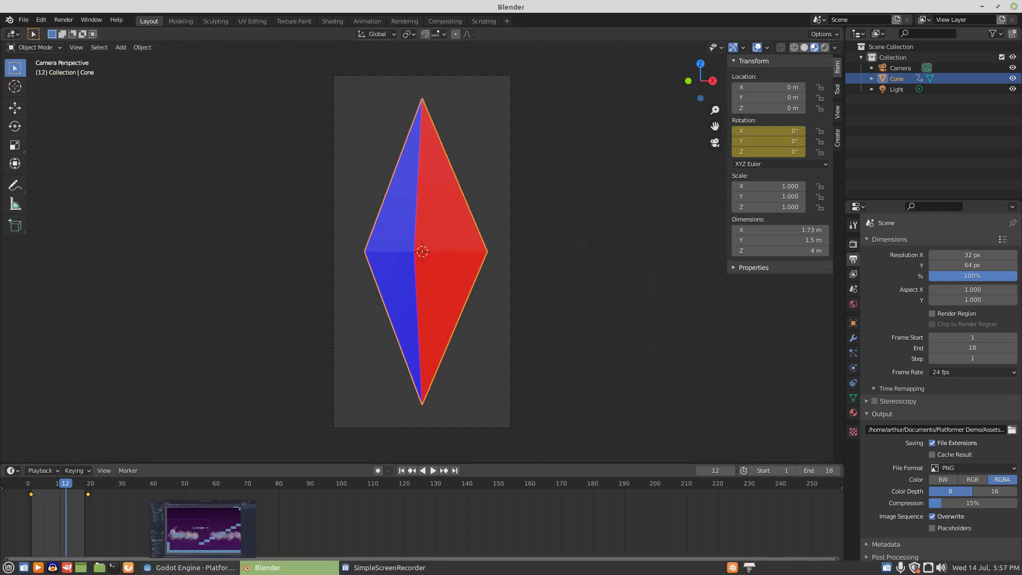
left_click(66, 569)
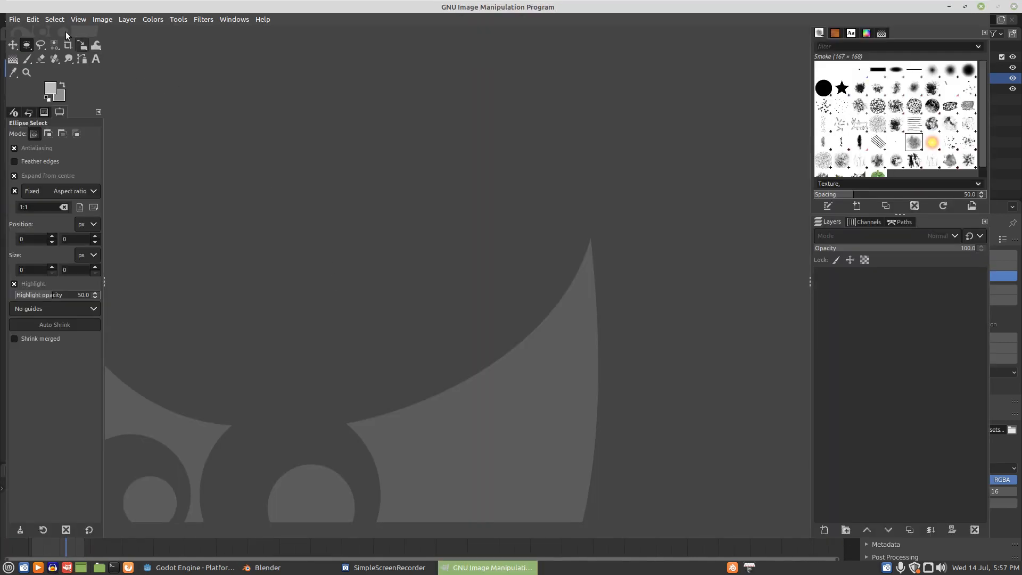
- Open the first crystal frame, 0001.png, from the Crystal folder in Documents/Platformer Demo/Assets
left_click(22, 18)
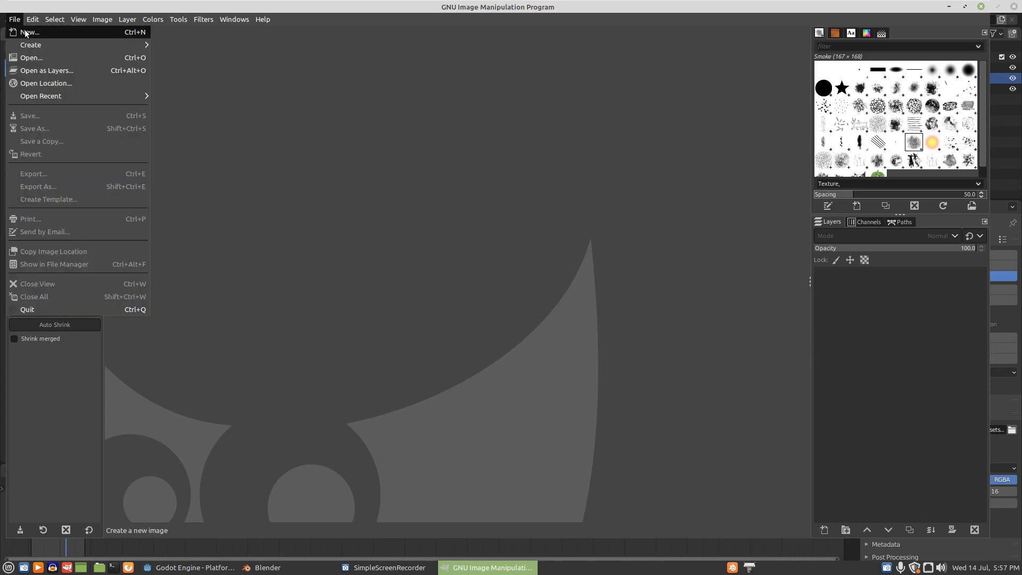
left_click(29, 59)
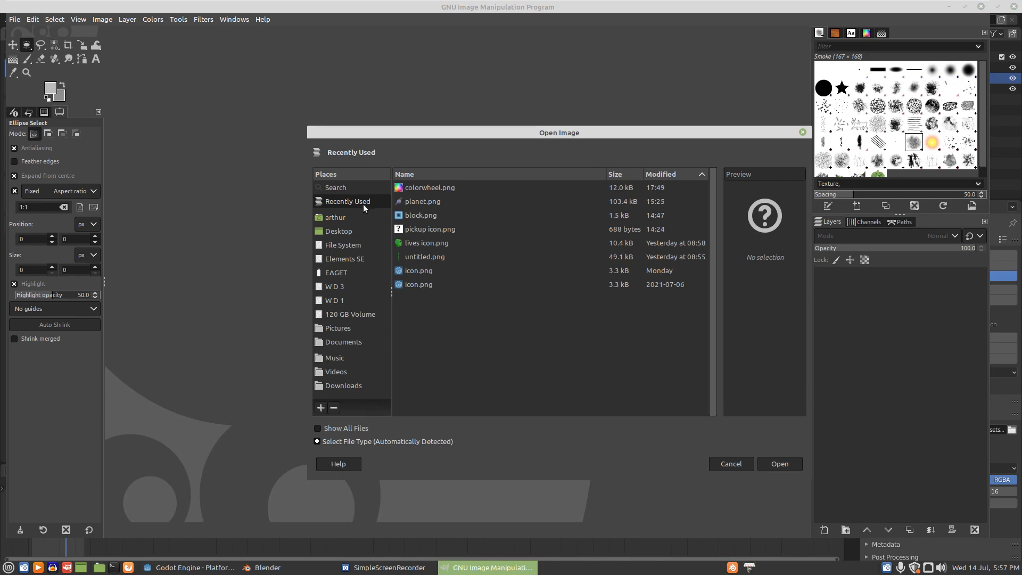
left_click(337, 214)
double_click(425, 201)
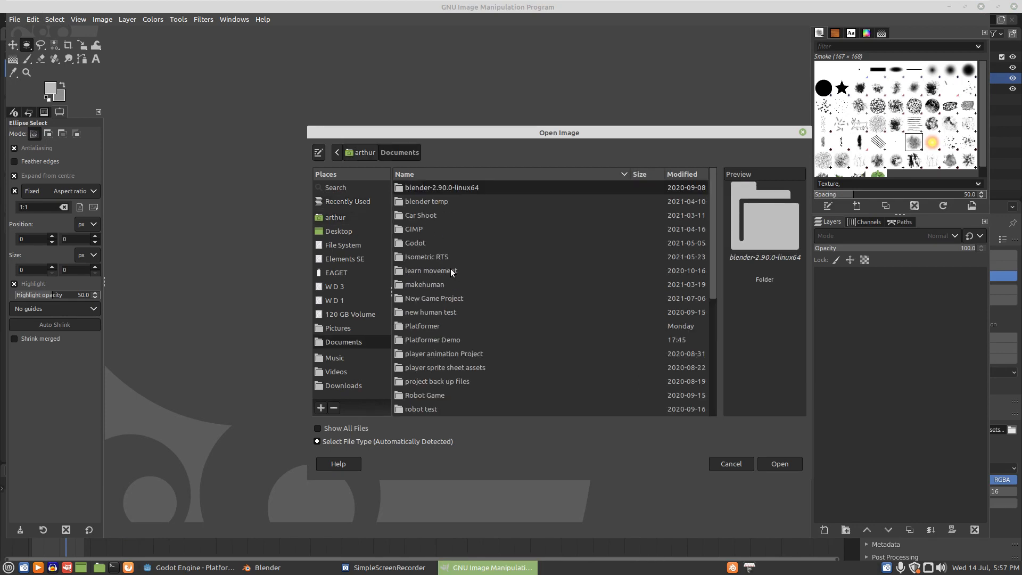
double_click(420, 339)
double_click(417, 203)
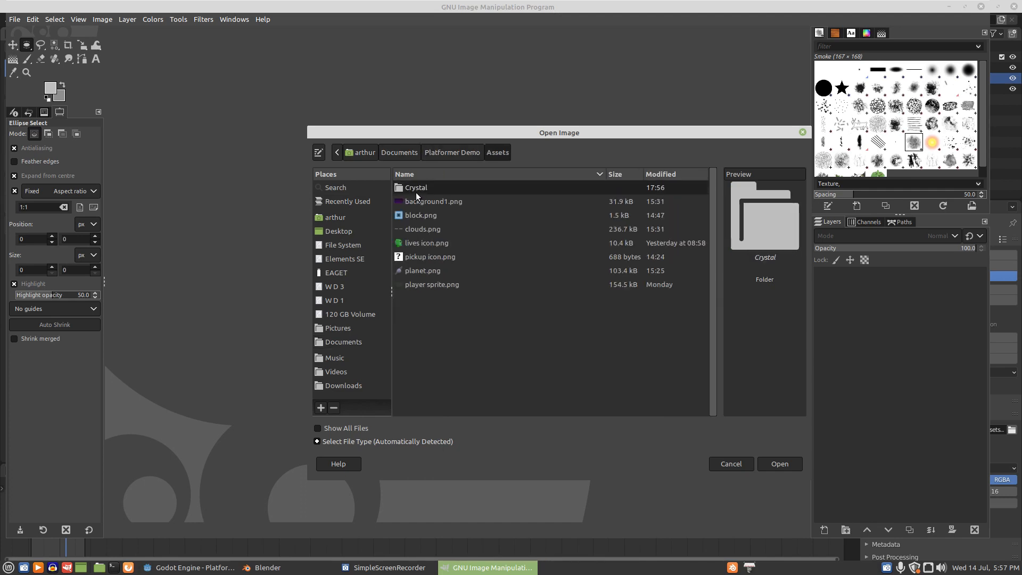
double_click(415, 191)
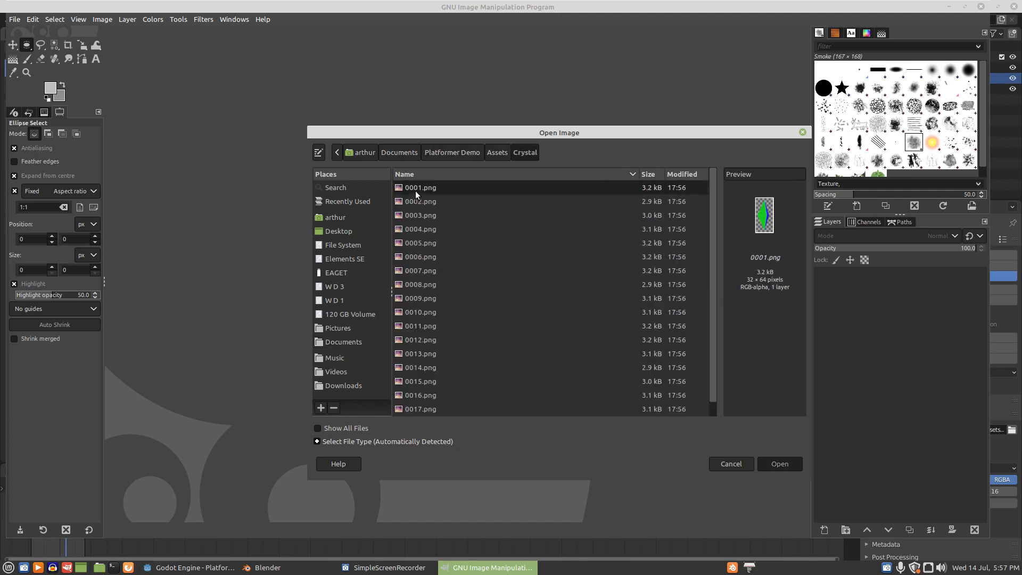
double_click(415, 189)
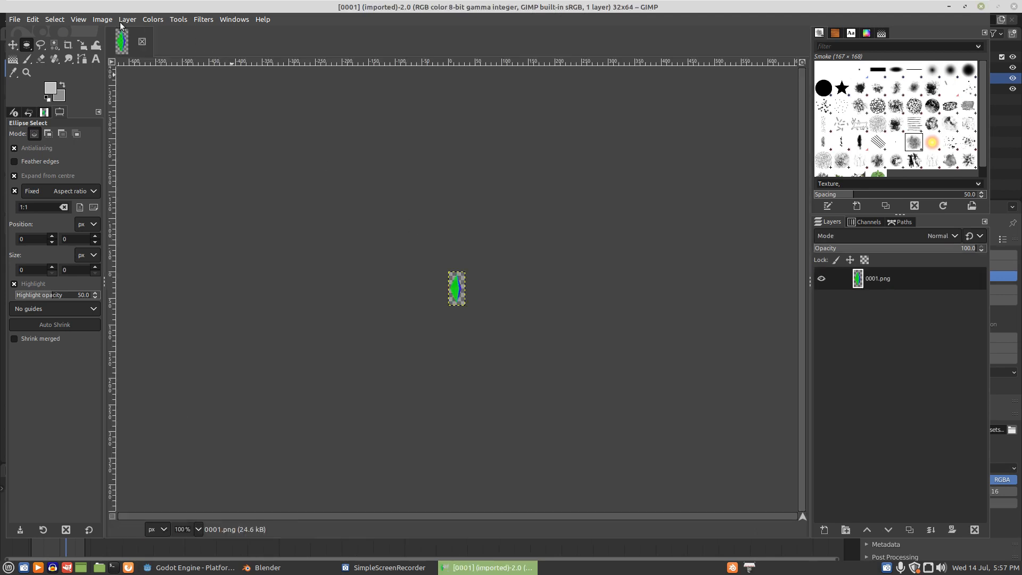
- Scale the crystal image to 20 × 40 px, keeping its proportions
left_click(103, 21)
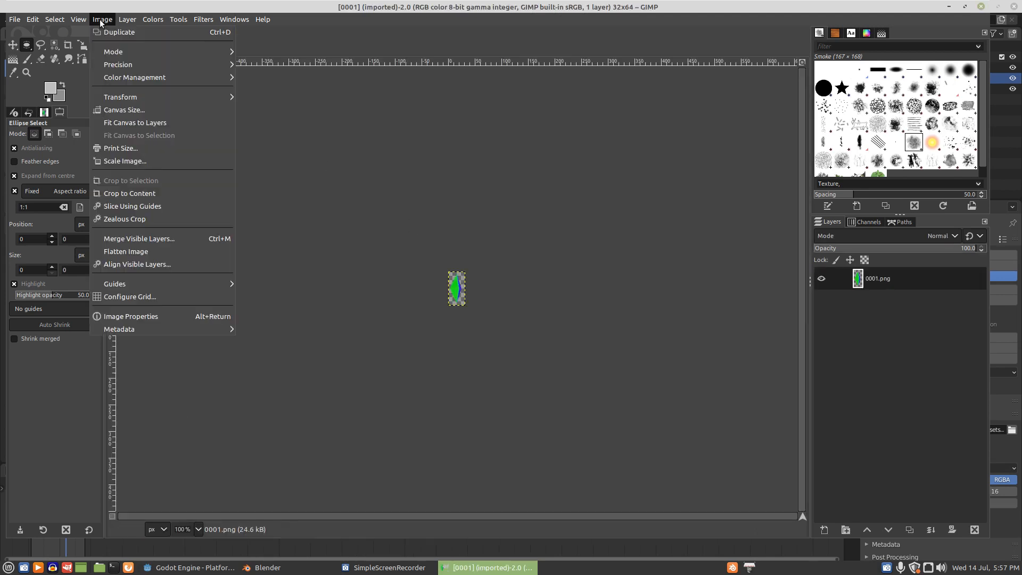
left_click(137, 162)
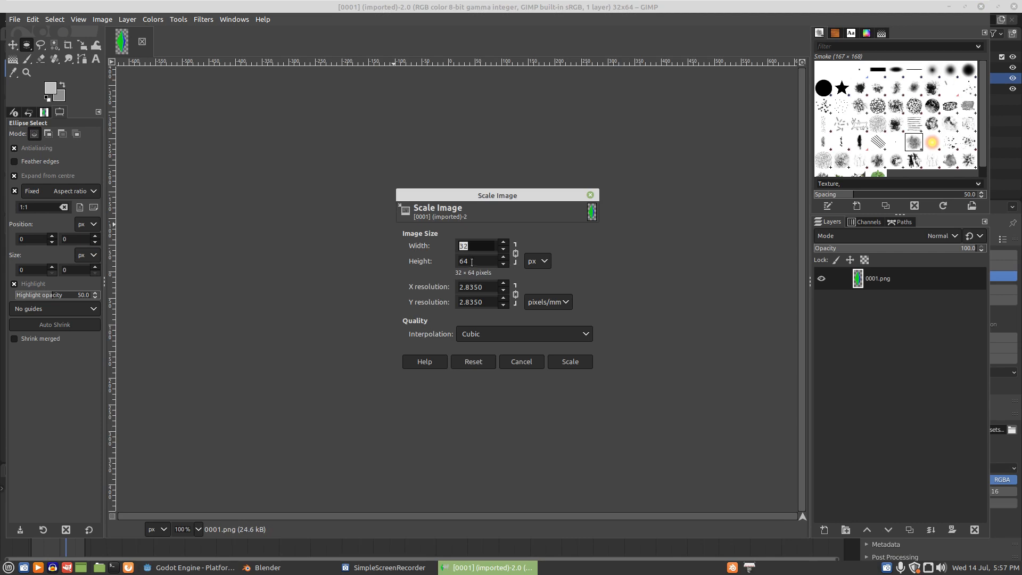
double_click(472, 261)
type("4")
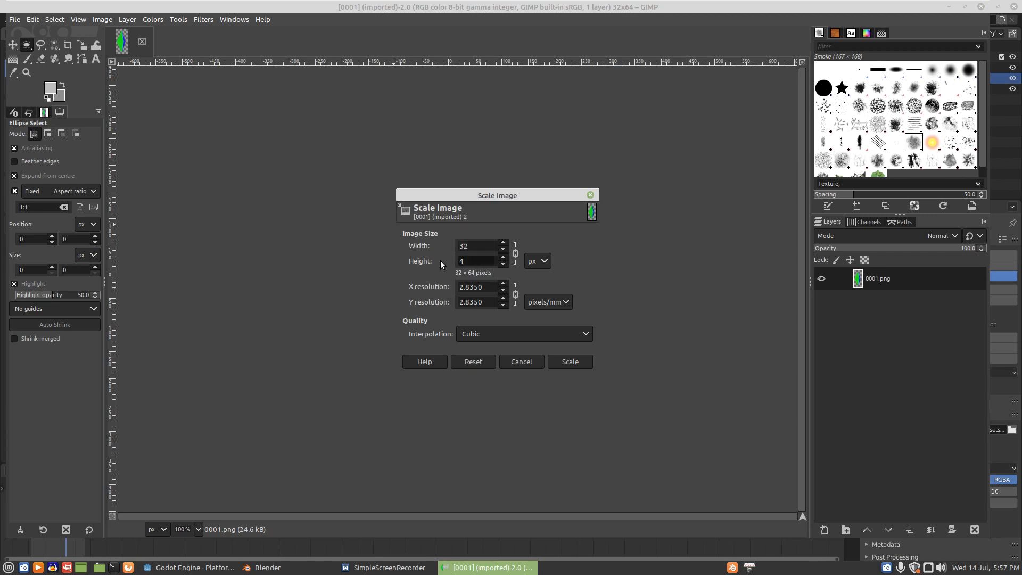
type("0")
left_click(474, 245)
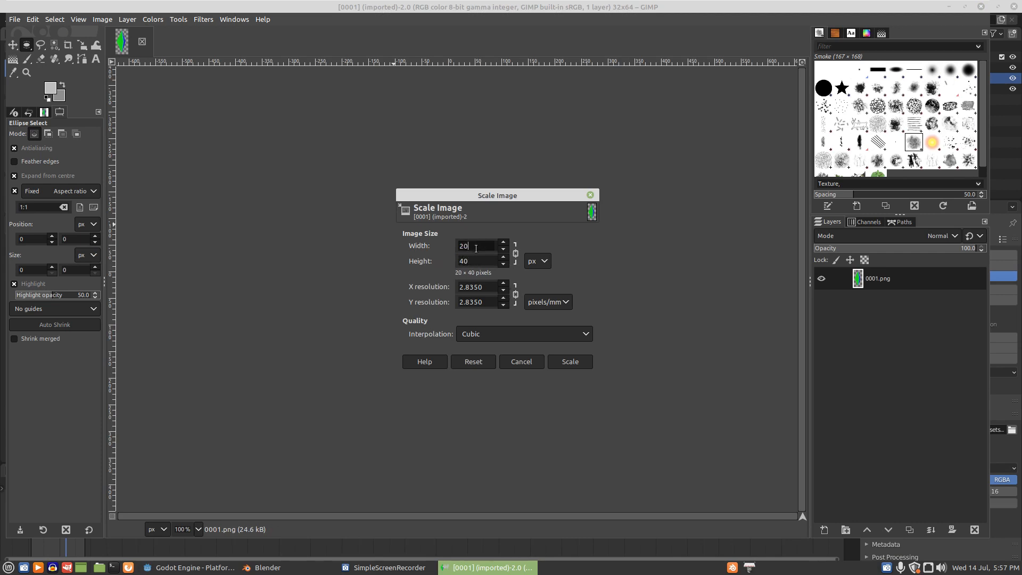
left_click(567, 367)
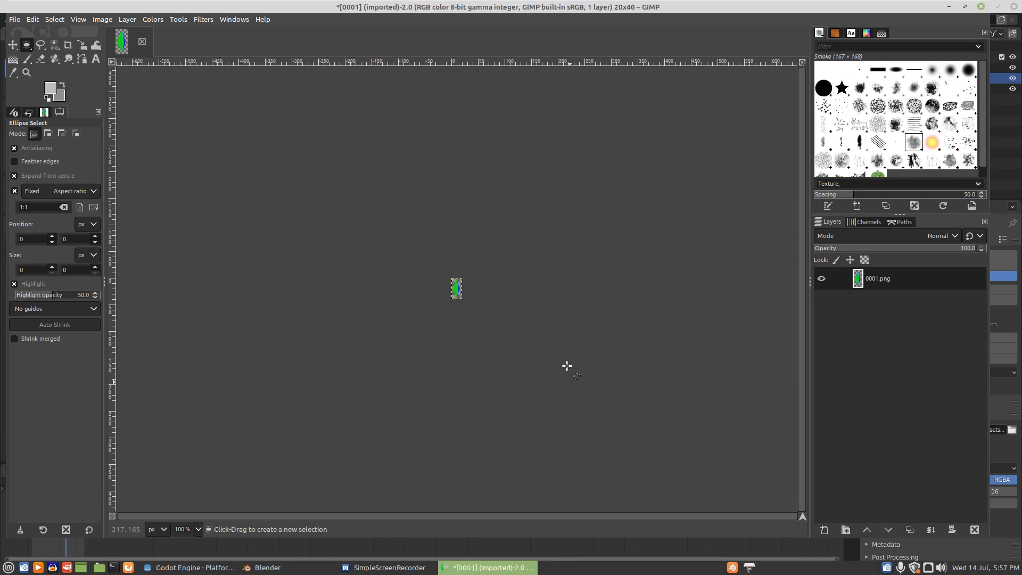
- Export the scaled crystal as a PNG, replacing pickup icon.png in the Assets folder
left_click(18, 22)
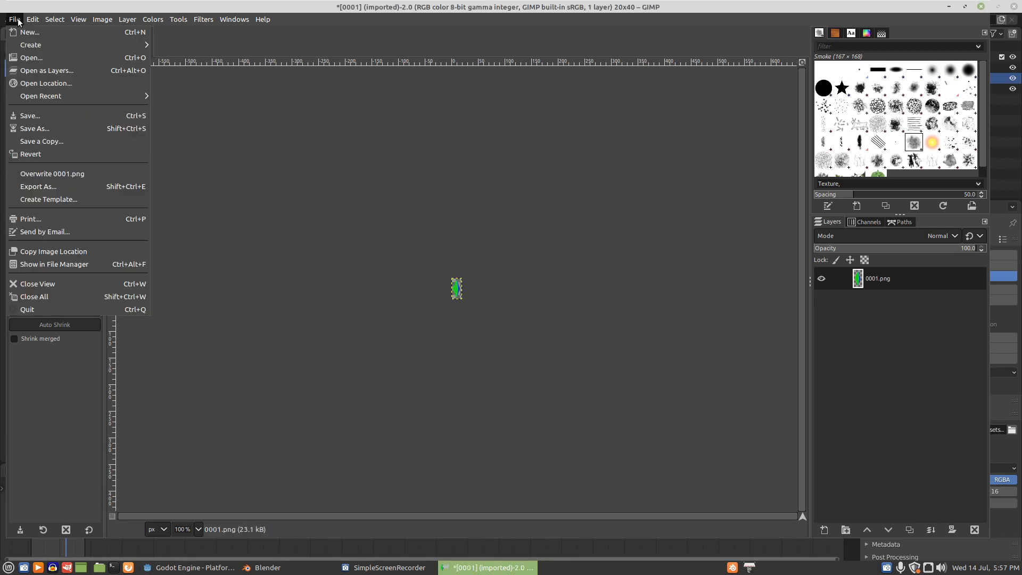
left_click(44, 190)
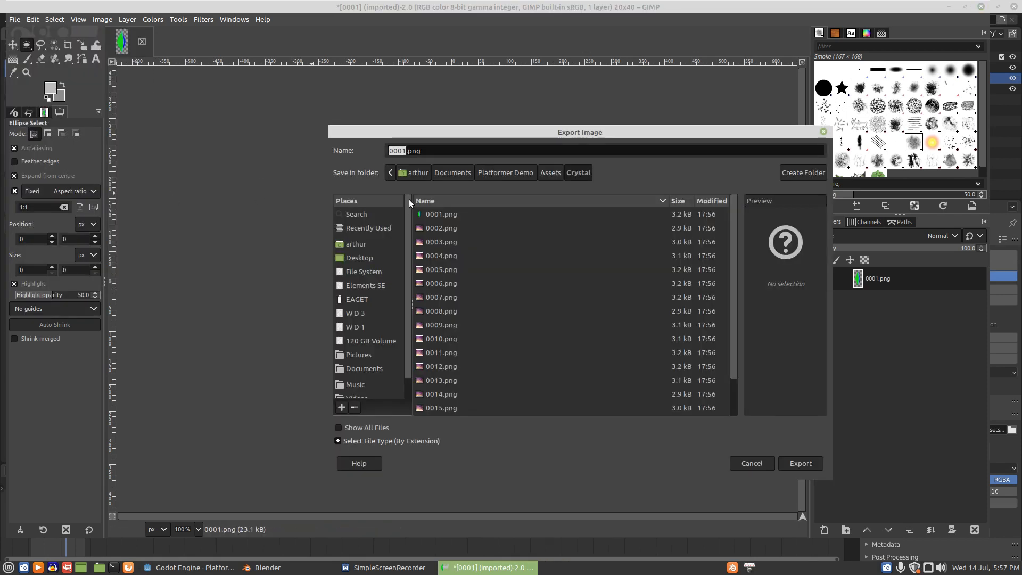
left_click(550, 173)
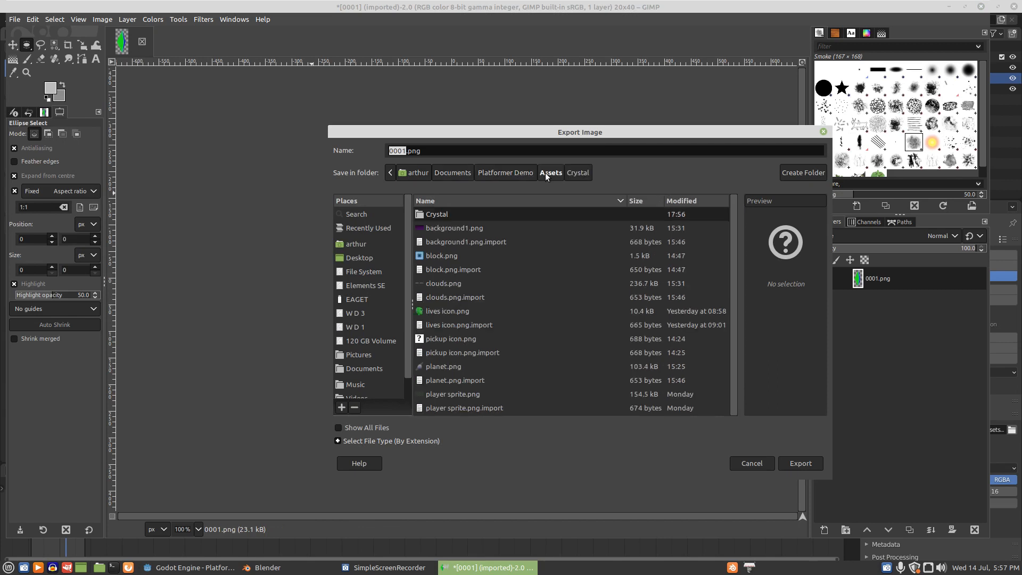
double_click(437, 339)
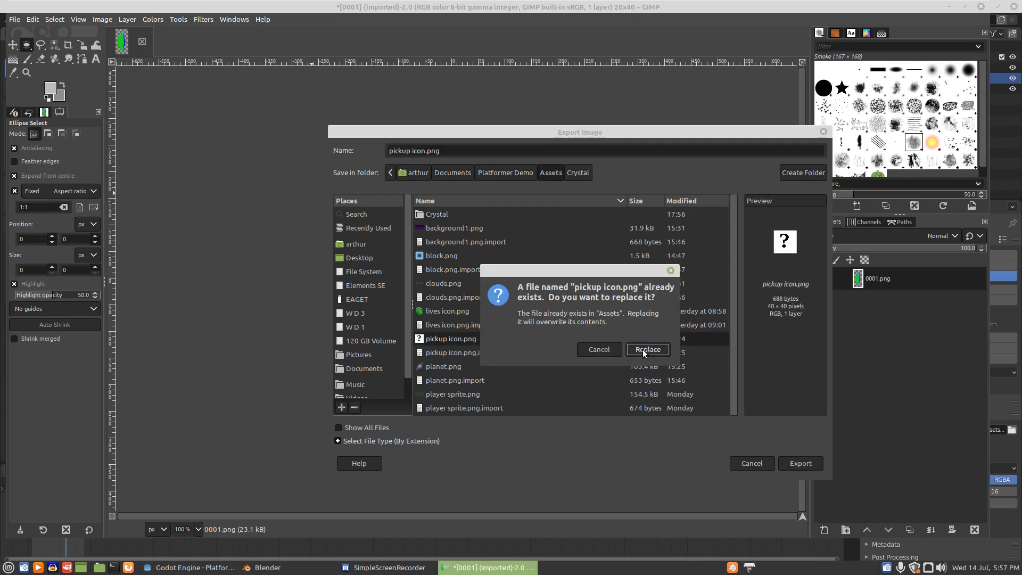
left_click(643, 349)
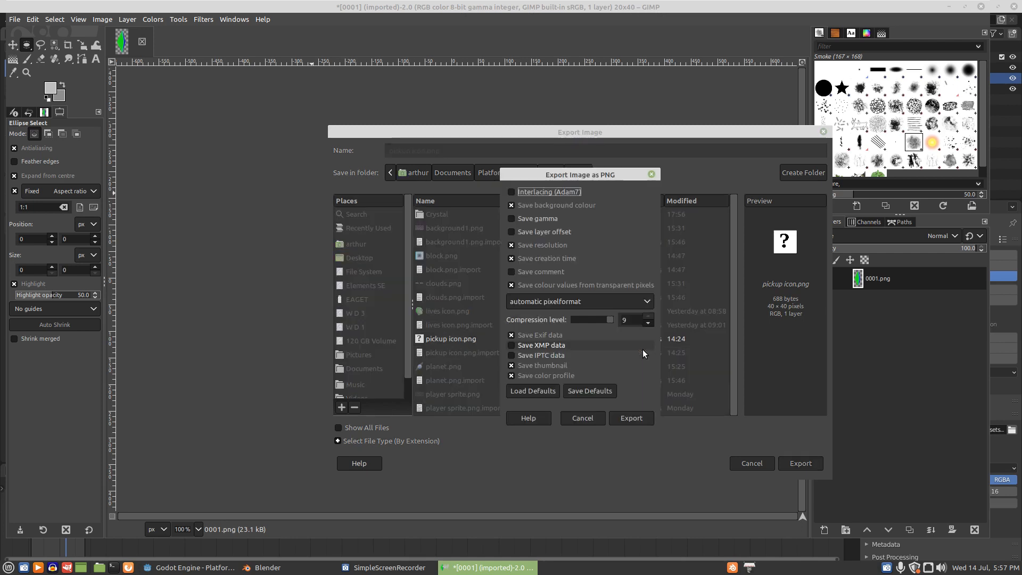
left_click(619, 418)
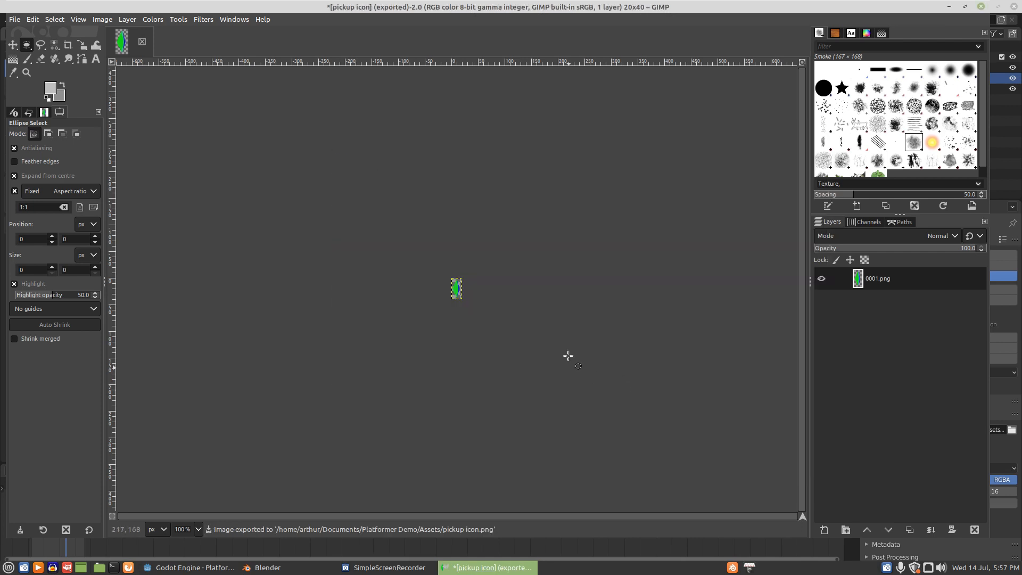
- Quit GIMP discarding the changes, close Blender without saving, and switch to the Platformer Demo project in Godot
left_click(981, 6)
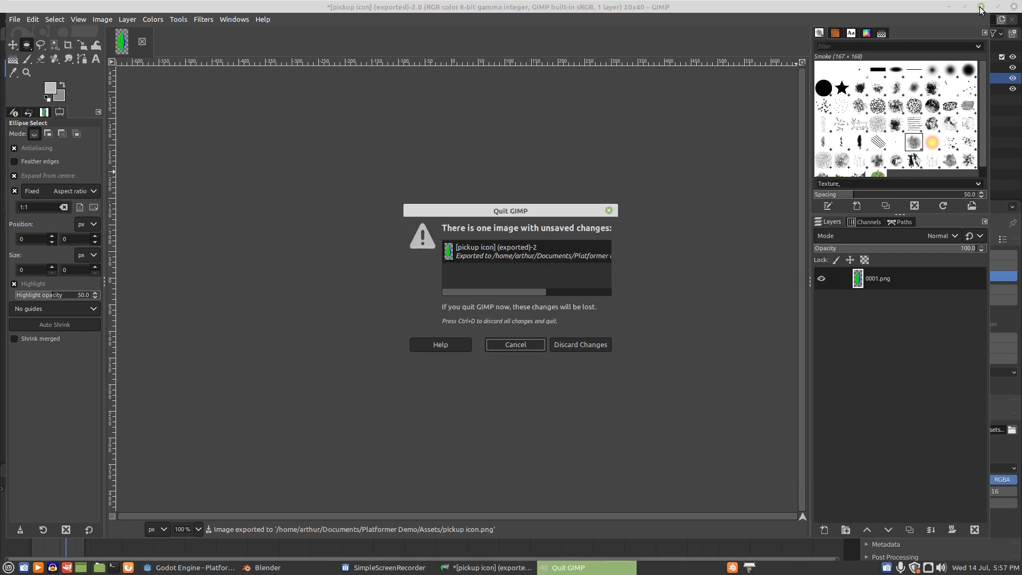
left_click(586, 344)
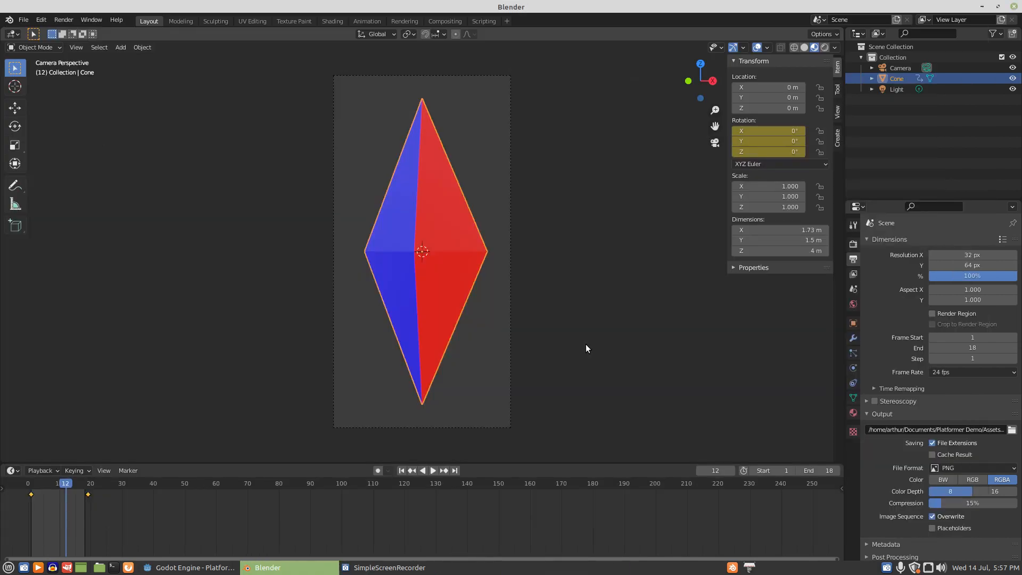
left_click(1015, 5)
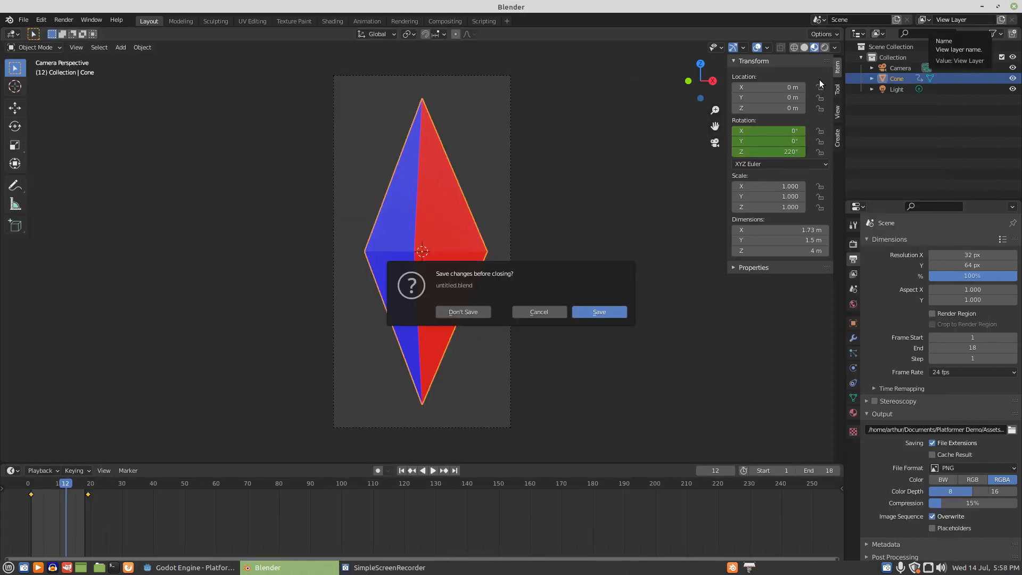
left_click(463, 311)
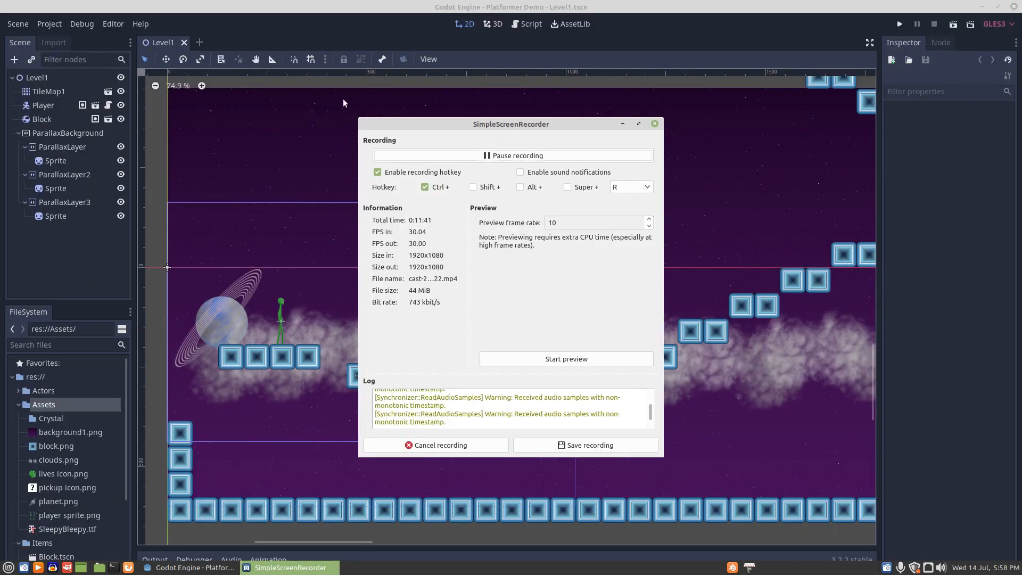
left_click(342, 4)
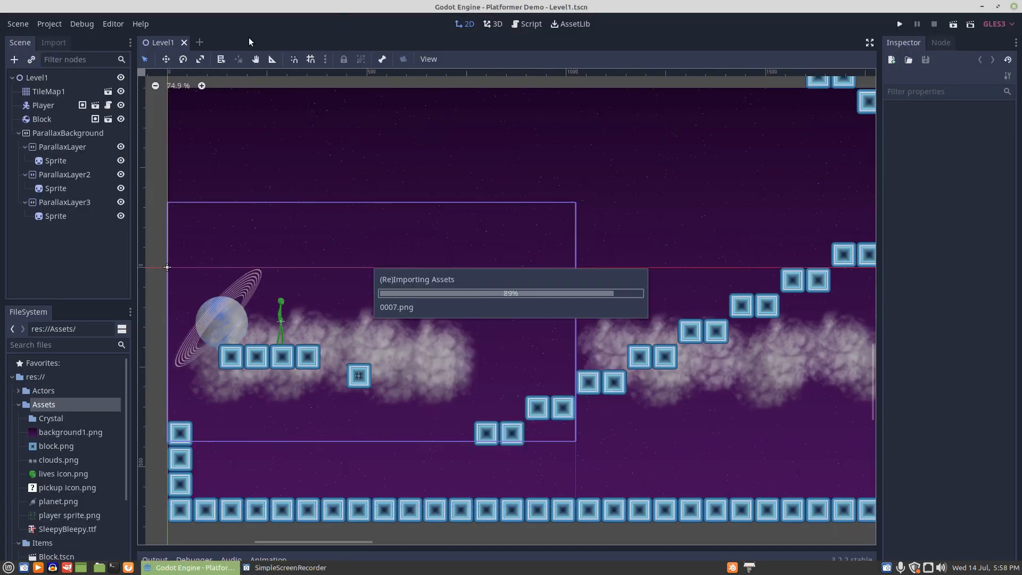
- Create a new scene with an Area2D root node and give it a CollisionShape2D child
left_click(199, 42)
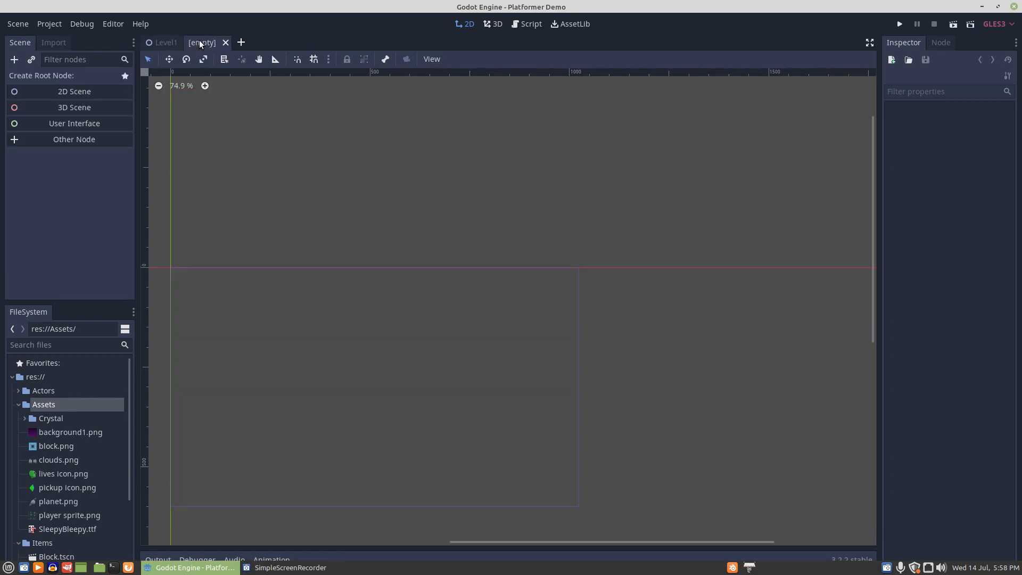
left_click(75, 138)
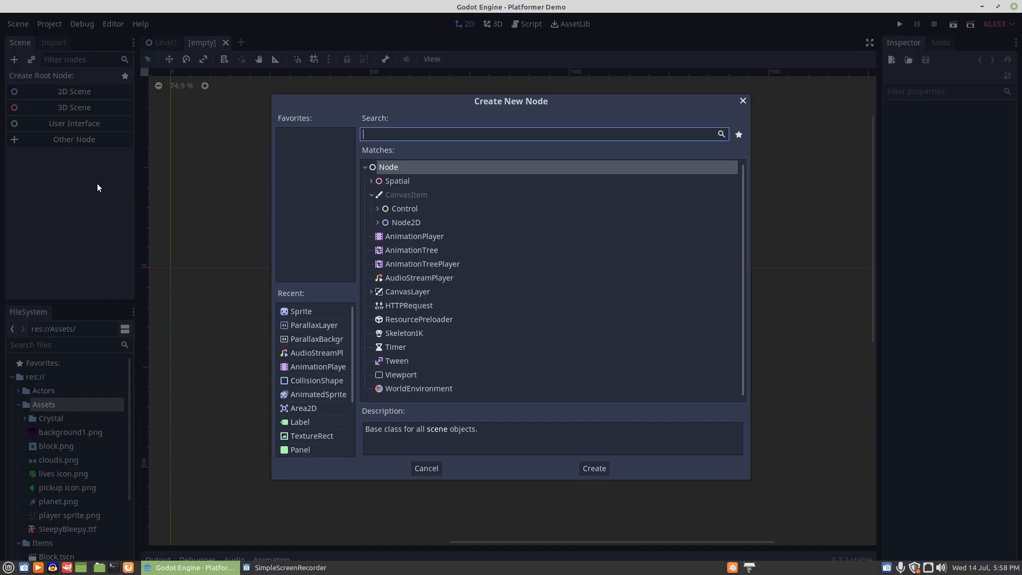
double_click(307, 408)
right_click(36, 79)
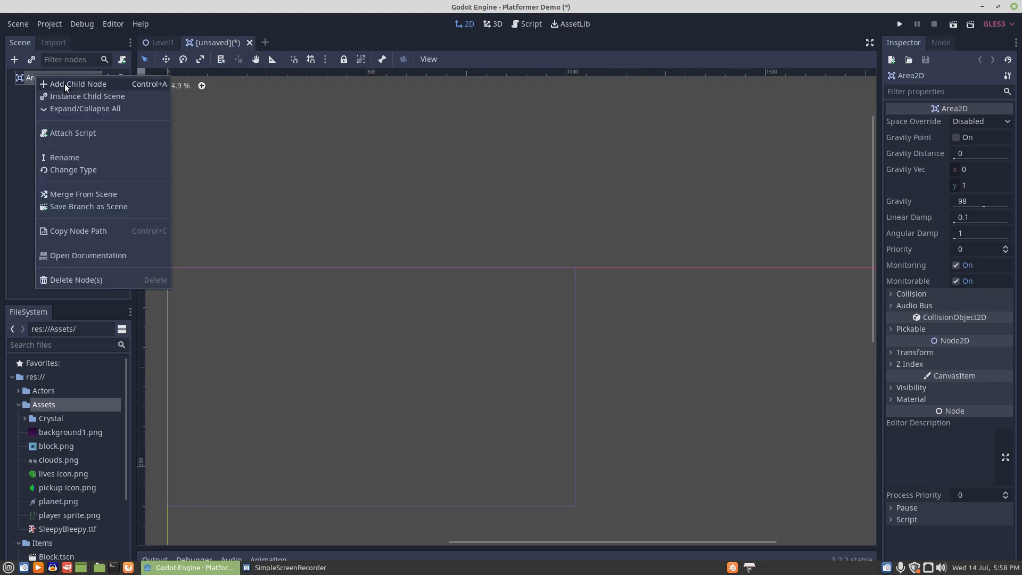
left_click(64, 85)
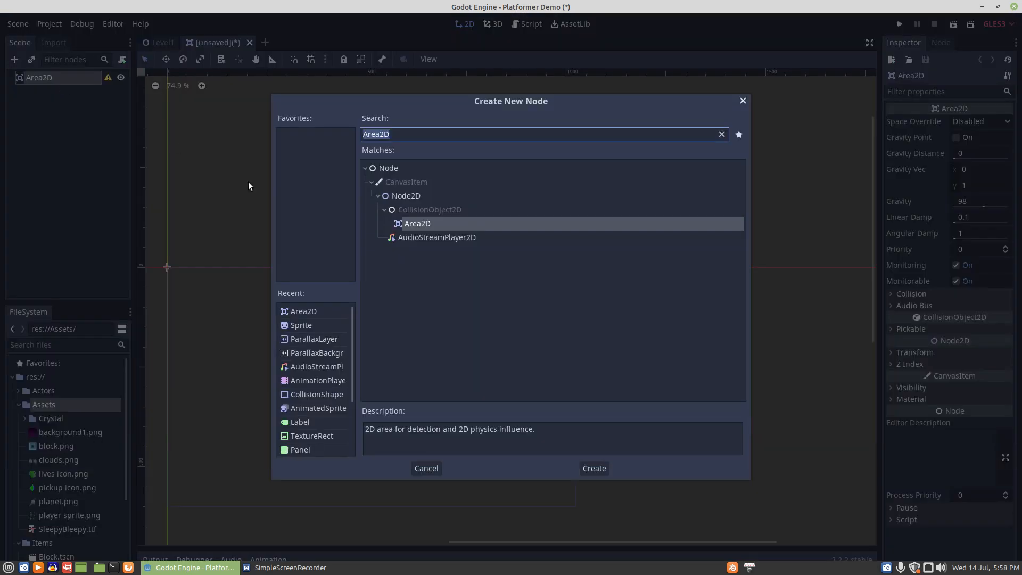
double_click(302, 395)
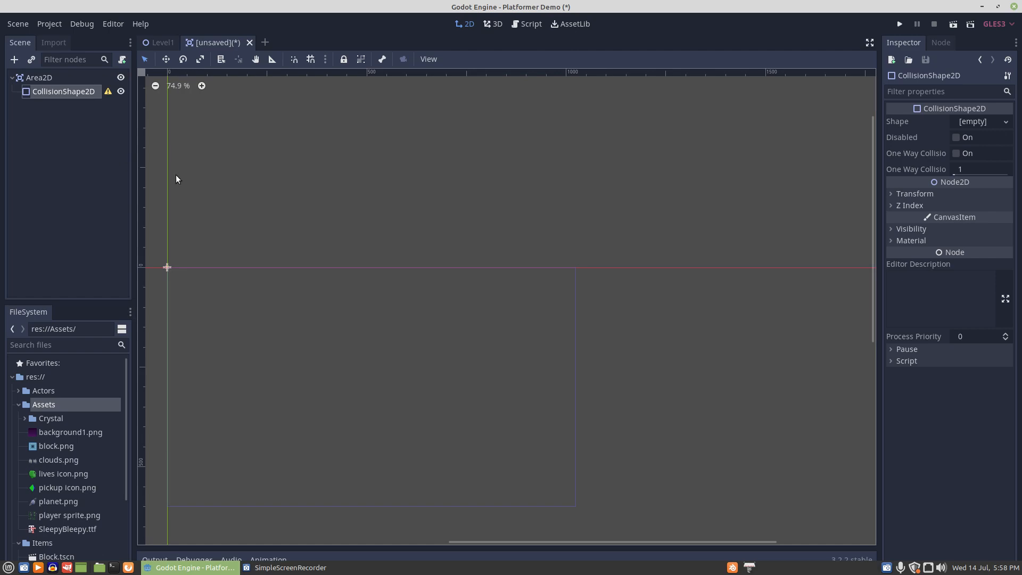
- Add AnimatedSprite and AnimationPlayer nodes as children of the Area2D root, and select the AnimatedSprite
right_click(37, 76)
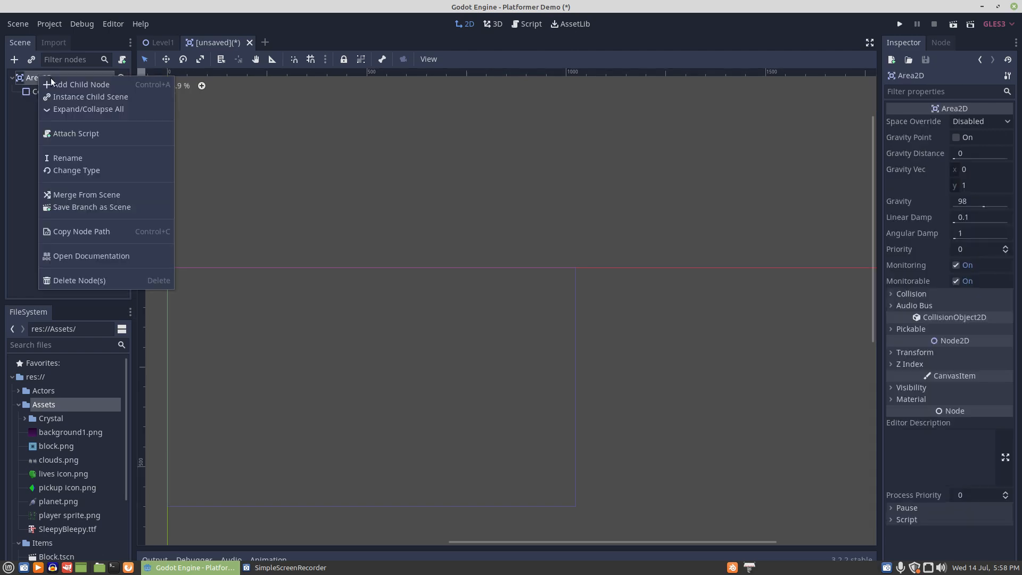
left_click(64, 85)
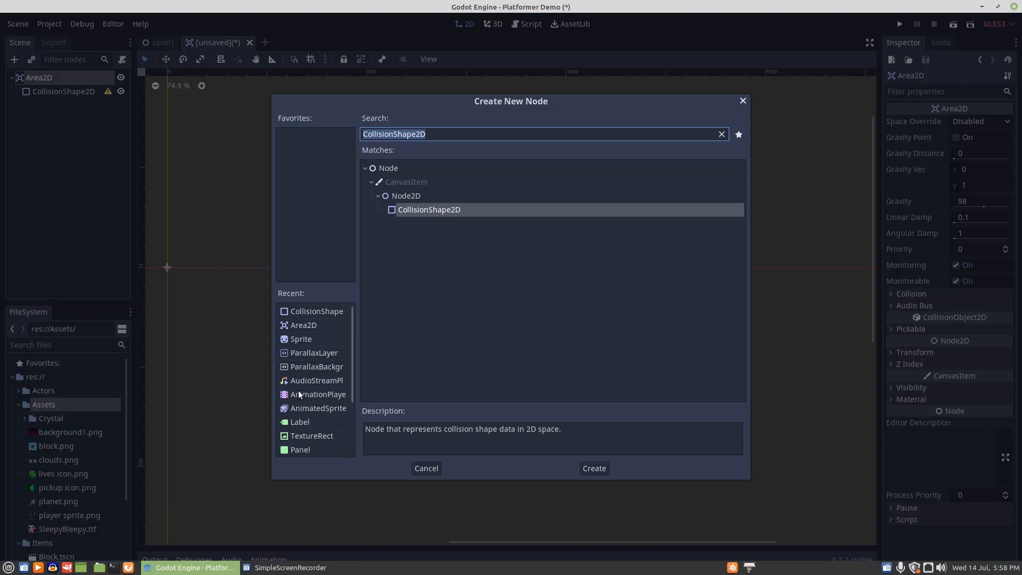
double_click(299, 407)
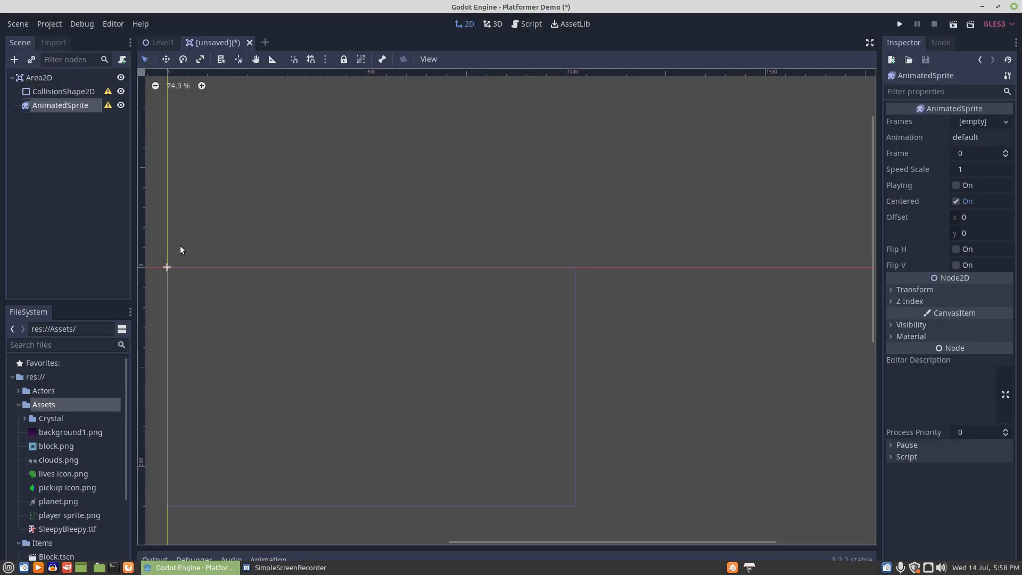
left_click(36, 78)
right_click(37, 80)
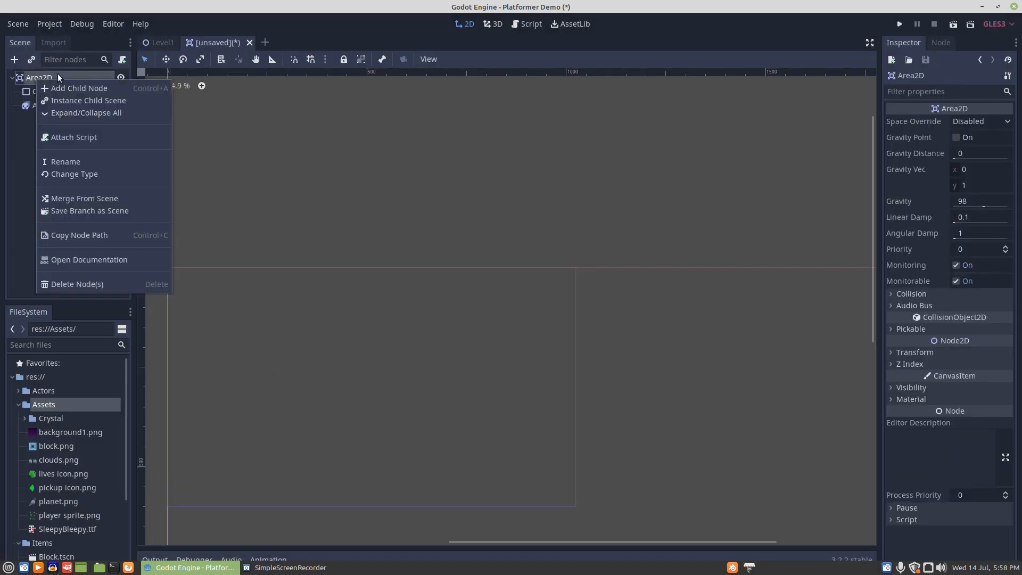
left_click(62, 87)
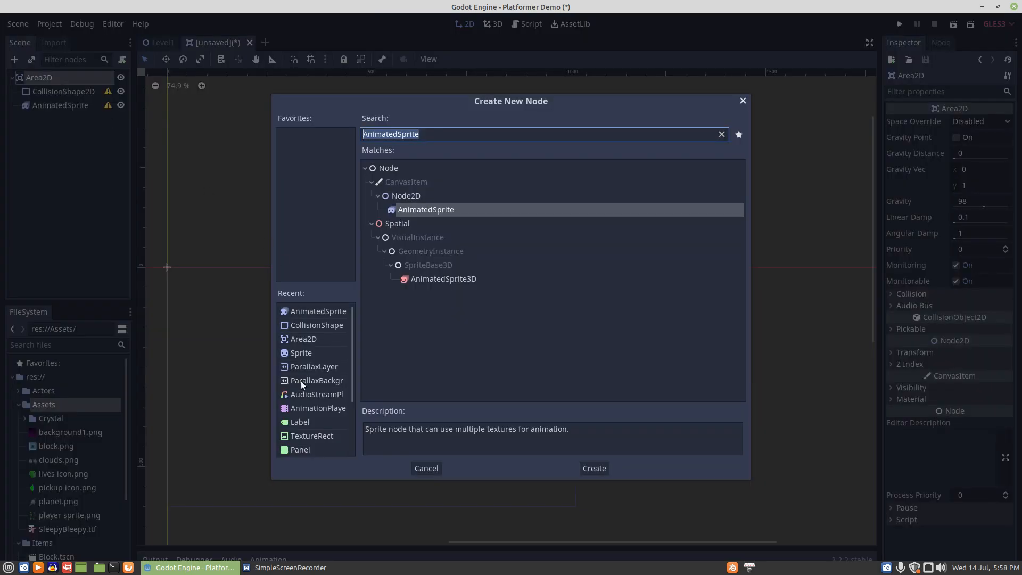
double_click(304, 407)
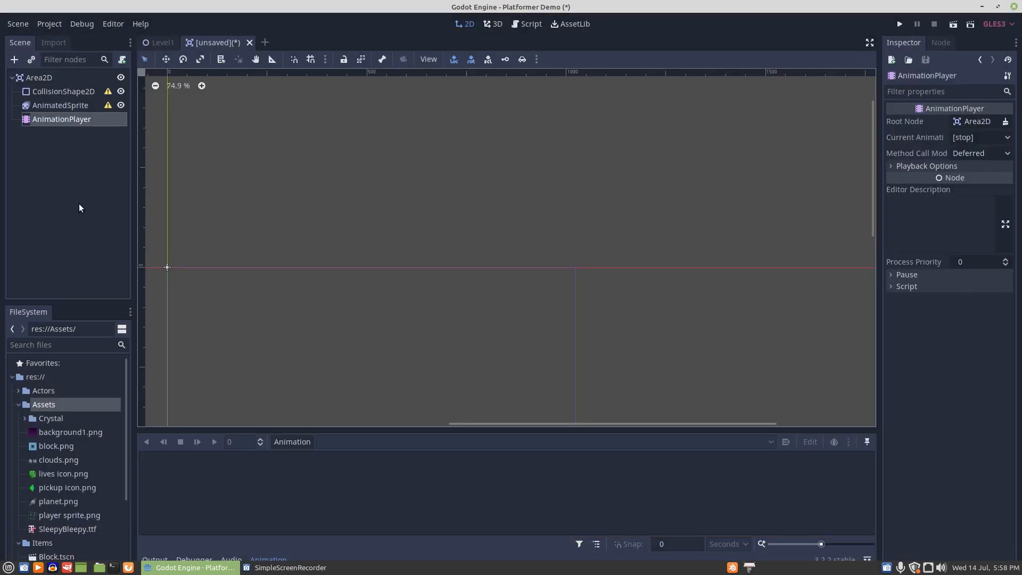
left_click(49, 106)
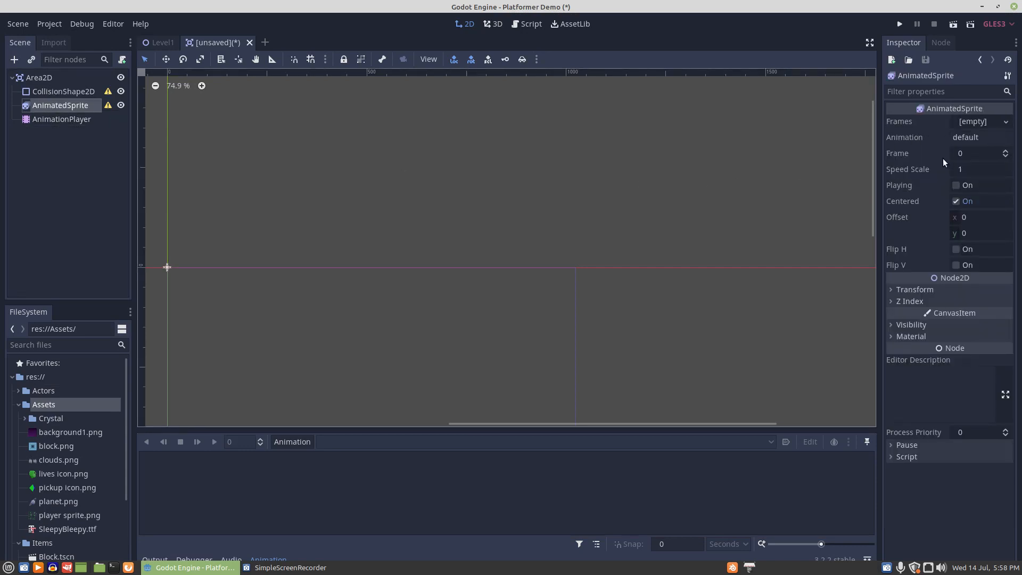
left_click(887, 569)
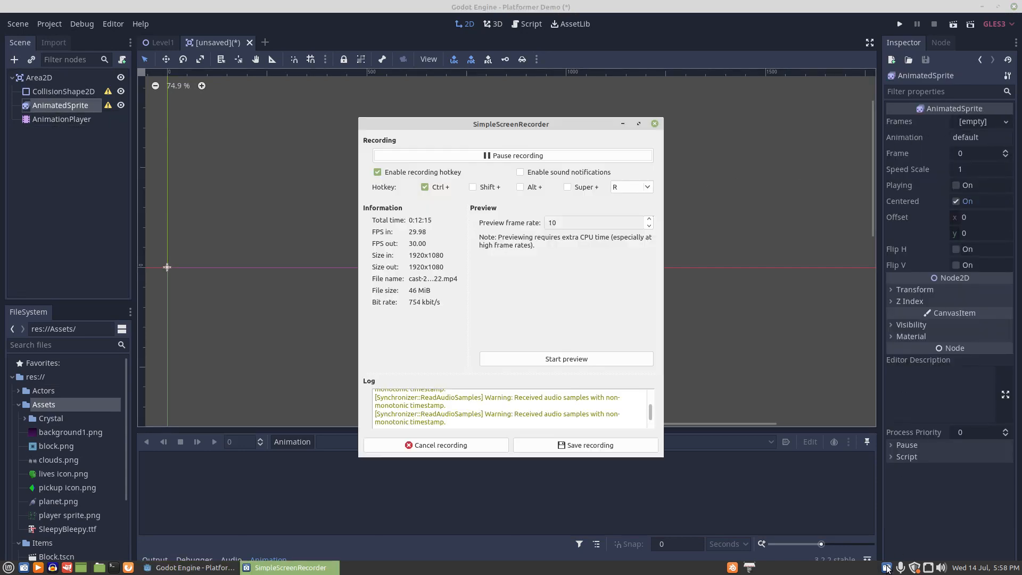
- Assign a new SpriteFrames resource to the AnimatedSprite's Frames property and open it for editing
left_click(887, 569)
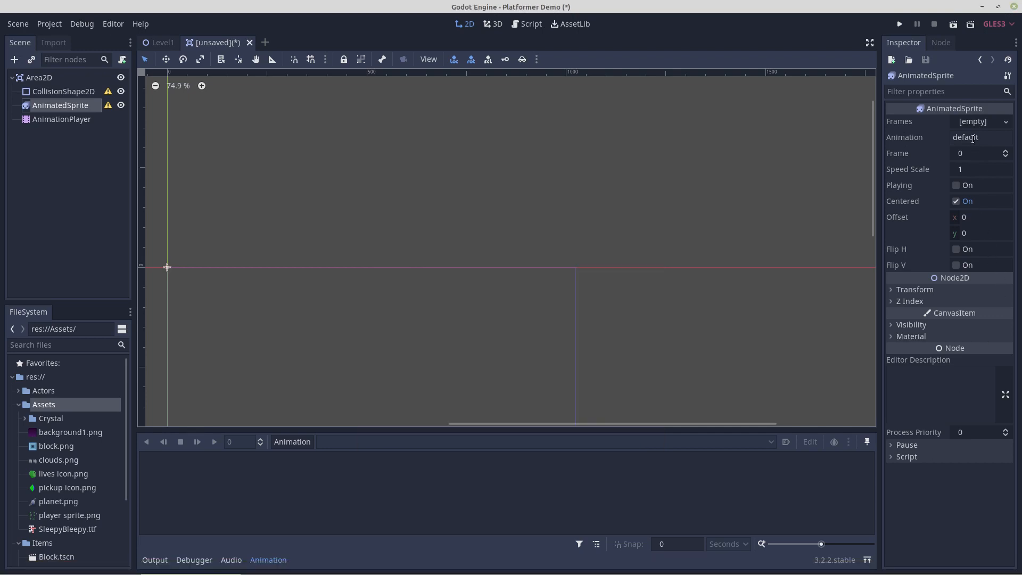
left_click(976, 121)
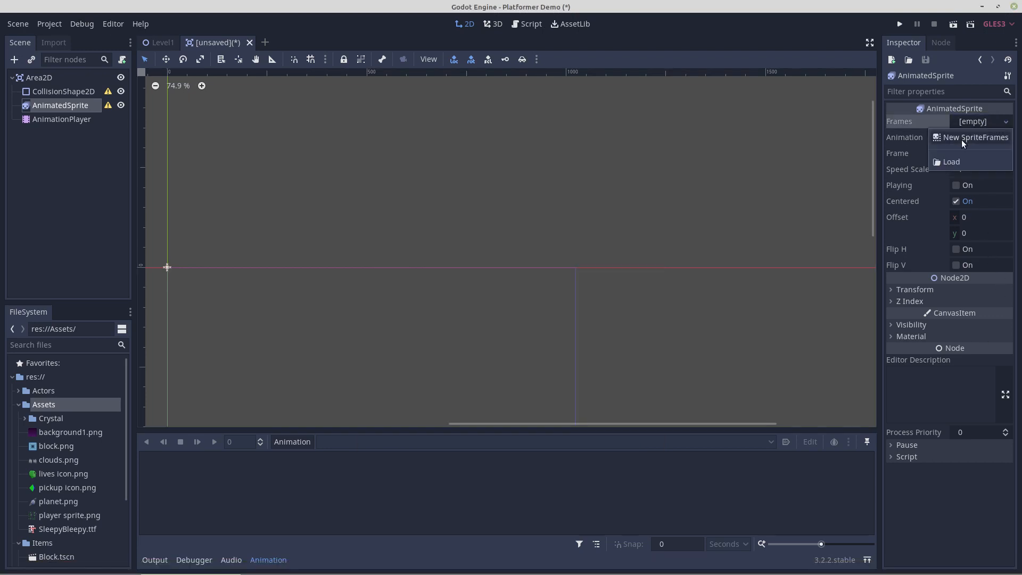
left_click(962, 139)
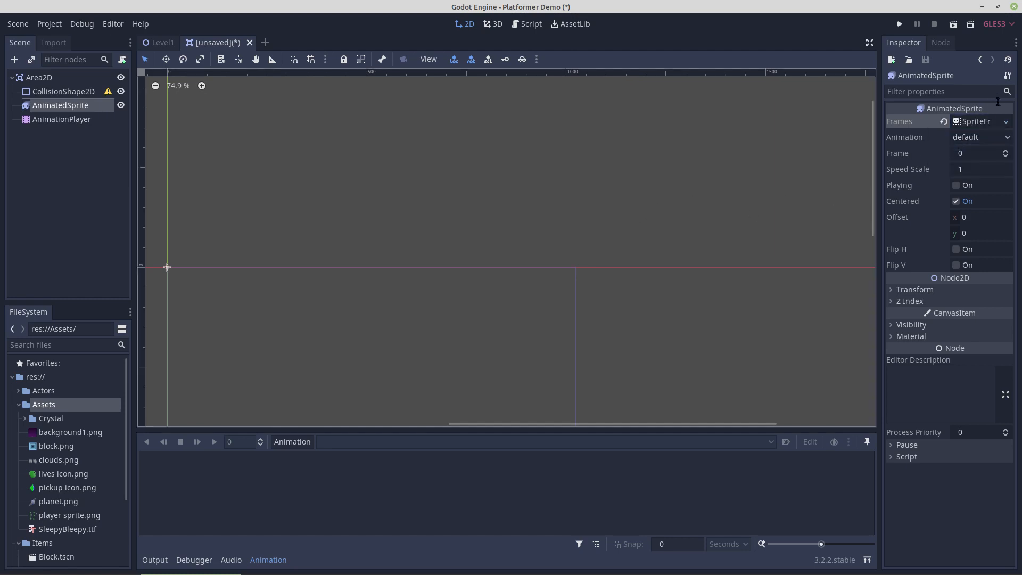
left_click(979, 122)
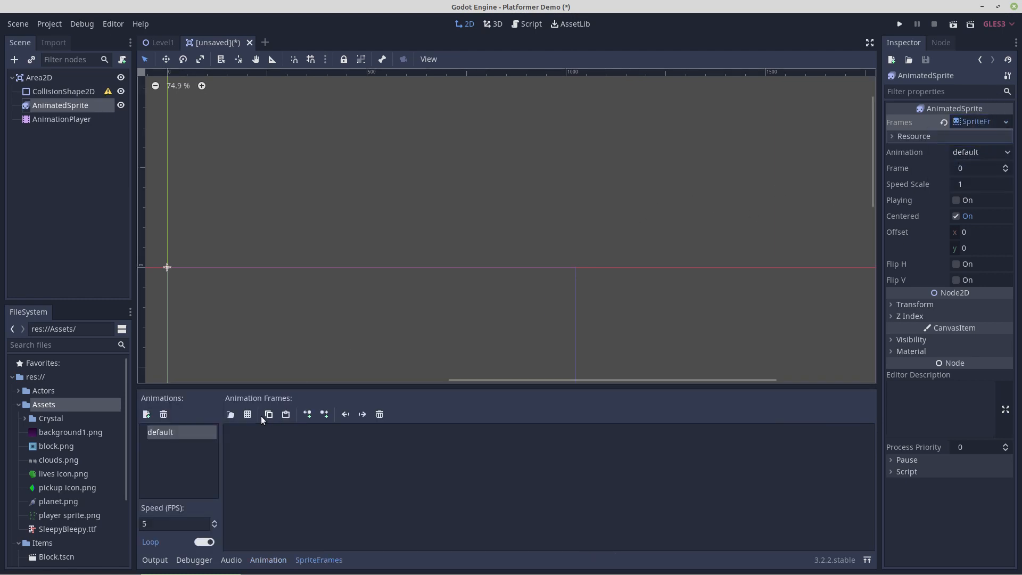
- Add images 0001.png through 0018.png from the Assets/Crystal folder as frames of the default animation
left_click(230, 413)
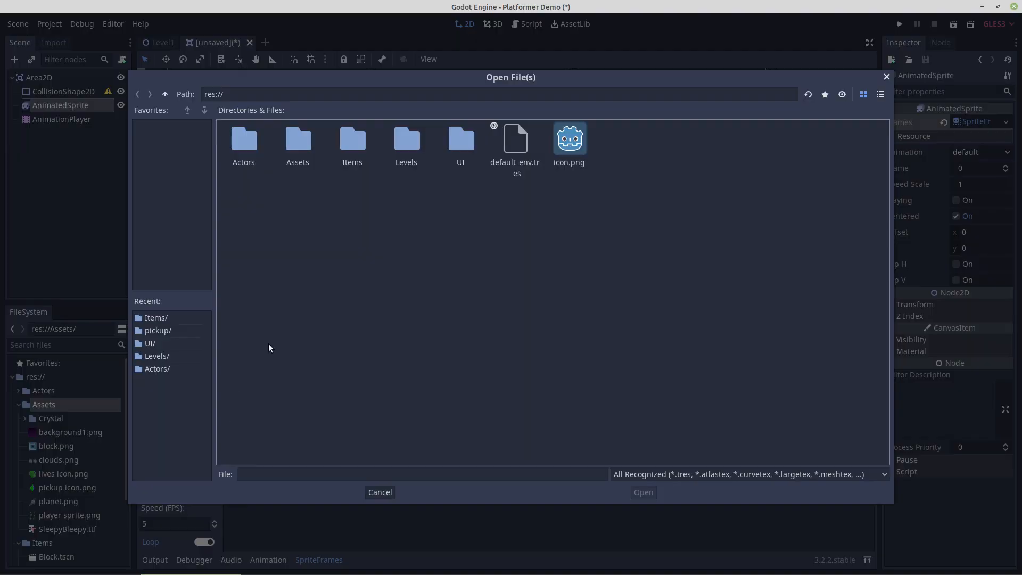
double_click(299, 137)
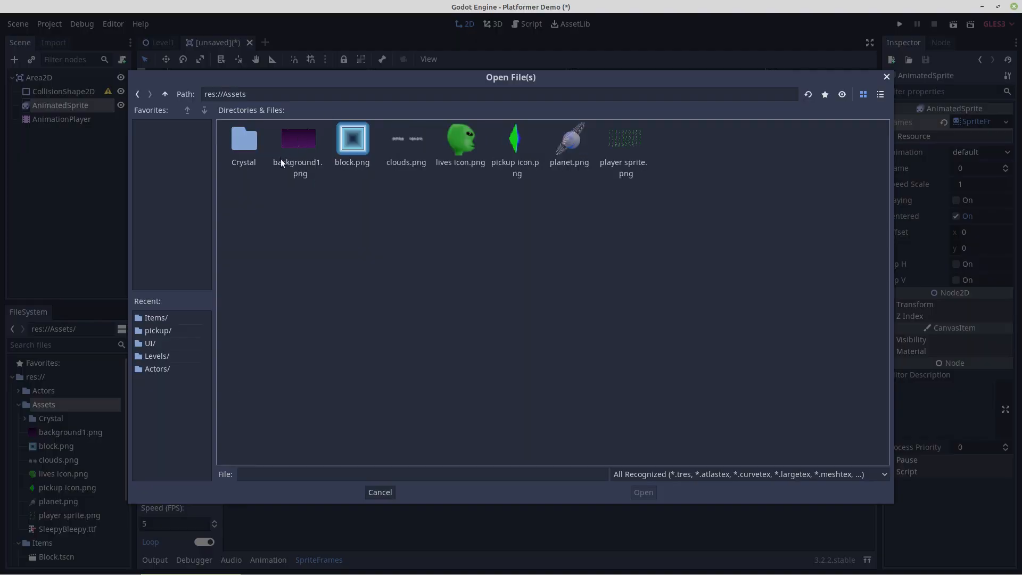
double_click(248, 145)
left_click(248, 145)
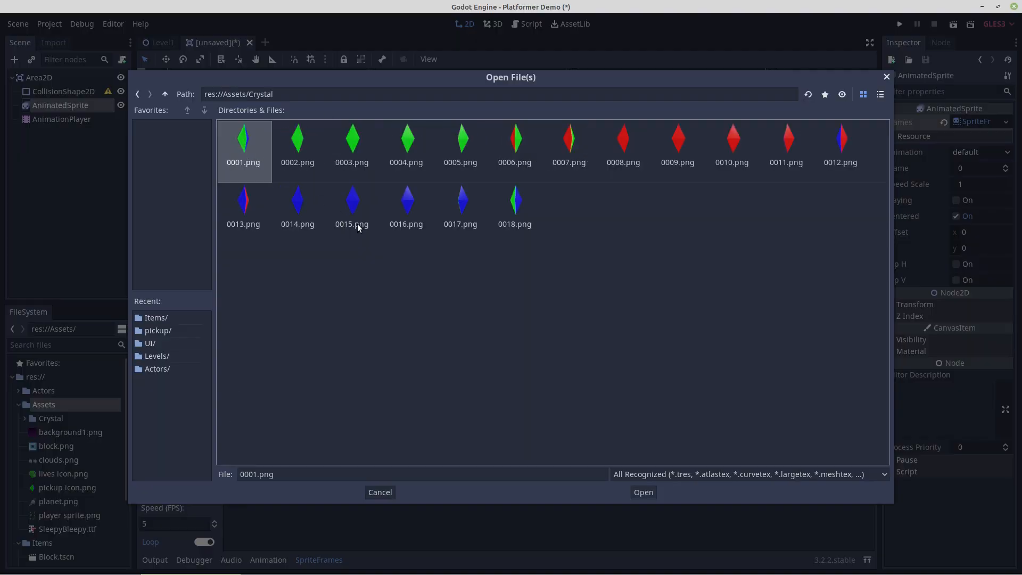
left_click(514, 212, "shift")
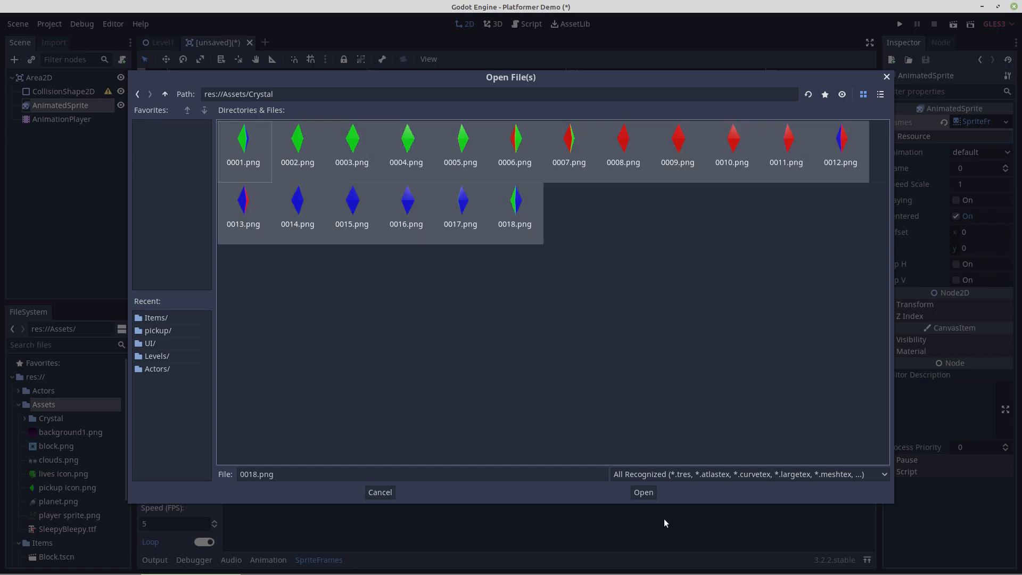
left_click(643, 492)
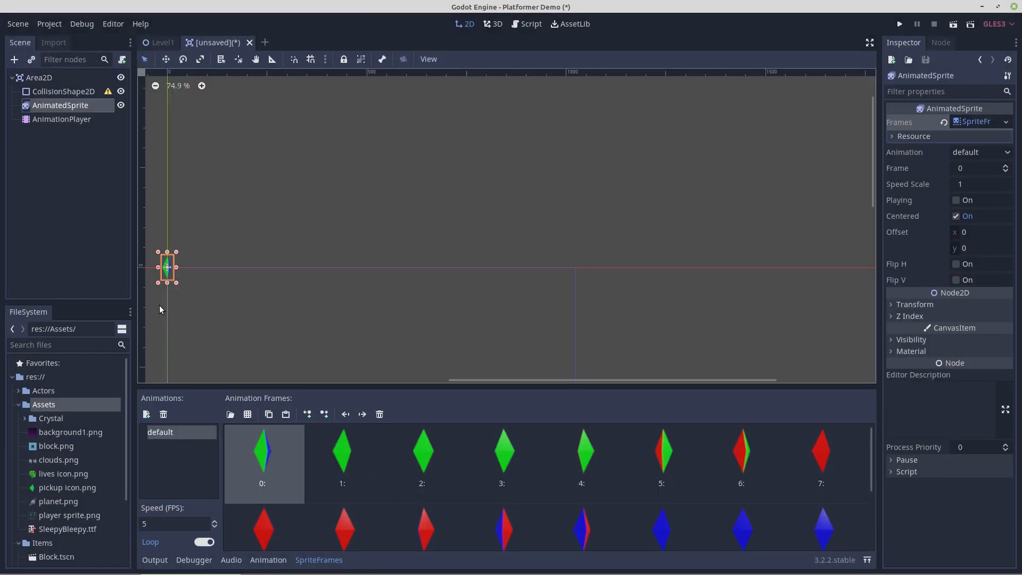
- Turn on Playing for the AnimatedSprite to preview the crystal rotation up close
middle_click_drag(197, 308, 474, 305)
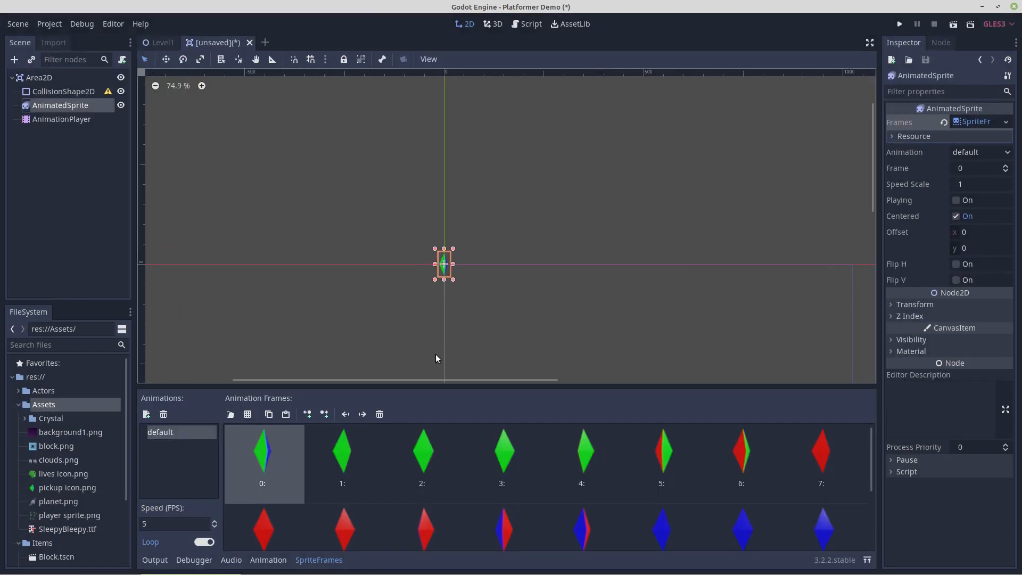
left_click(956, 200)
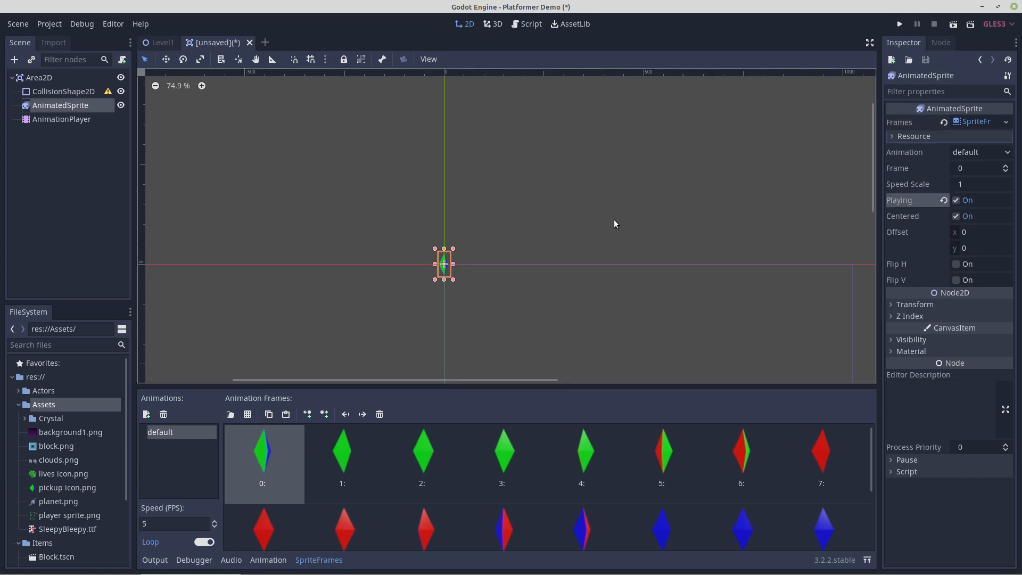
scroll(499, 283, "up", 5)
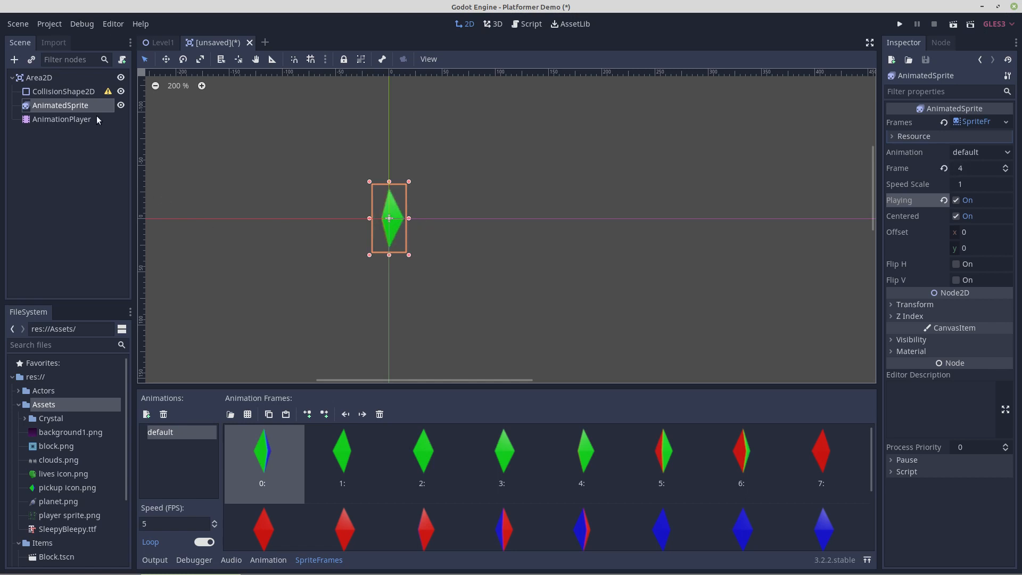
- Give the CollisionShape2D node a new capsule shape
left_click(49, 92)
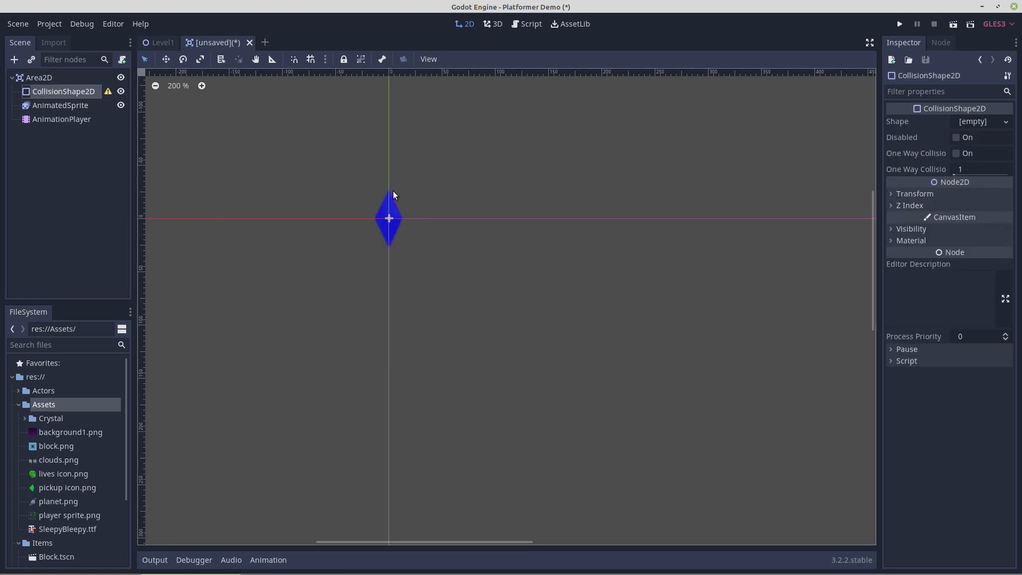
left_click(982, 122)
left_click(945, 138)
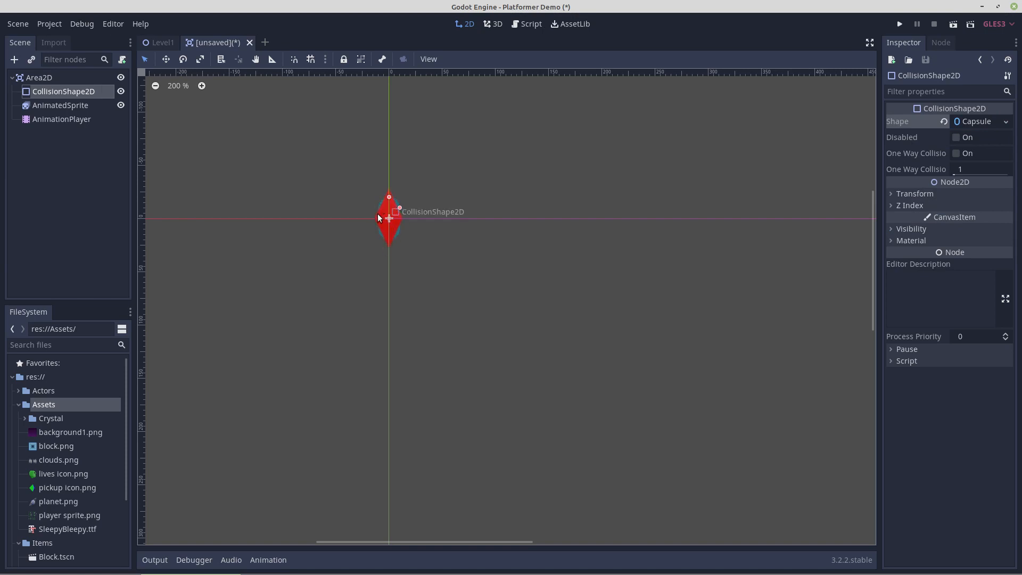
- Rename the Area2D root node to Crystal
double_click(37, 78)
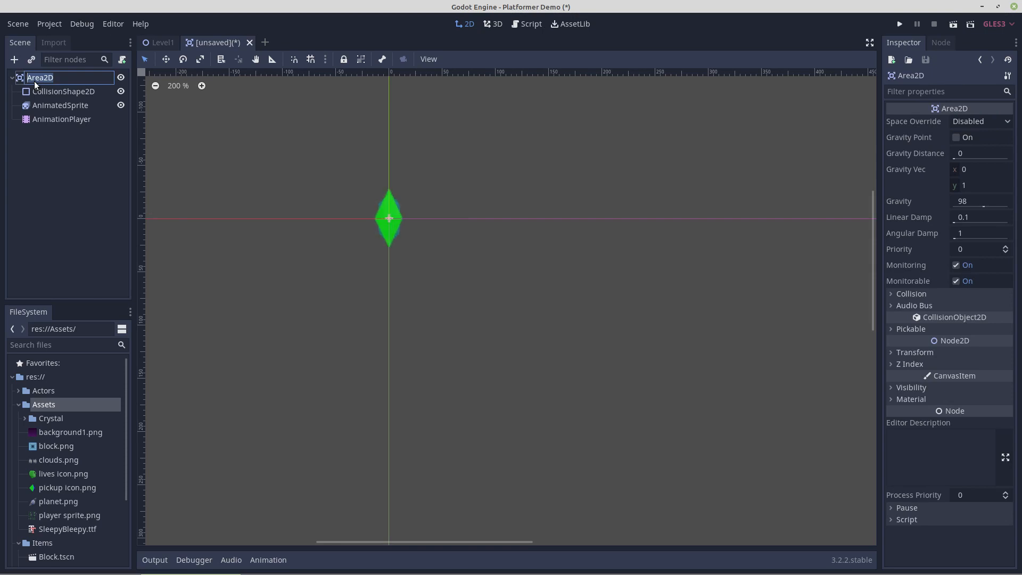
type("Crysta")
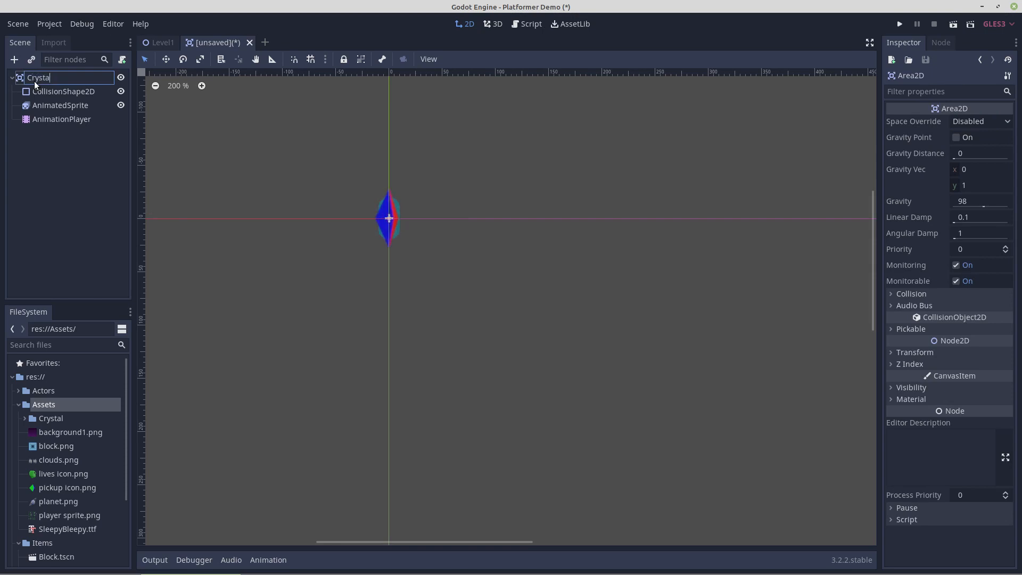
type("l")
left_click(60, 153)
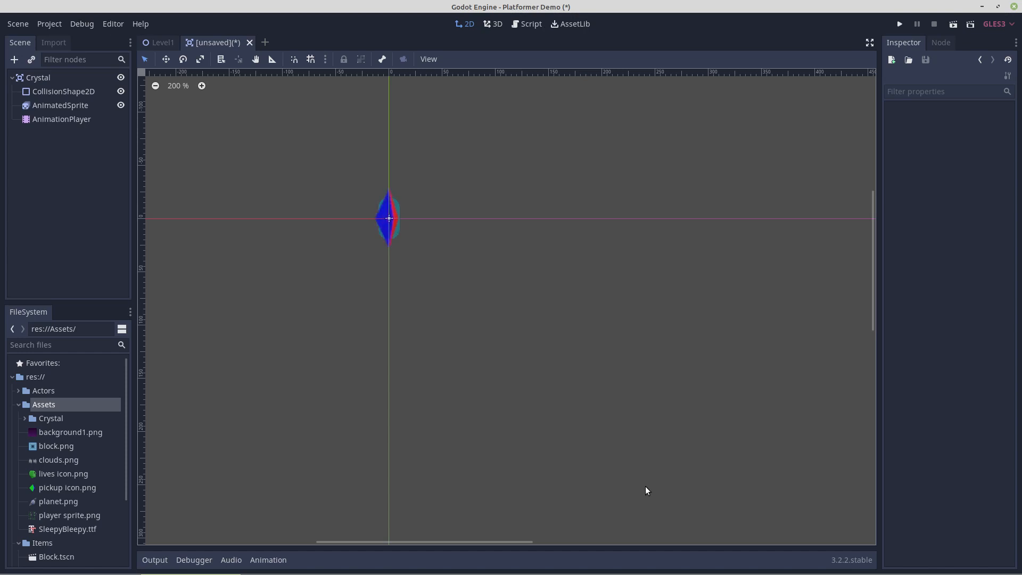
mouse_move(837, 569)
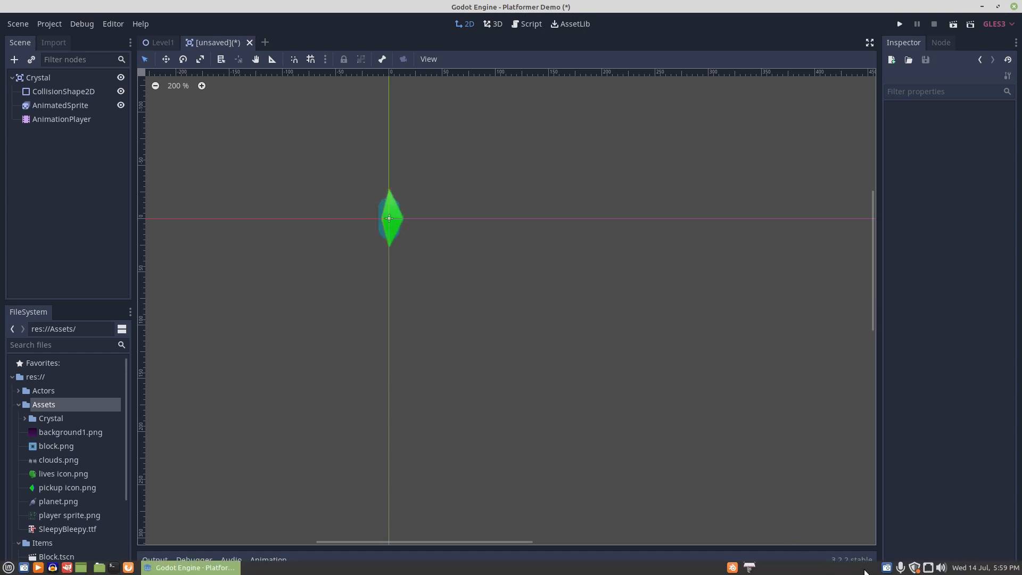
left_click(885, 569)
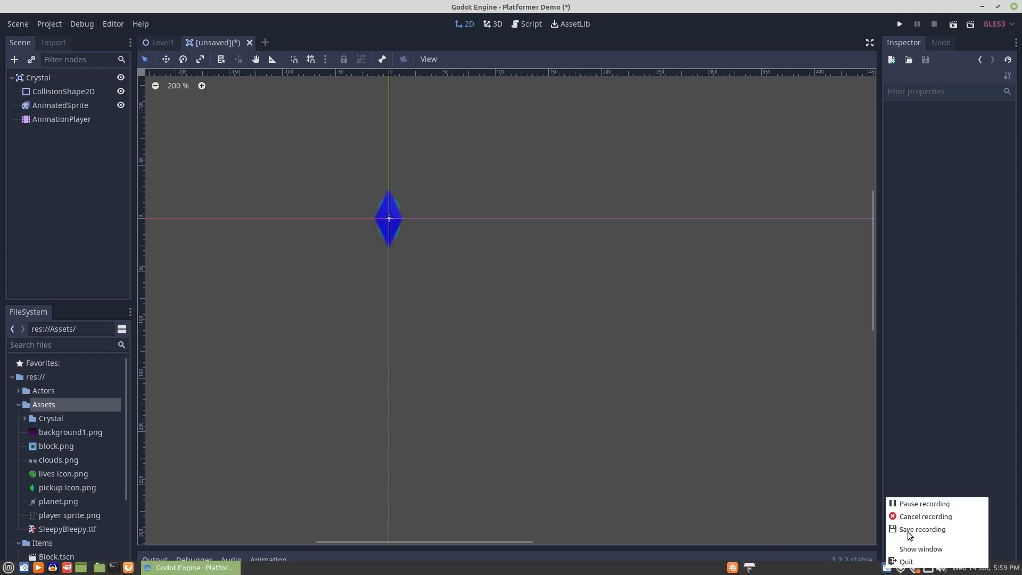